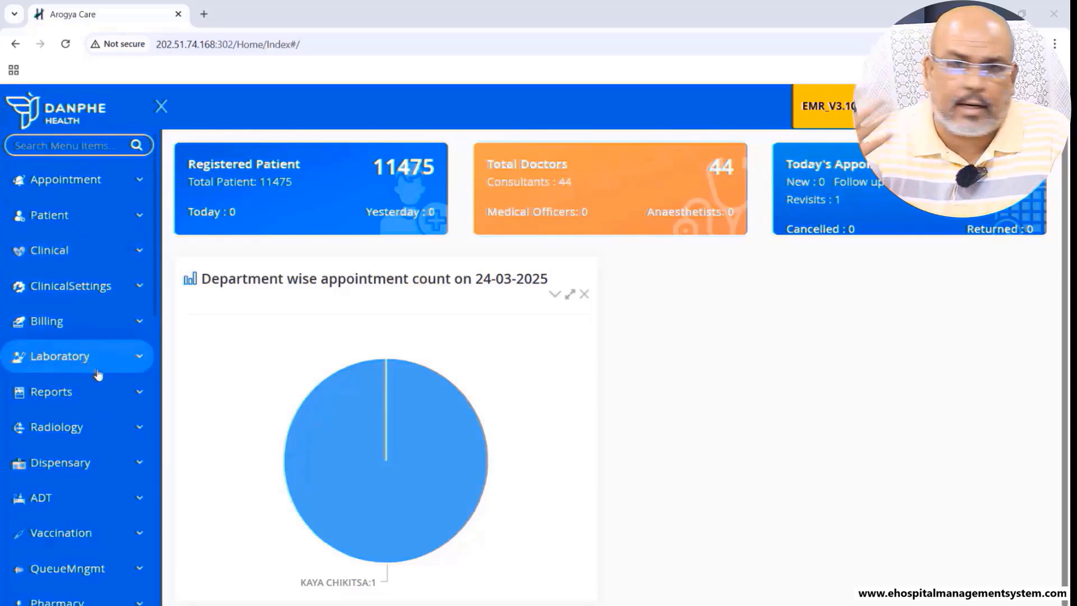
- Browse the Clinical outpatient visits, Laboratory dashboard and Radiology imaging requests from the sidebar
left_click(62, 250)
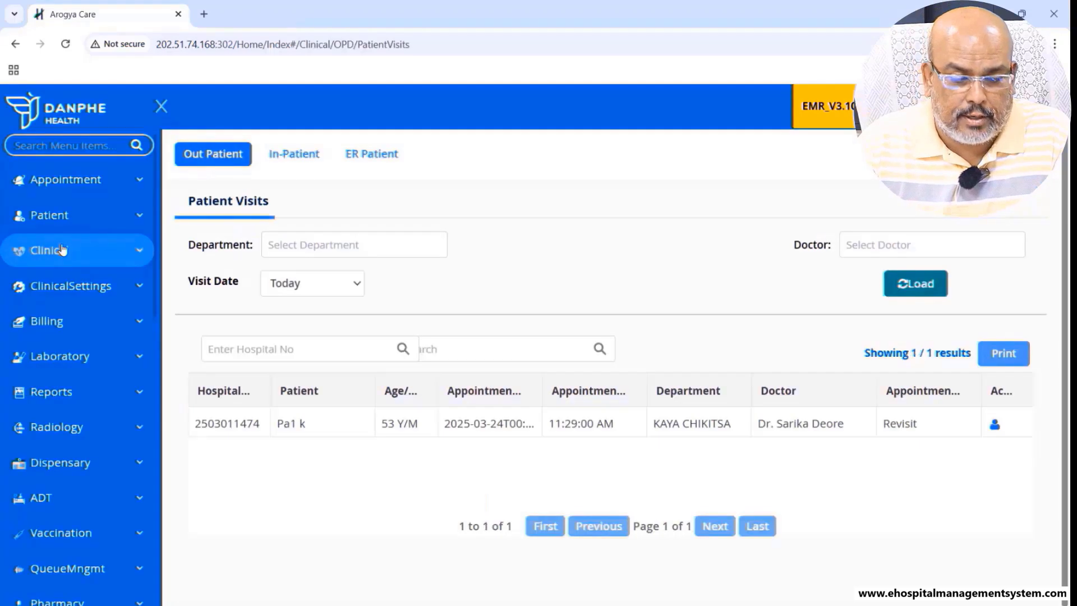
left_click(75, 359)
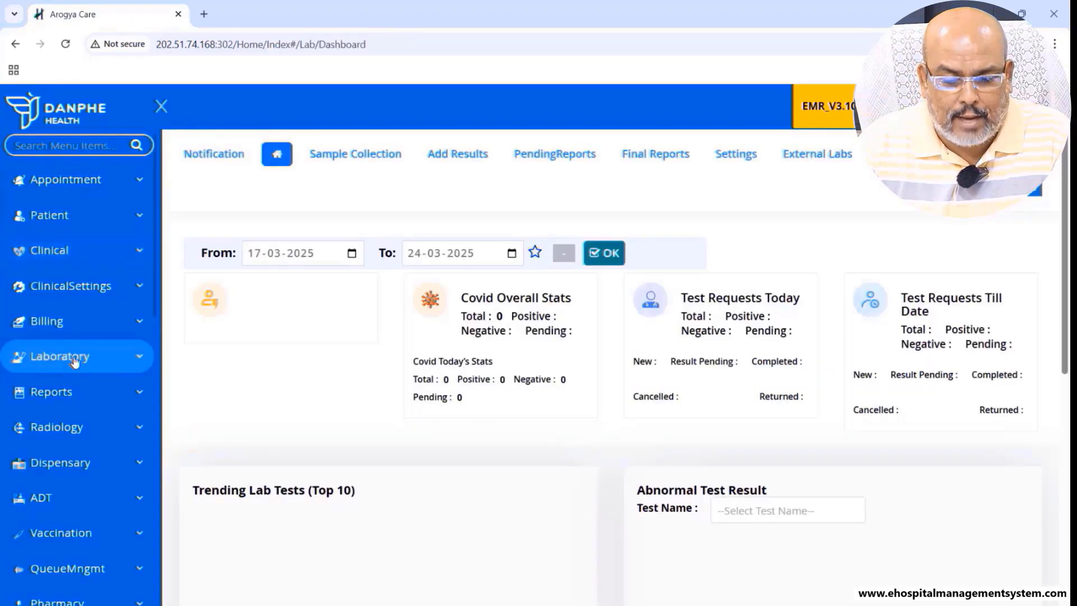
left_click(76, 427)
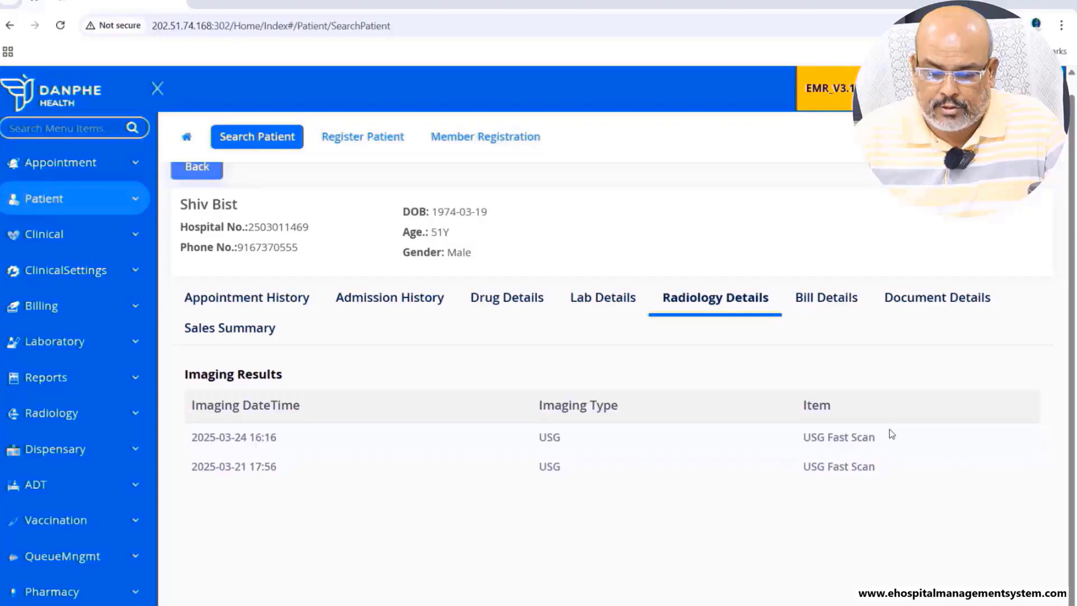
- Review the patient's lab results, then highlight the two USG Fast Scan dates under Radiology Details
left_click(613, 307)
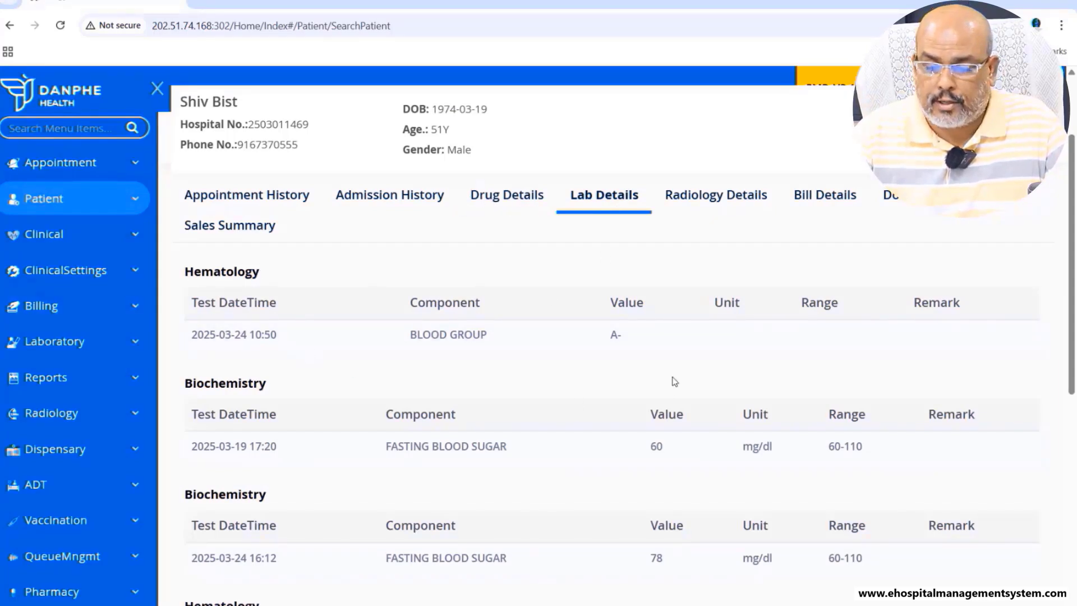
left_click(713, 202)
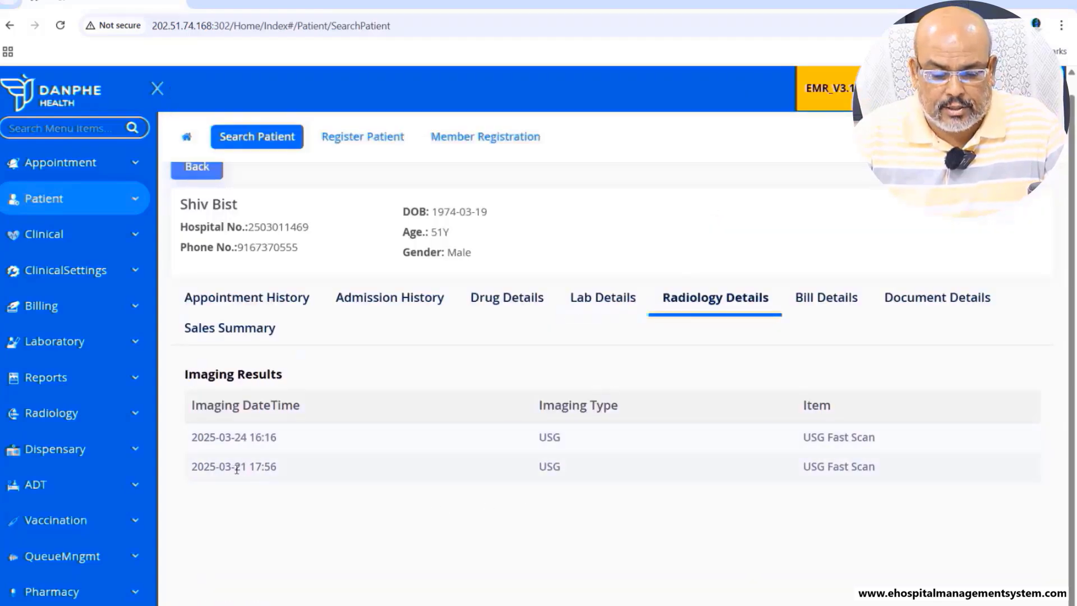
left_click_drag(232, 468, 270, 467)
left_click_drag(219, 440, 272, 440)
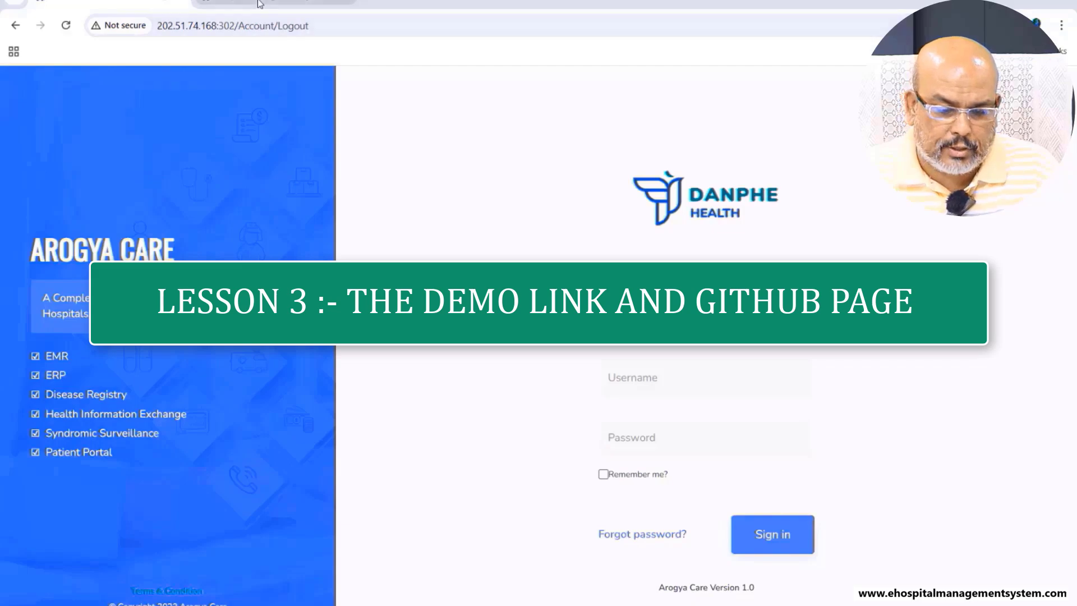
- On the GitHub repository, jump to the README's Demo Link section and select the demo login credentials
left_click(260, 4)
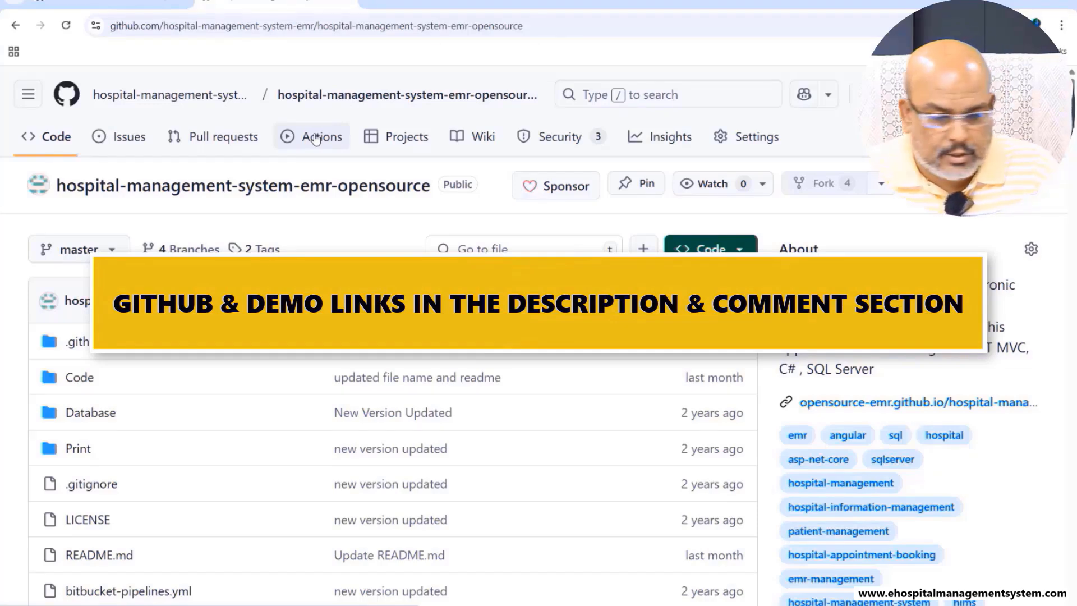
scroll(351, 211, "down", 10)
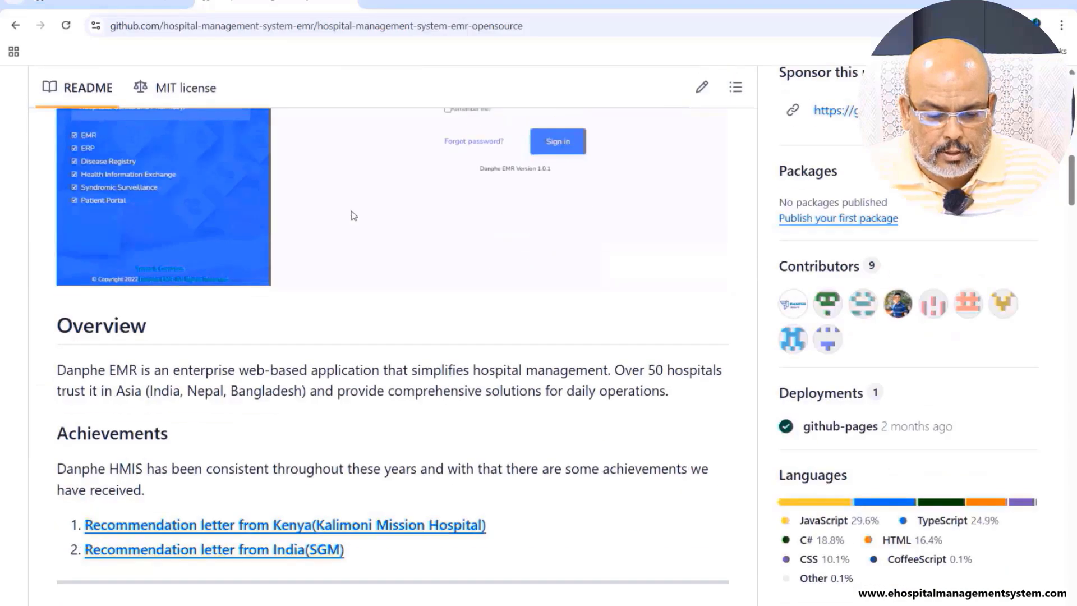
scroll(353, 216, "down", 10)
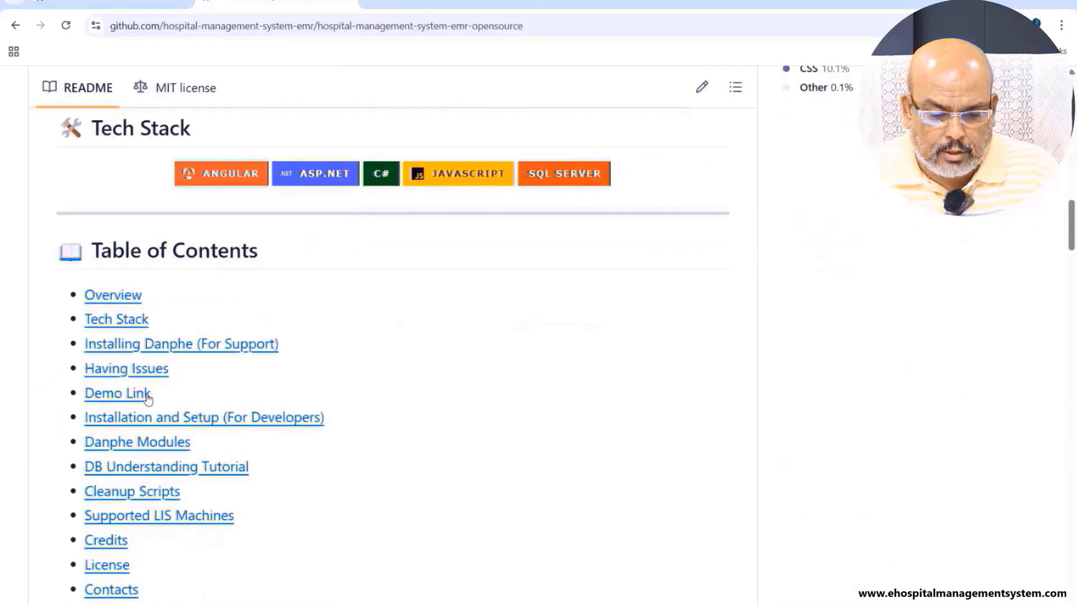
left_click(147, 396)
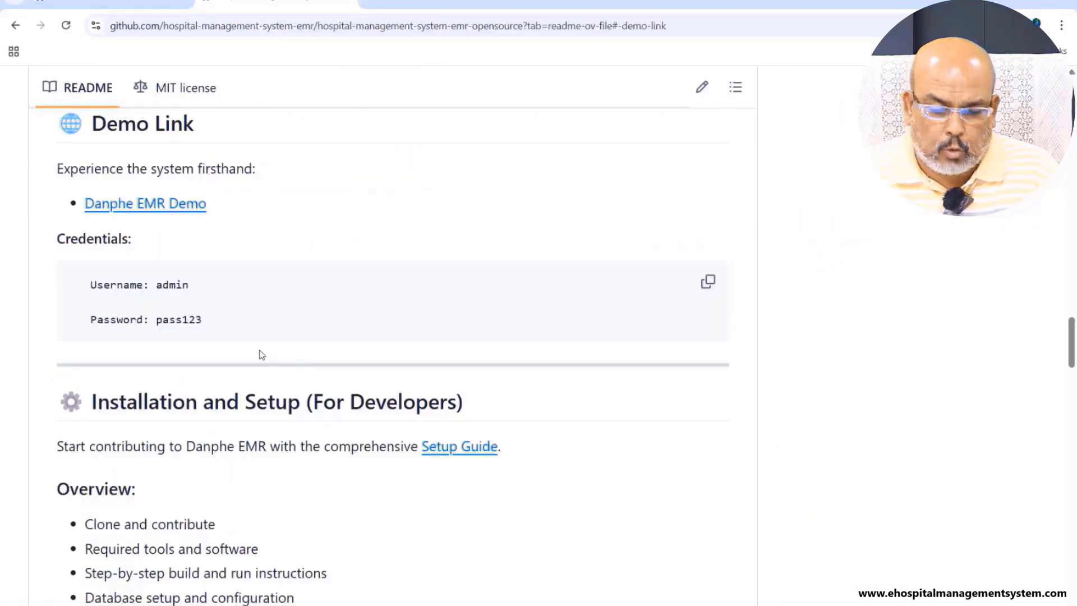
double_click(178, 285)
double_click(180, 319)
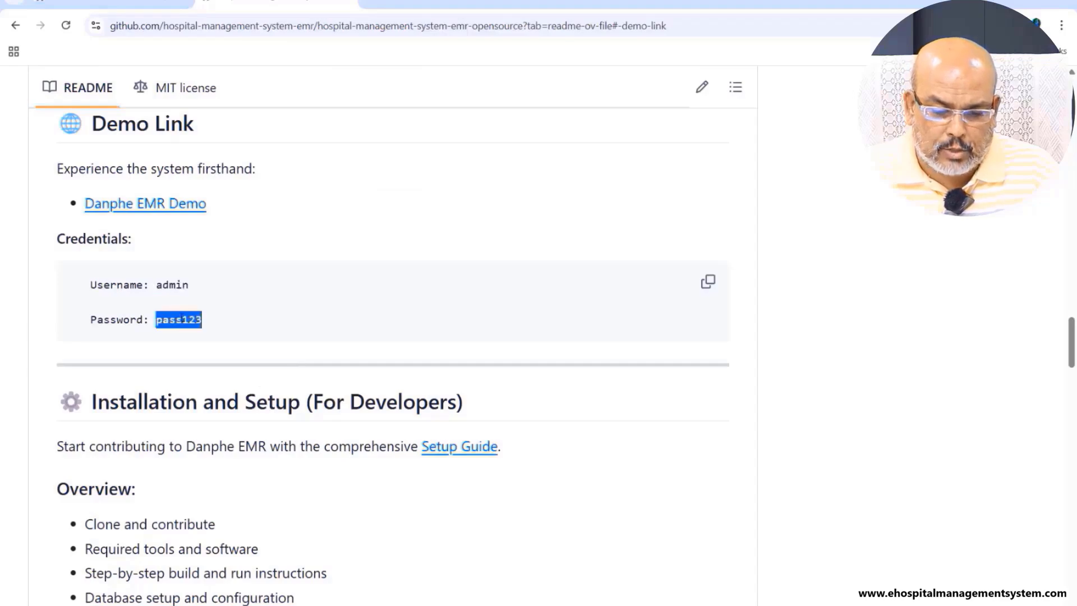
left_click(181, 233)
- Jump to the README's Installing Danphe (For Support) section, then scroll back up the page
scroll(281, 302, "up", 10)
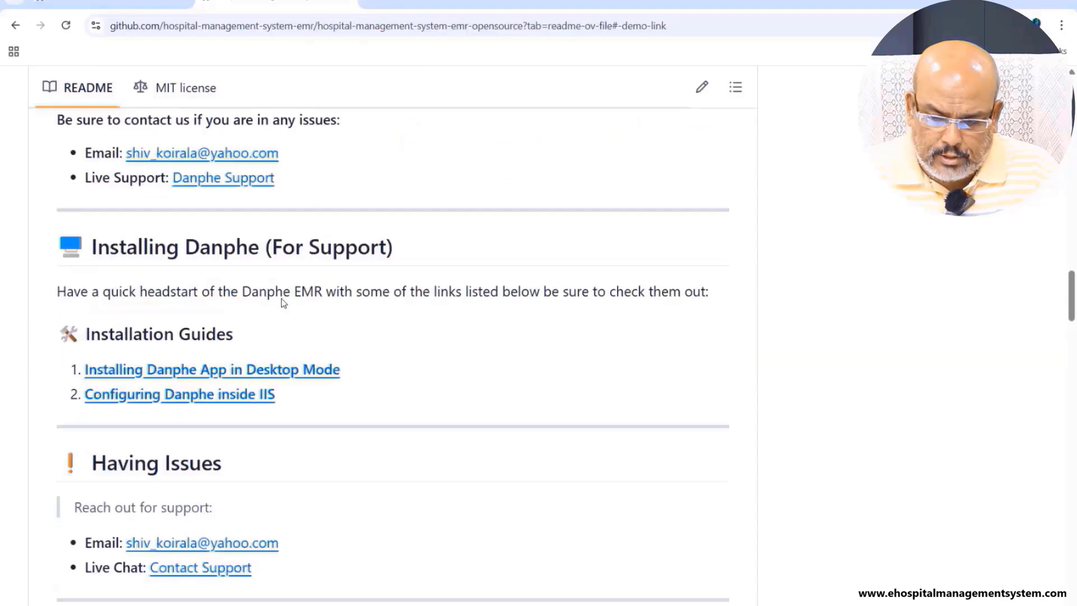
scroll(283, 302, "up", 10)
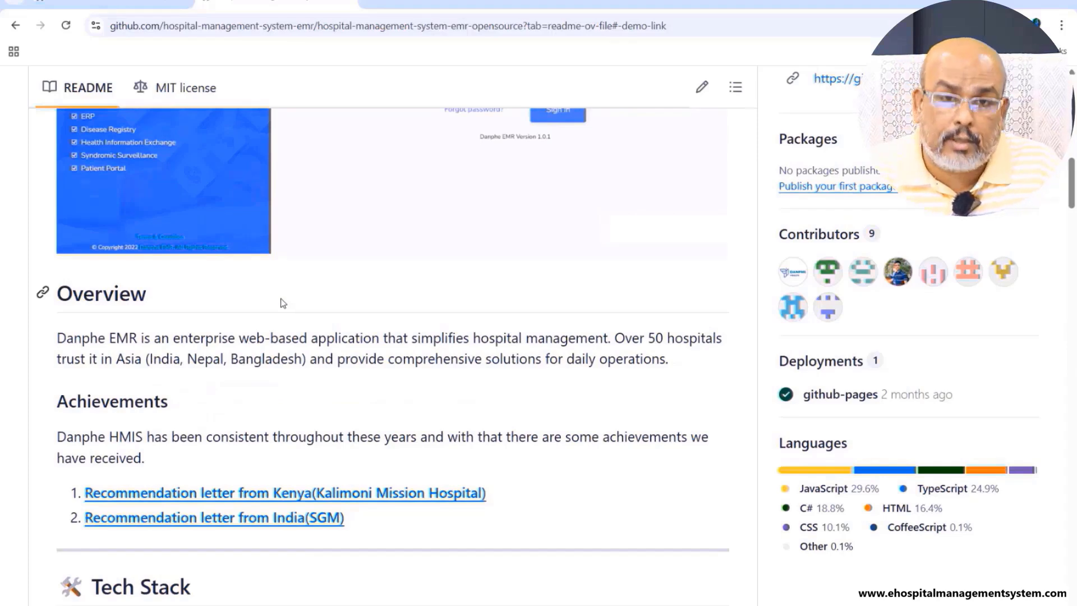
scroll(287, 303, "down", 8)
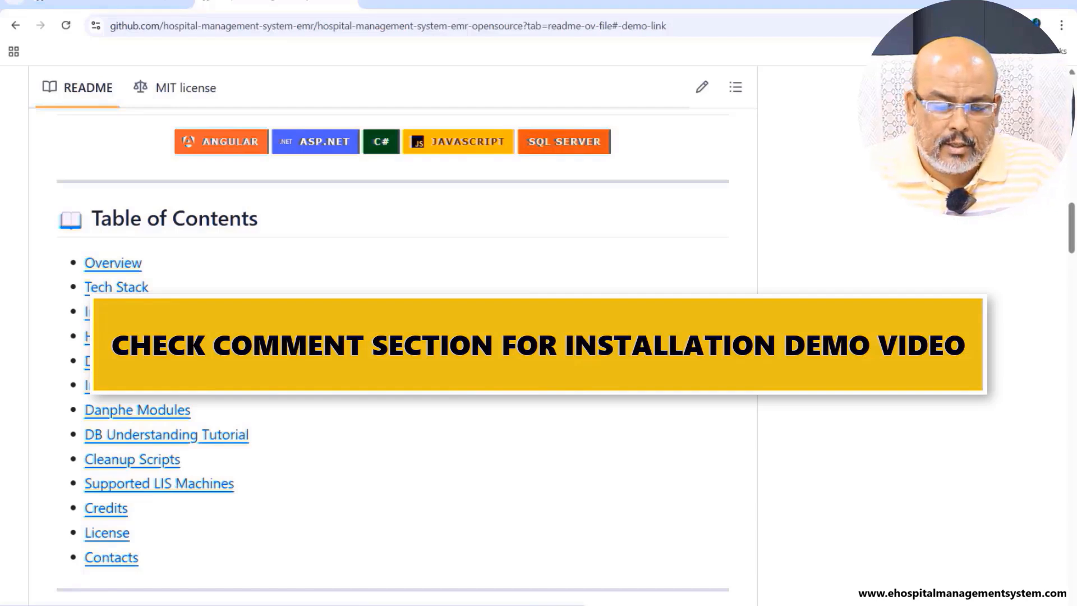
left_click(168, 312)
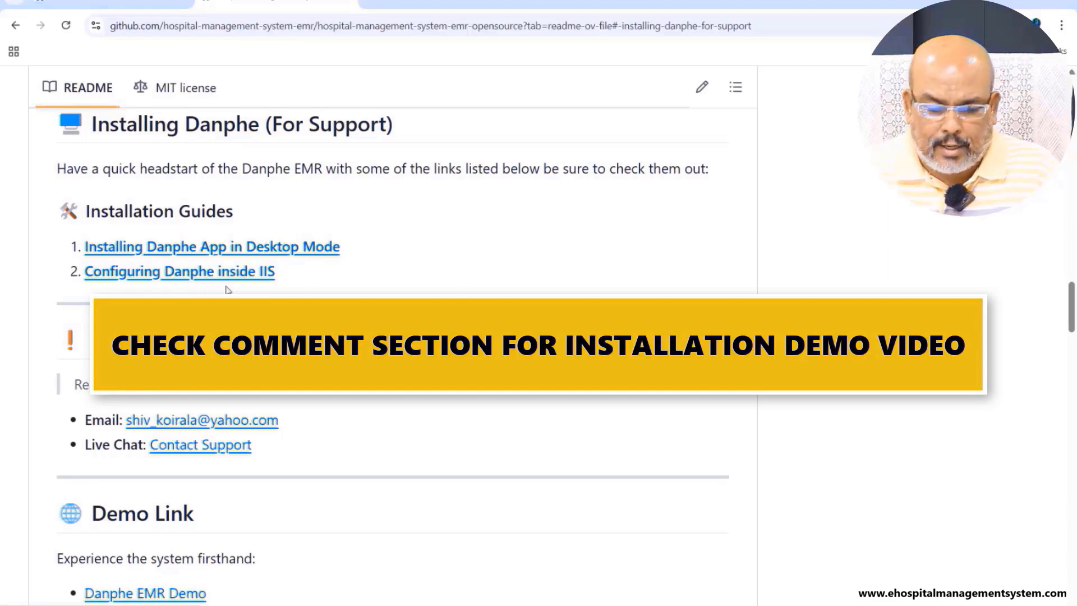
left_click_drag(1072, 308, 1072, 130)
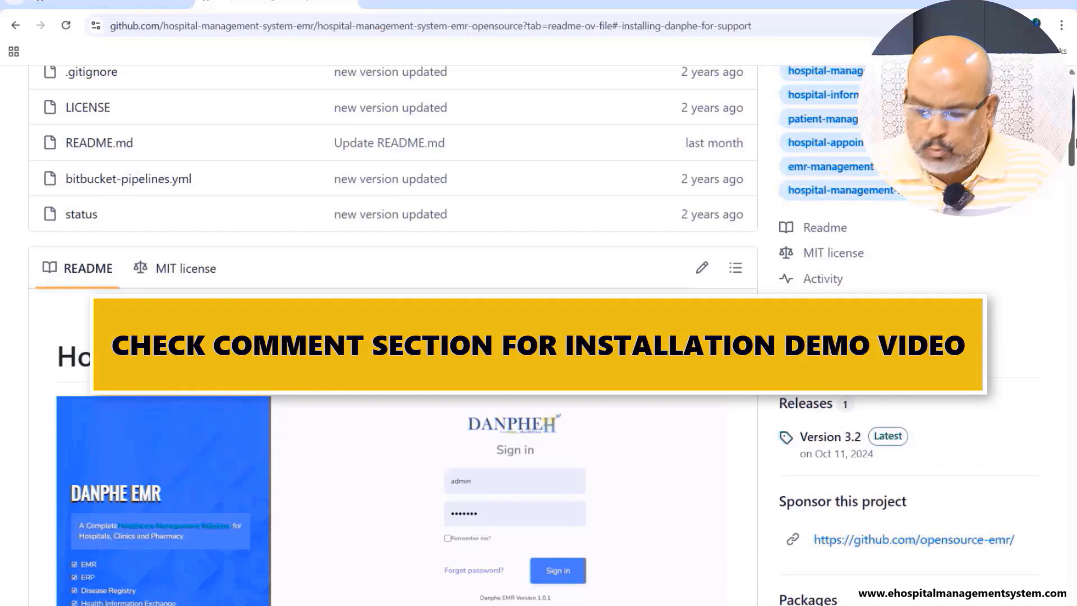
left_click(832, 436)
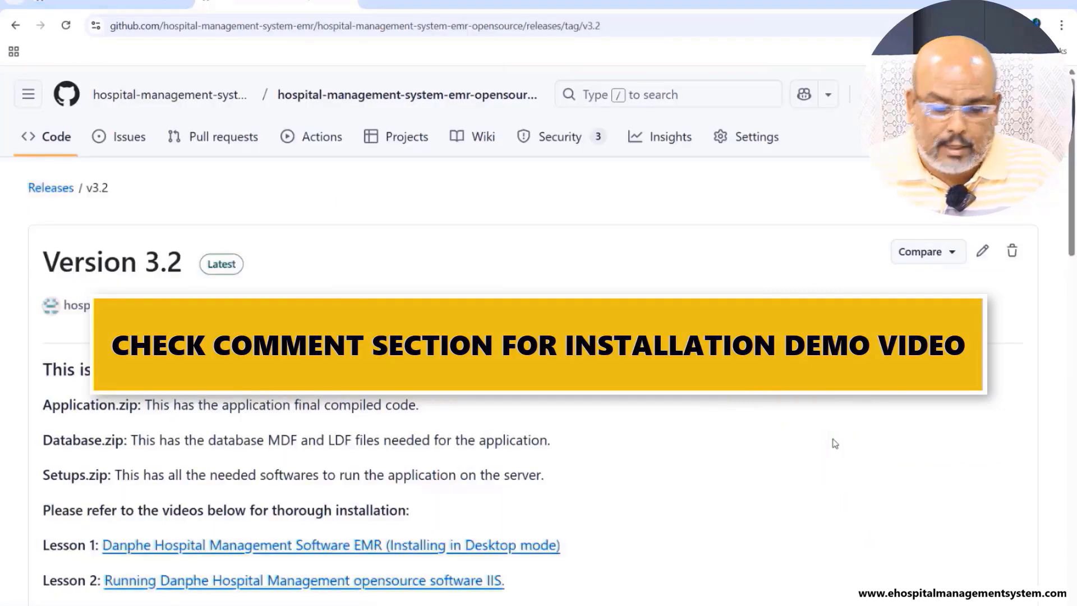
scroll(832, 443, "down", 15)
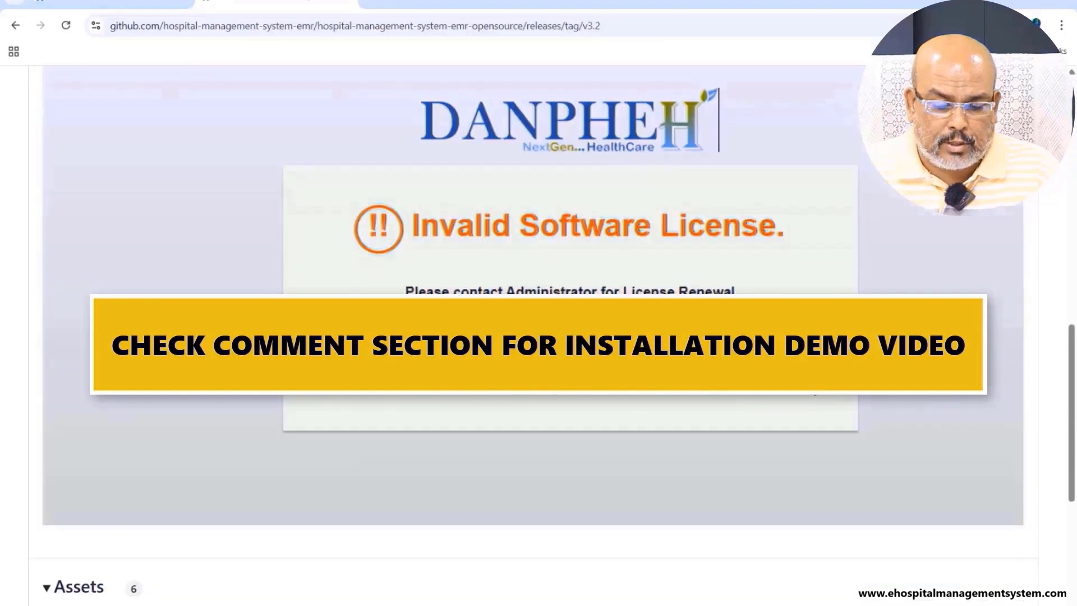
scroll(812, 394, "down", 5)
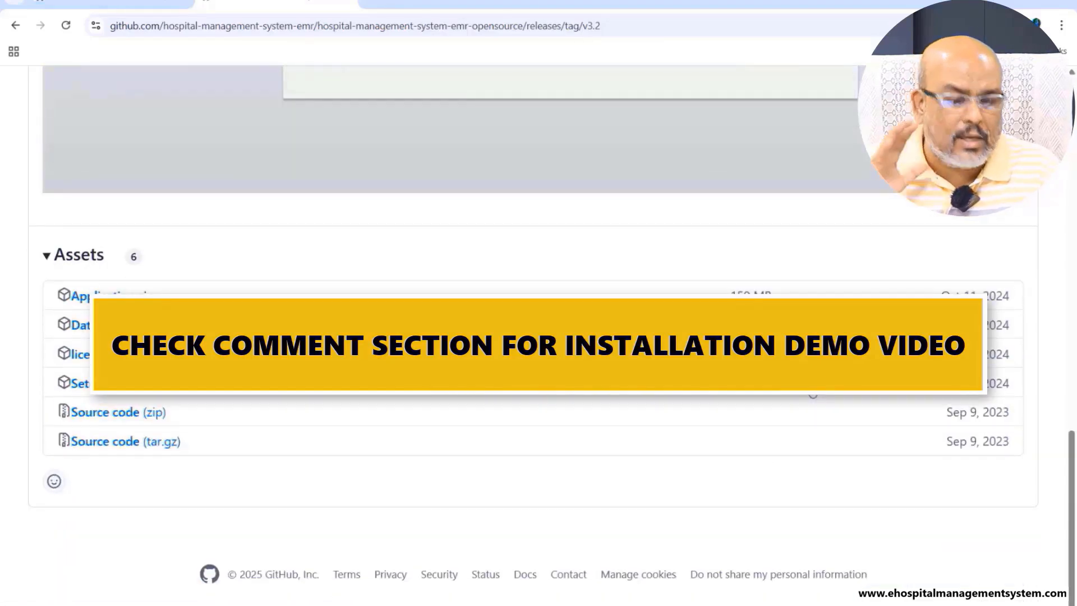
left_click(13, 30)
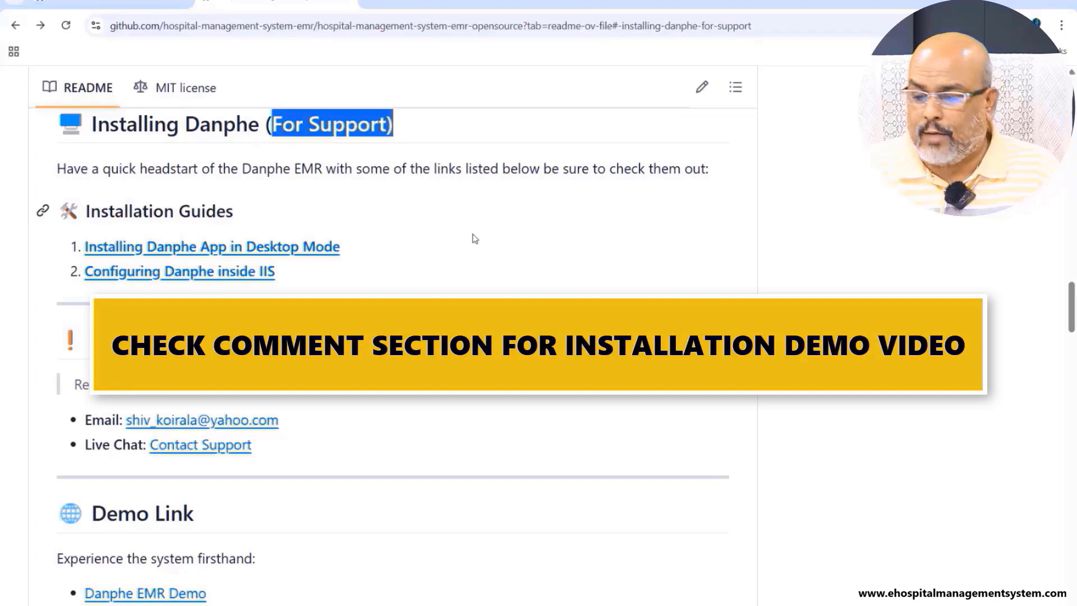
scroll(474, 238, "up", 15)
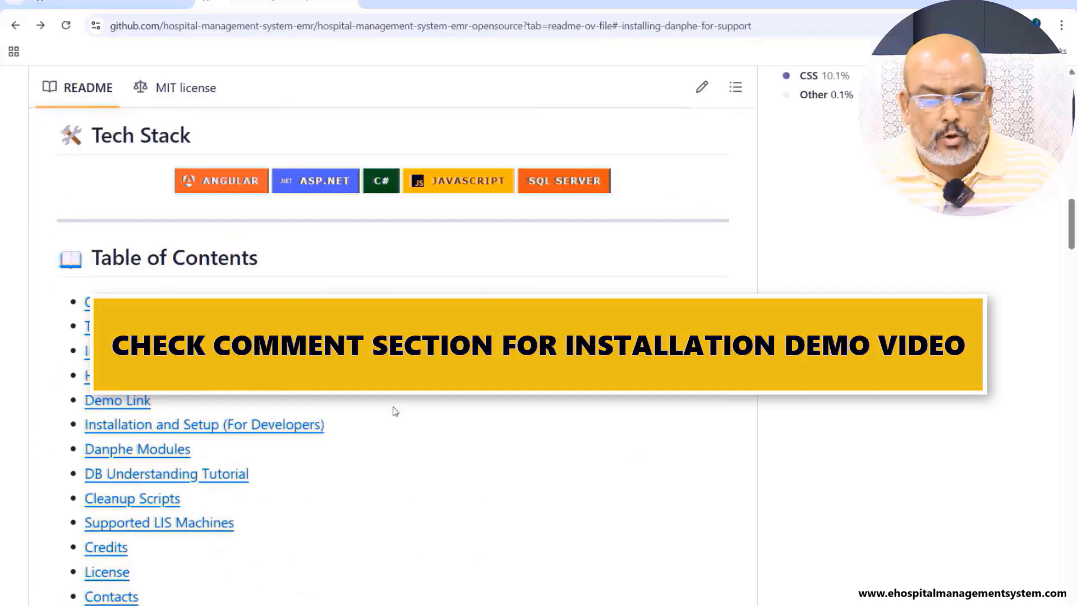
left_click(293, 424)
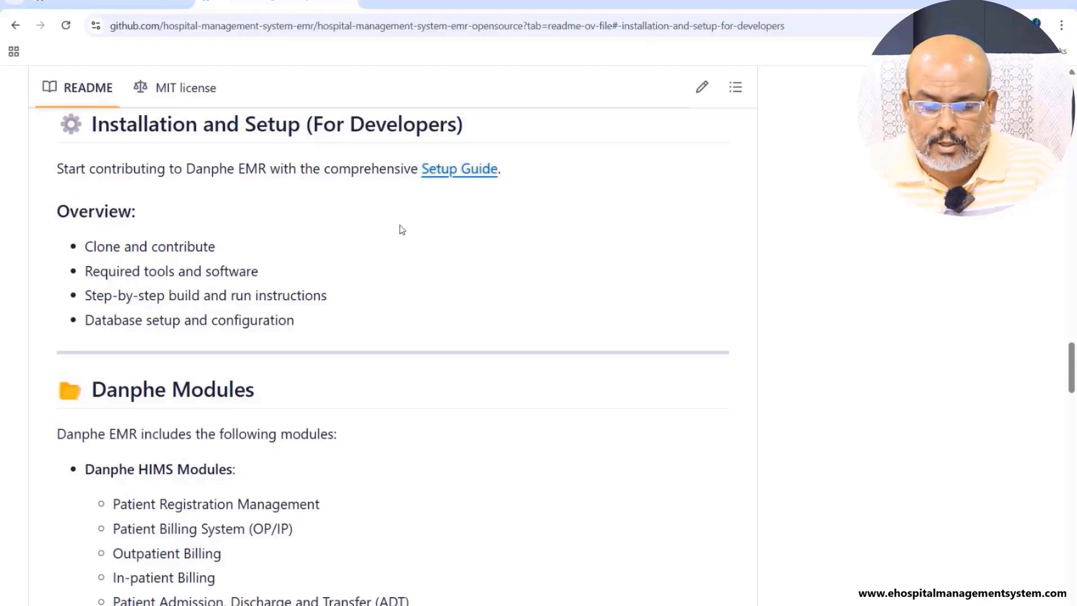
scroll(399, 228, "up", 10)
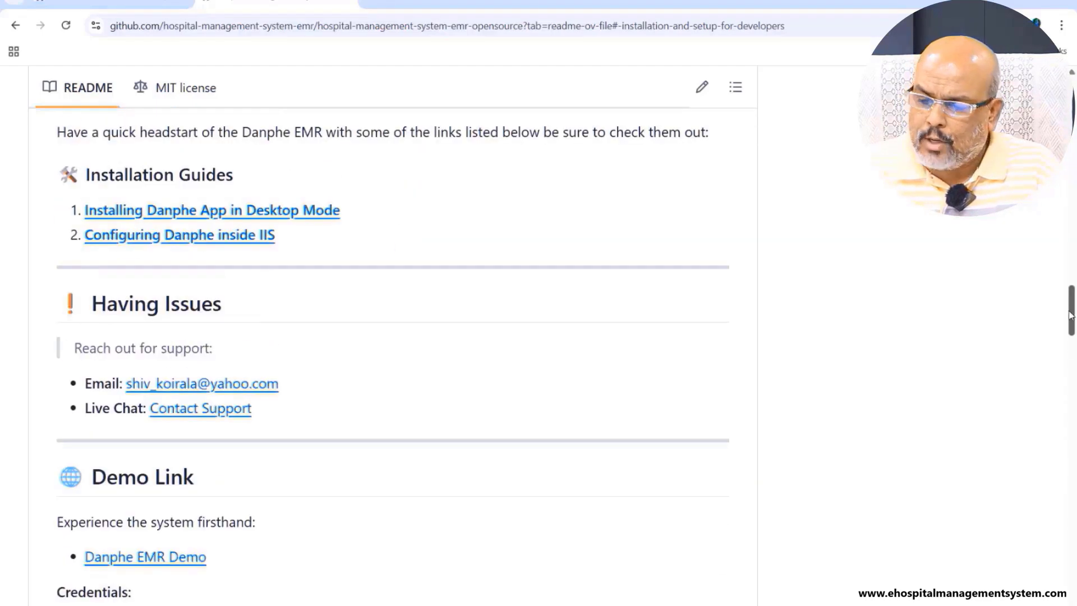
left_click_drag(1071, 311, 1073, 98)
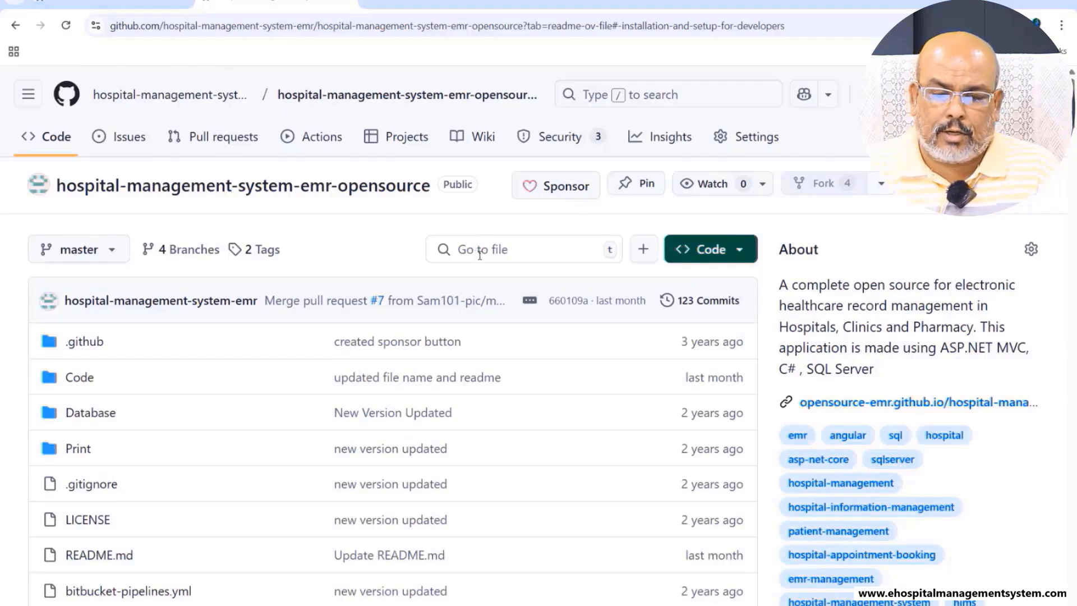
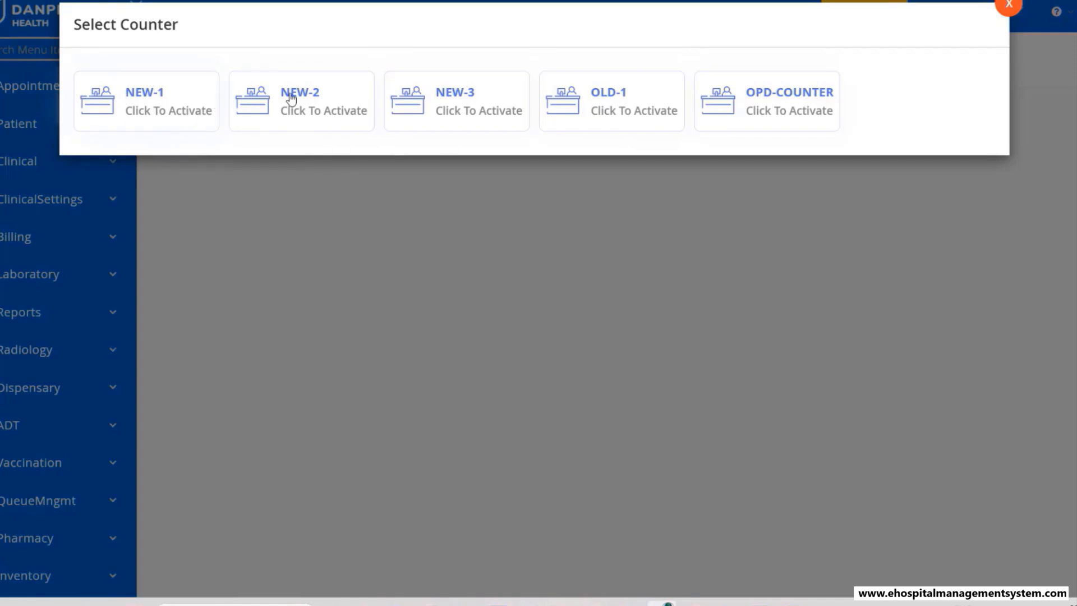
left_click(1008, 7)
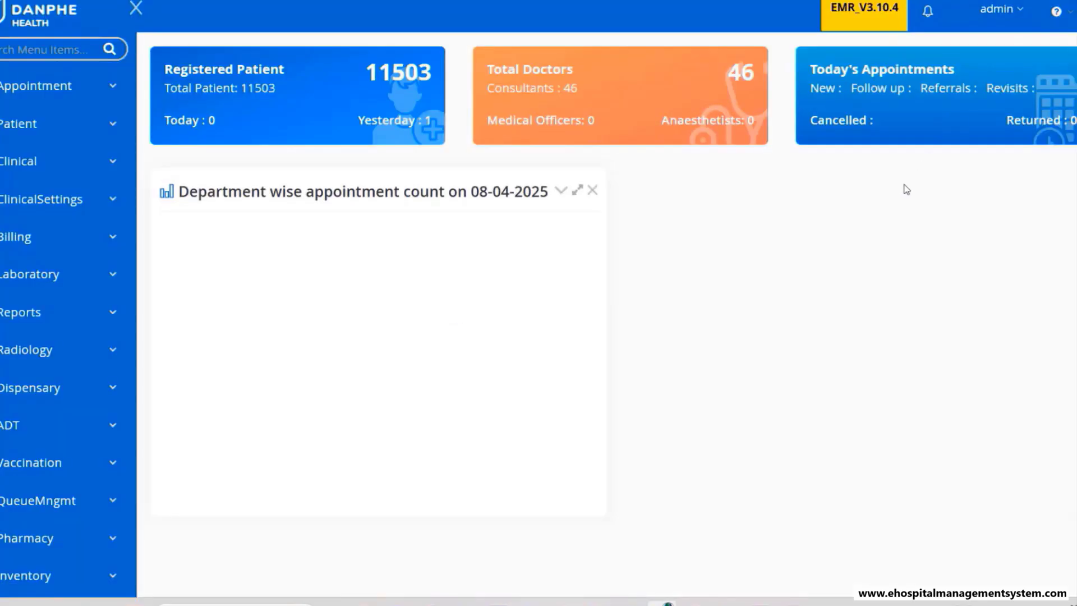
left_click(1013, 14)
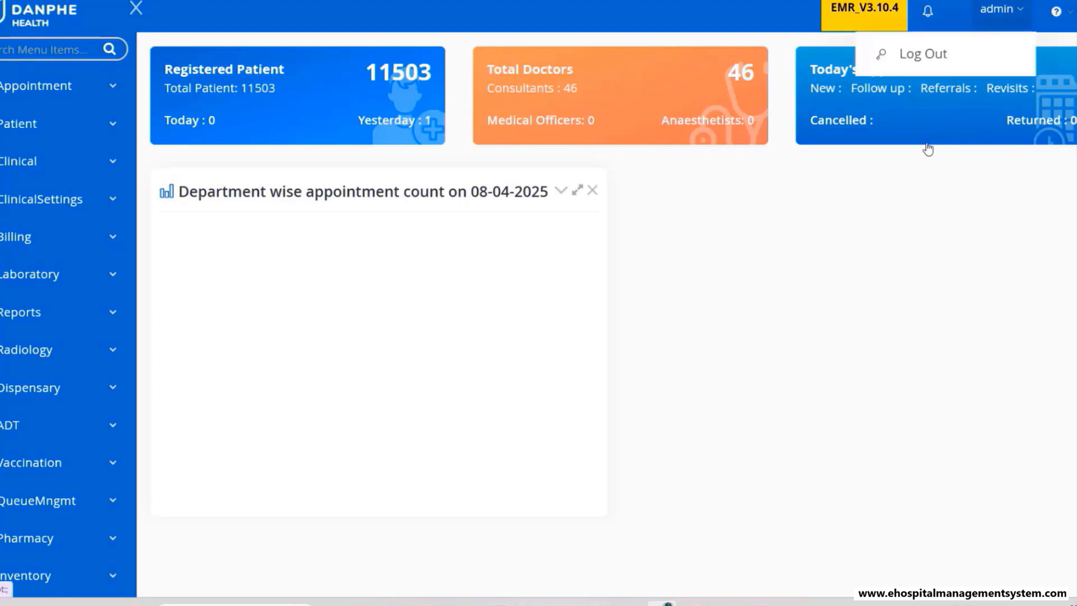
left_click(862, 237)
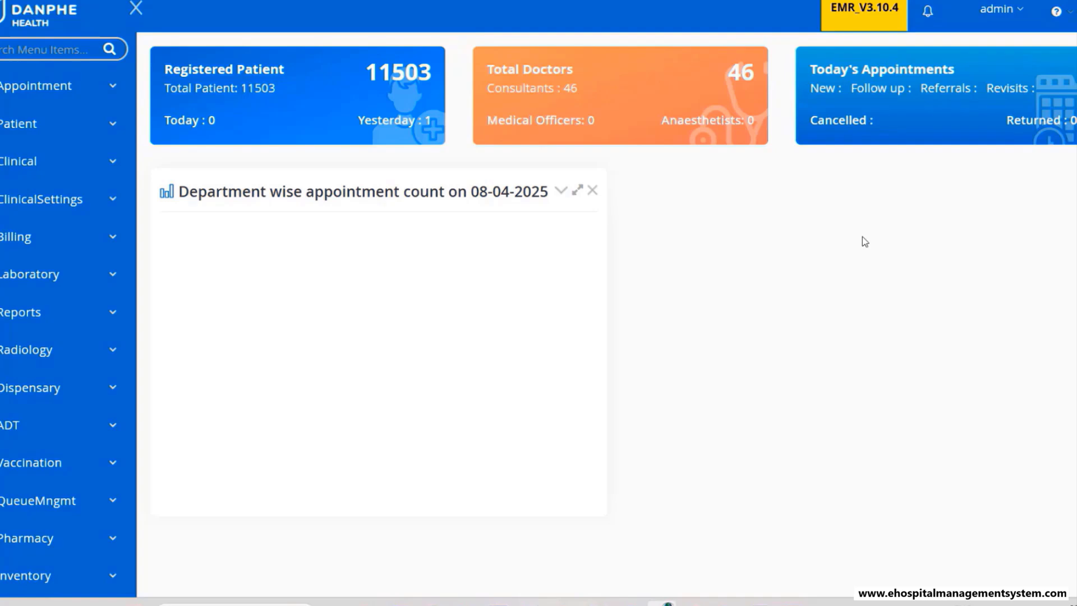
left_click(52, 98)
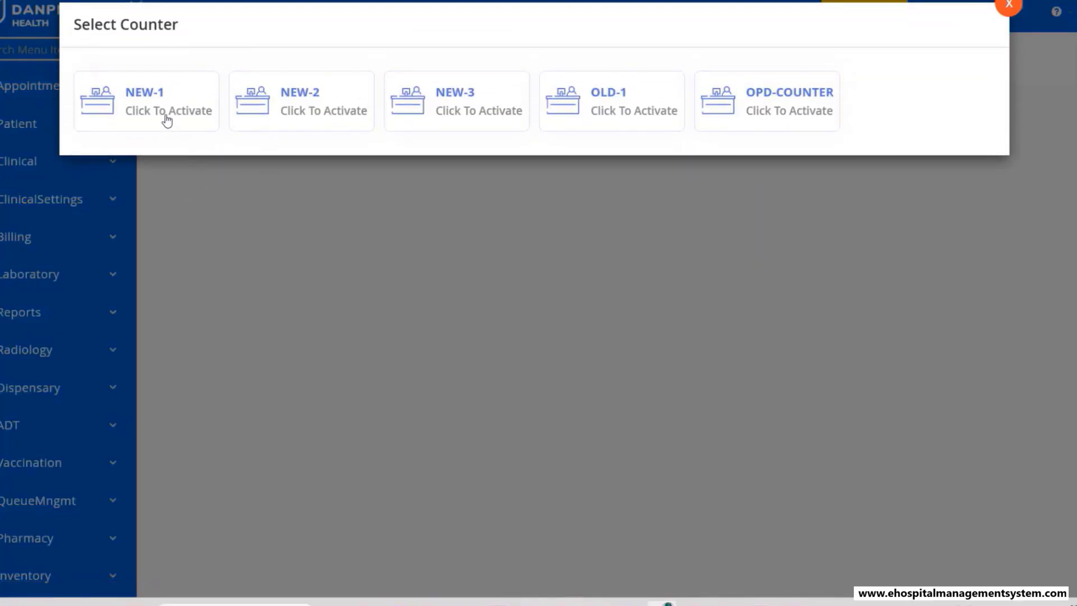
- Activate a counter and open a New Patient appointment form, zoomed out to fit
left_click(796, 120)
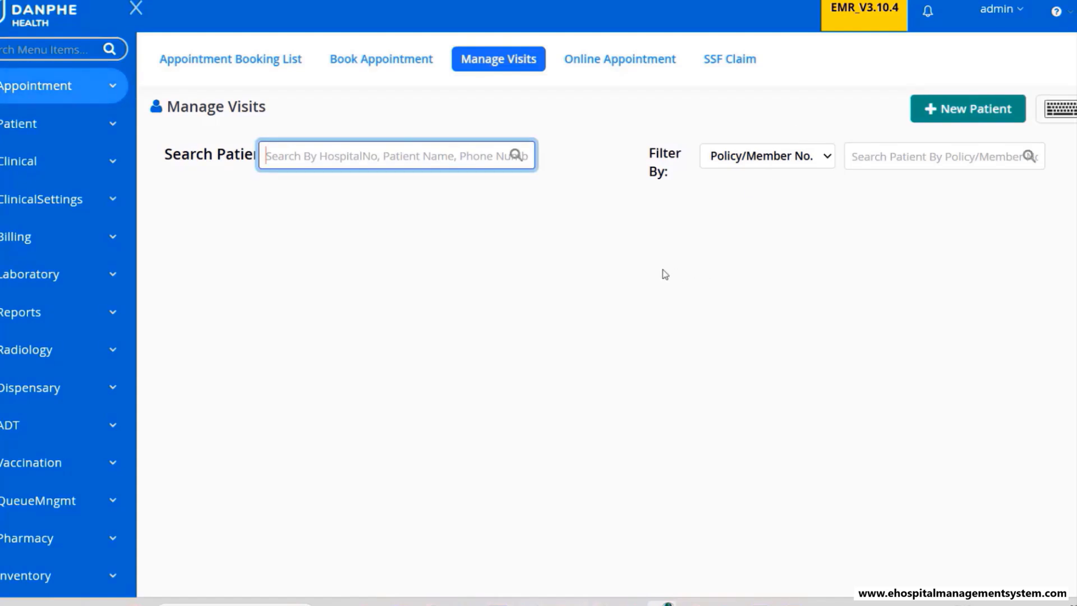
left_click(362, 66)
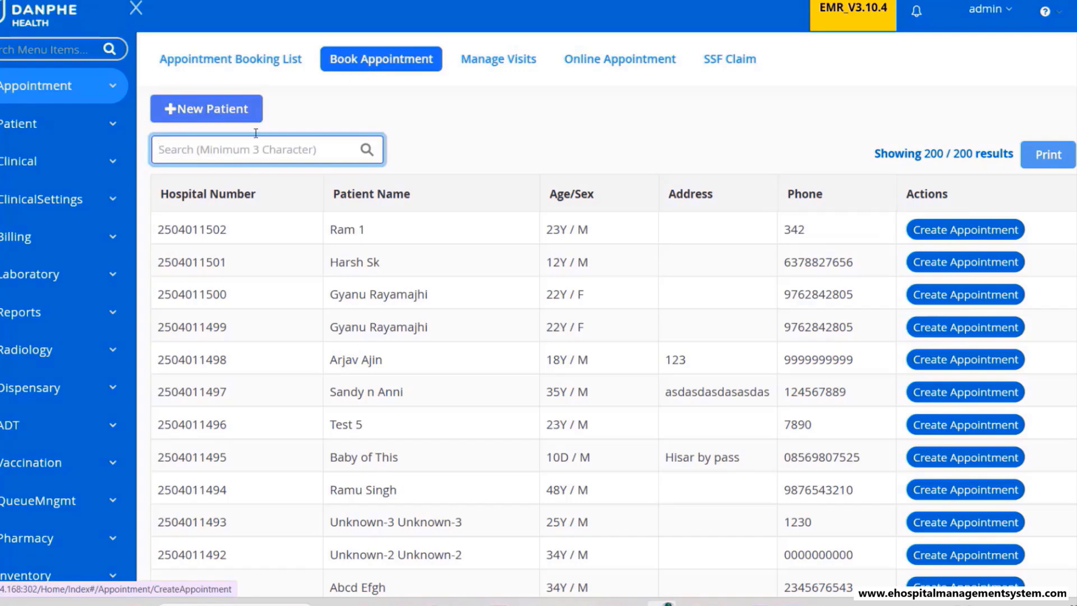
left_click(235, 113)
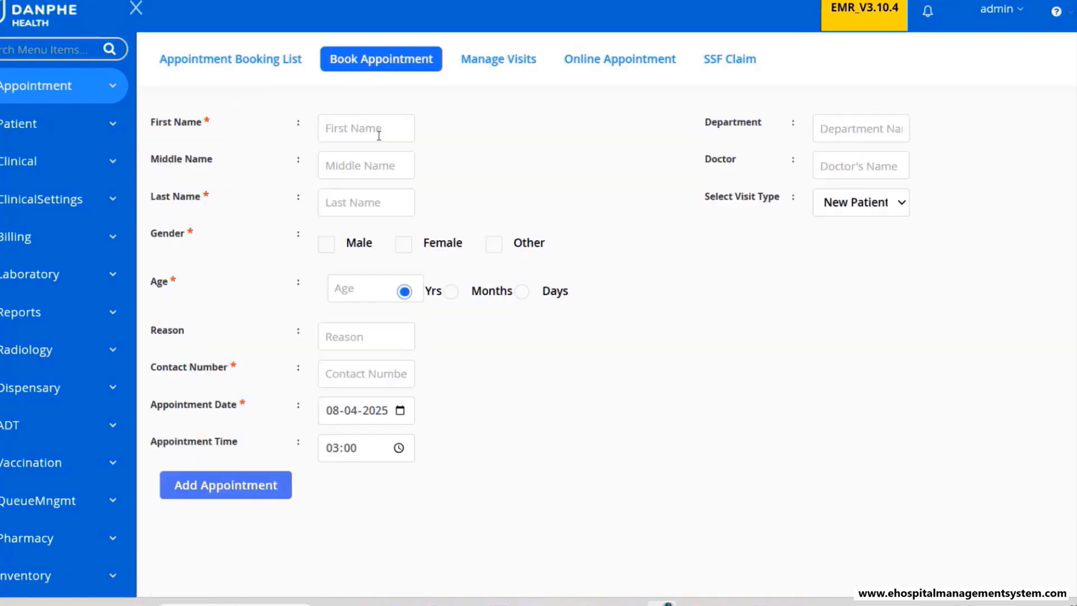
key("ctrl+minus")
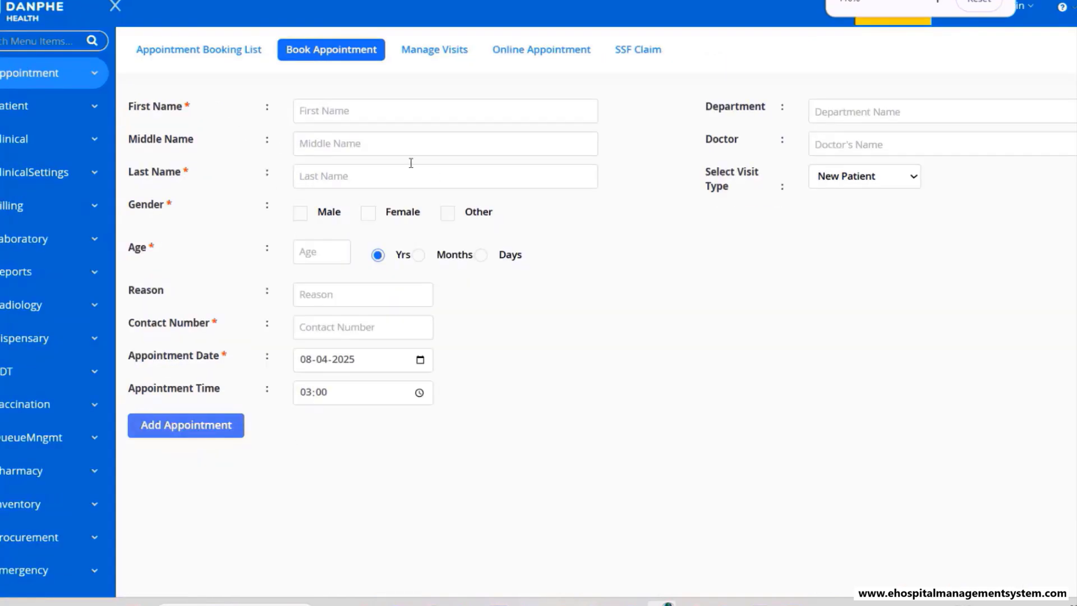
- Enter the patient's first, middle and last name
left_click(335, 112)
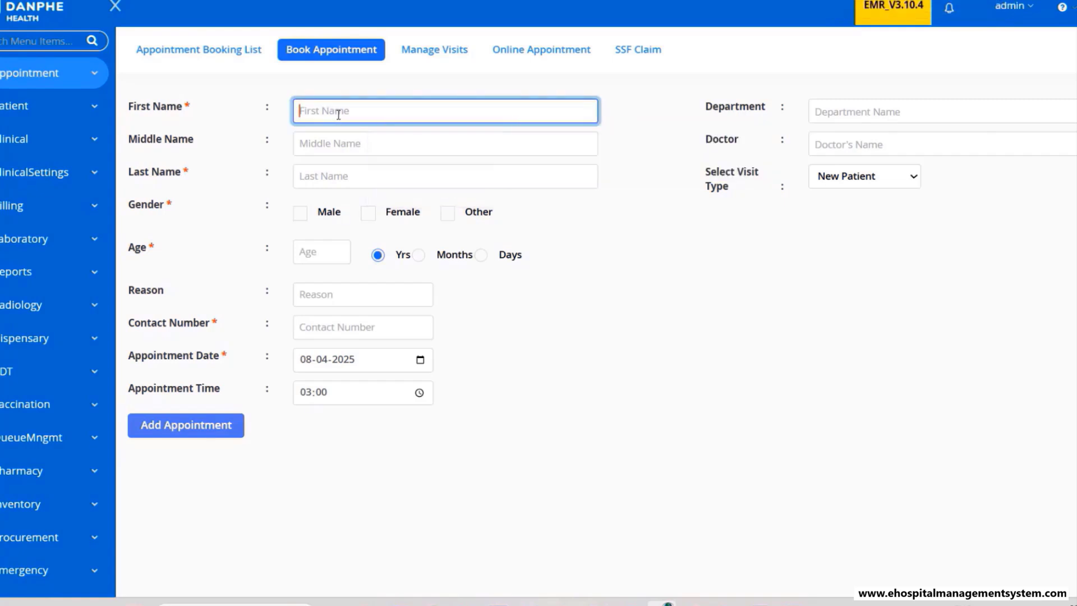
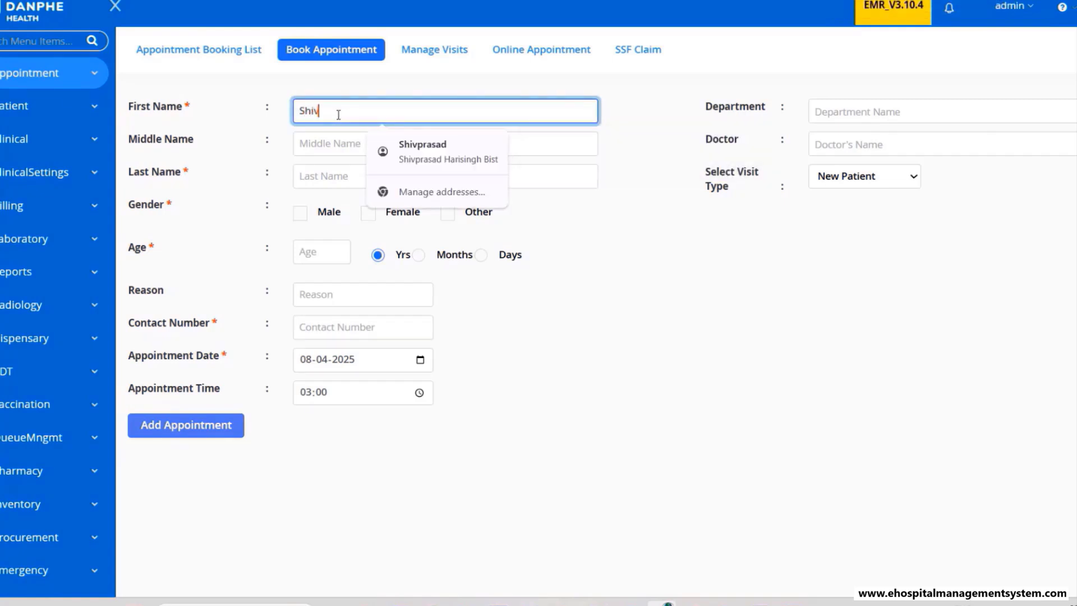
left_click(324, 144)
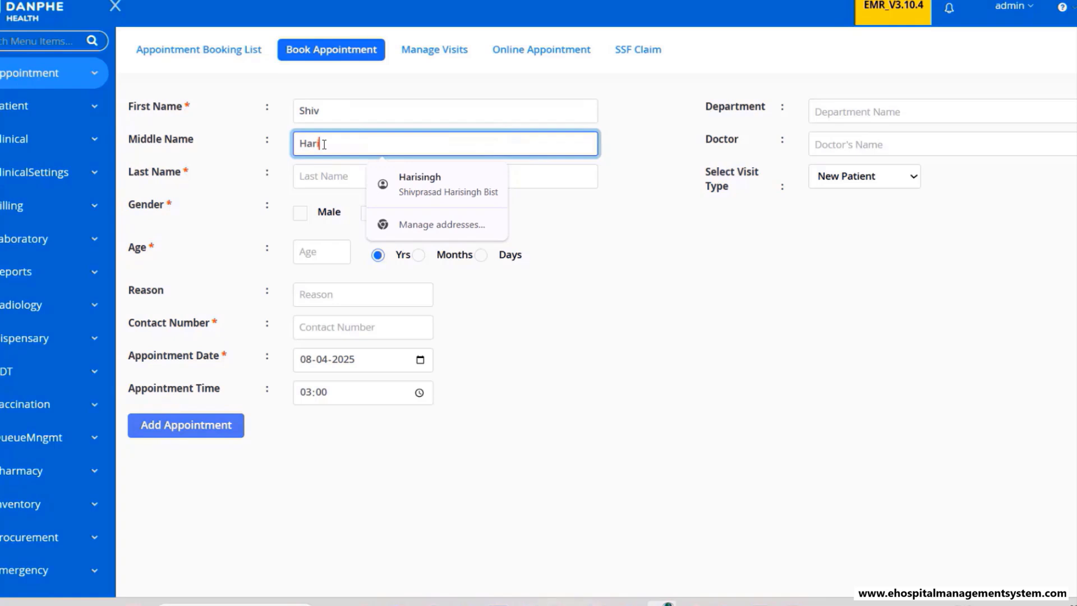
left_click(321, 168)
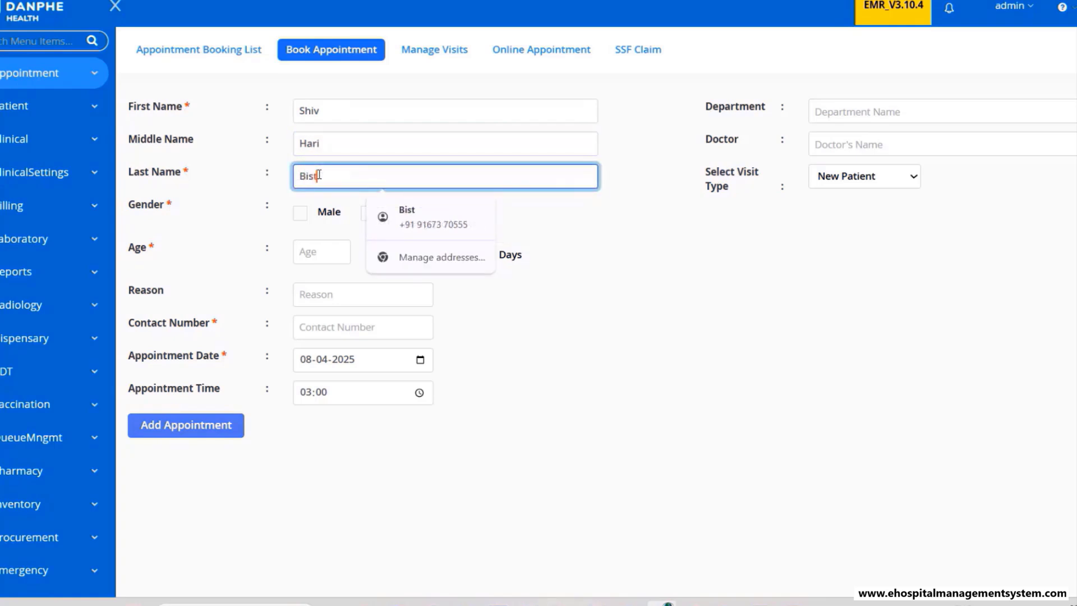
- Set gender to Male and age 55, and enter the contact number without its leading zero
left_click(300, 213)
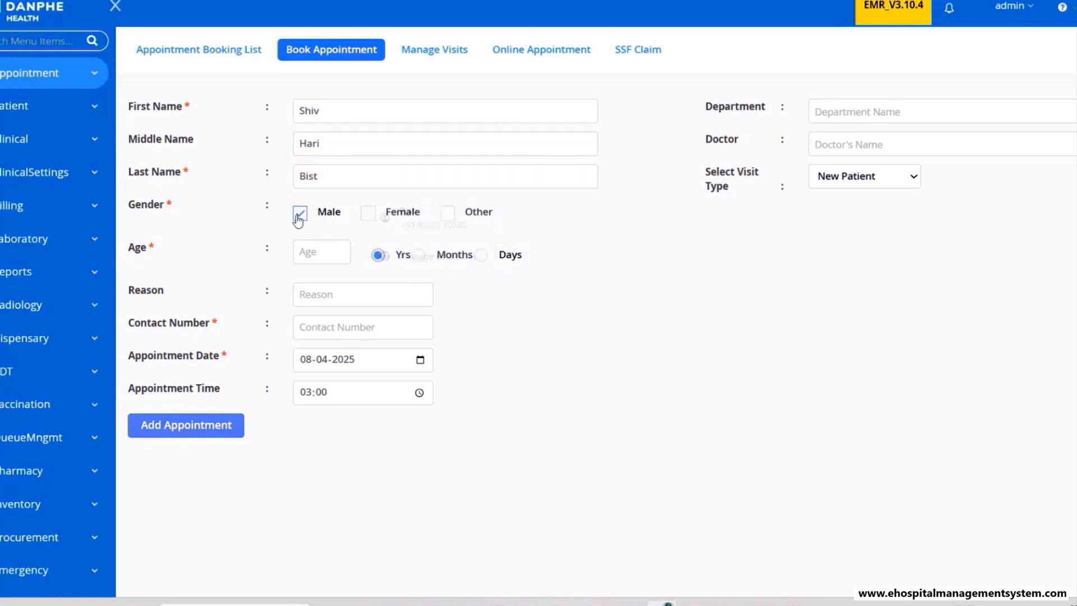
left_click(321, 258)
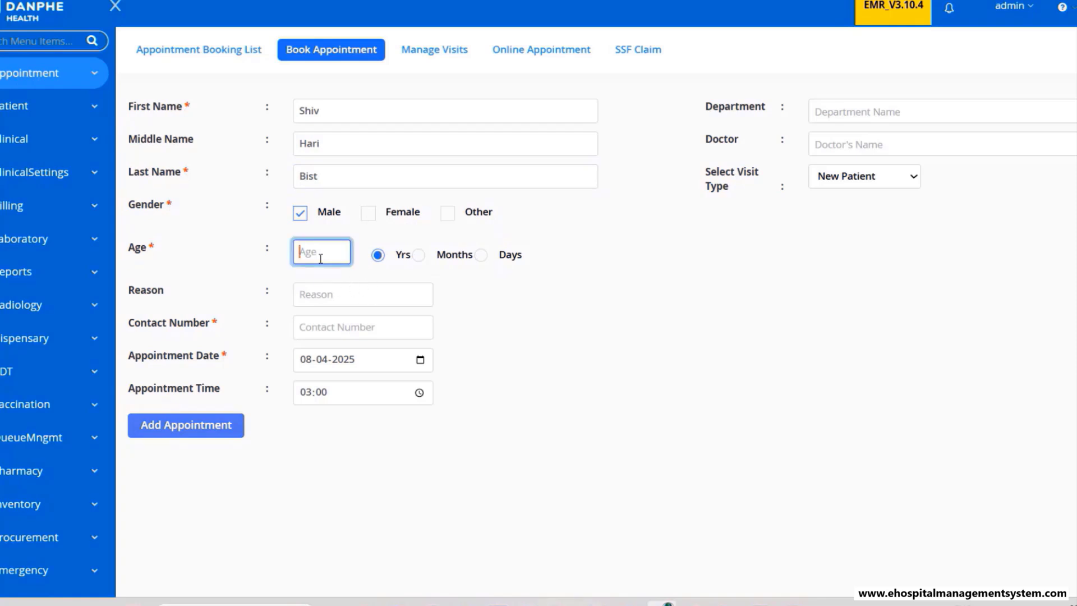
type("55")
left_click(367, 328)
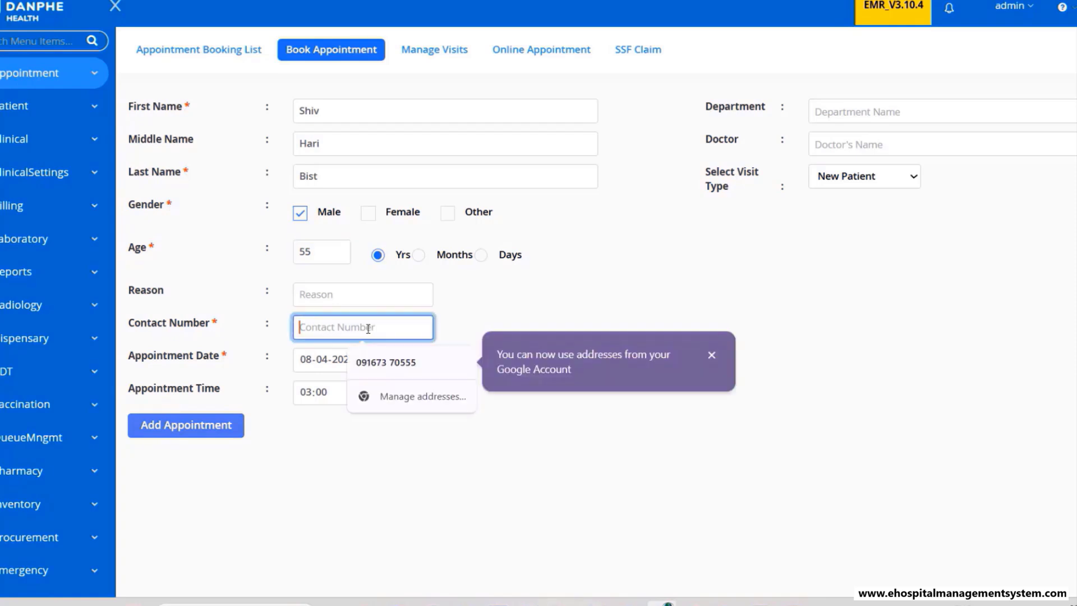
left_click(385, 363)
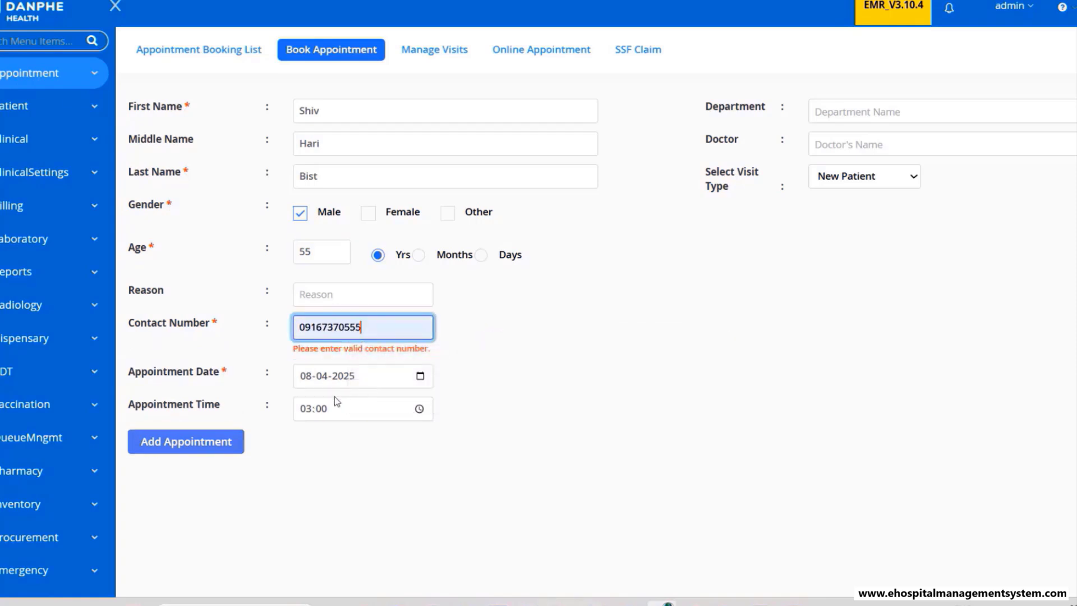
left_click(308, 328)
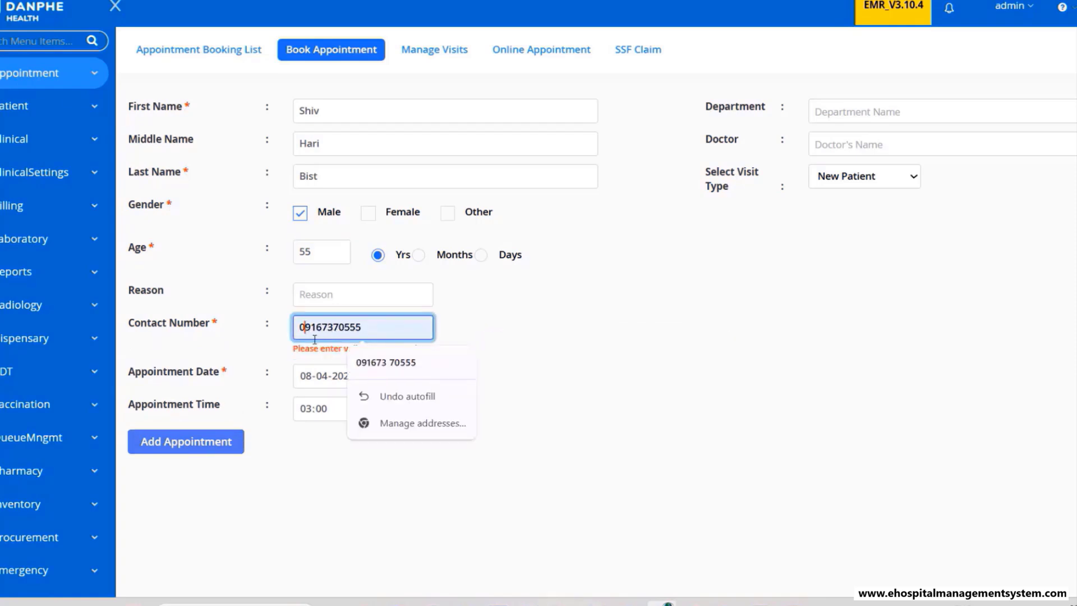
key("BackSpace")
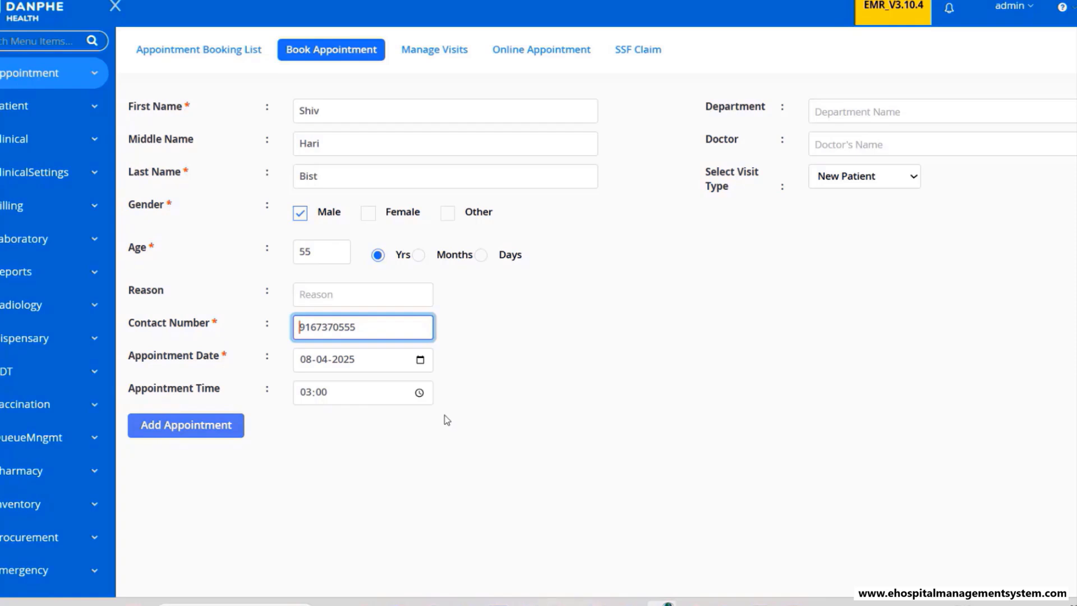
- Move the rejected 03:00 appointment to 05:00 and add it, creating AppointmentID 52
left_click(197, 430)
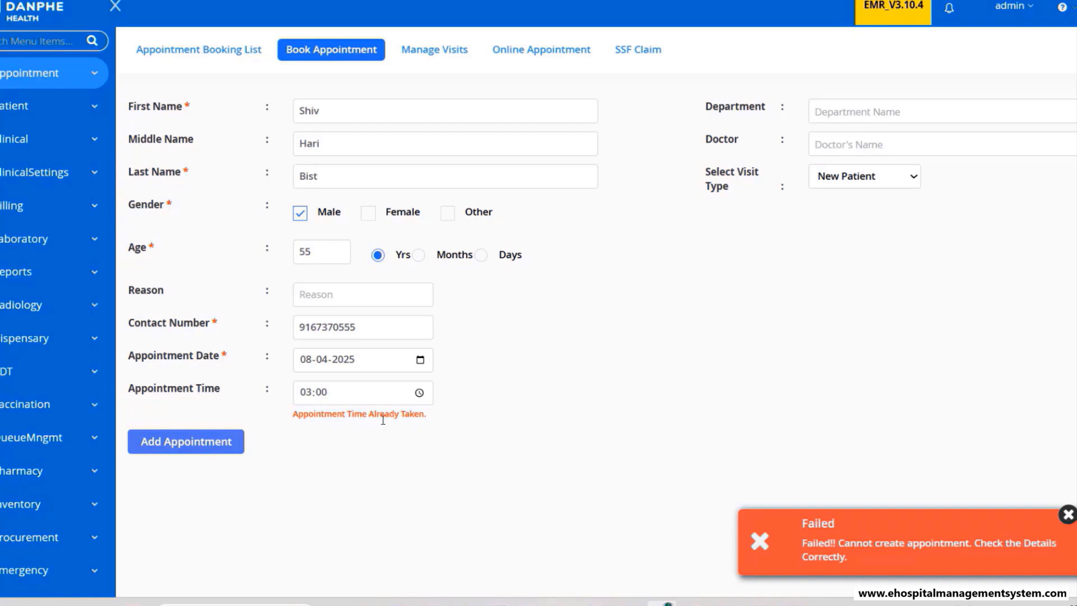
left_click(419, 393)
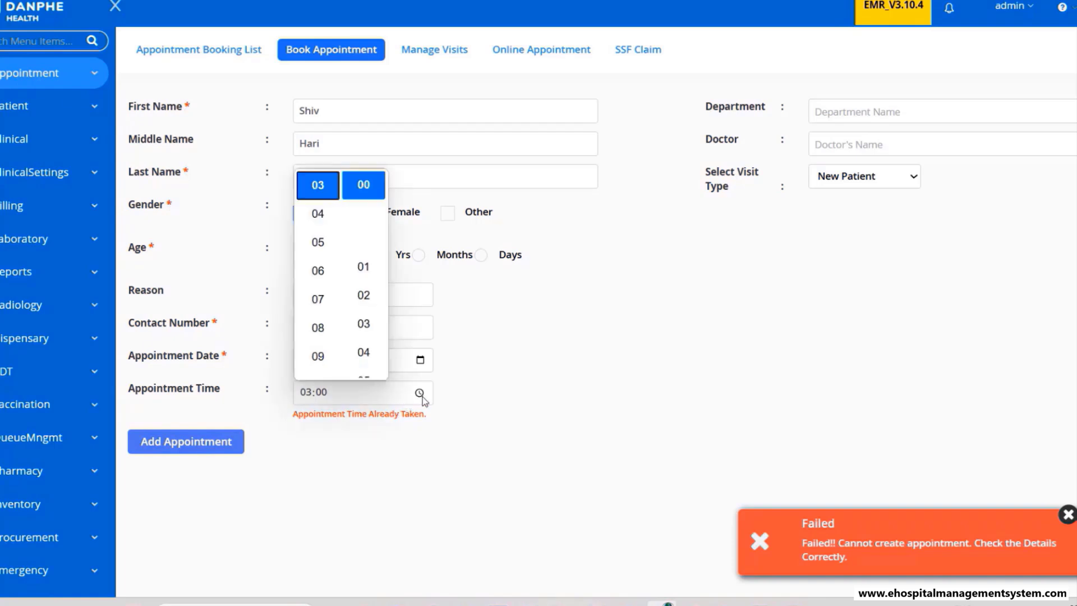
left_click(326, 234)
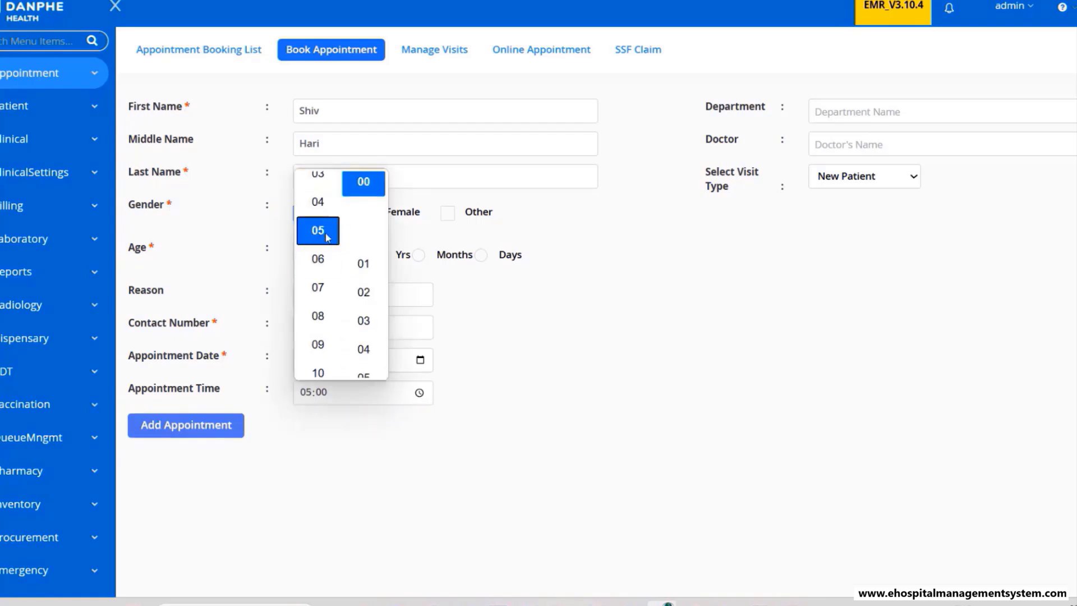
left_click(553, 365)
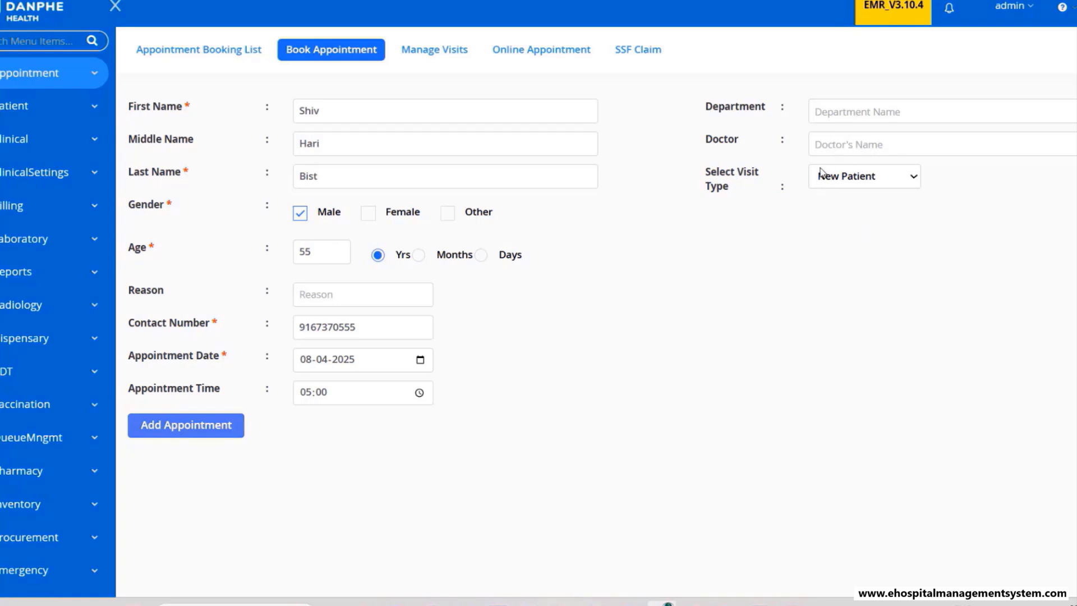
left_click(212, 432)
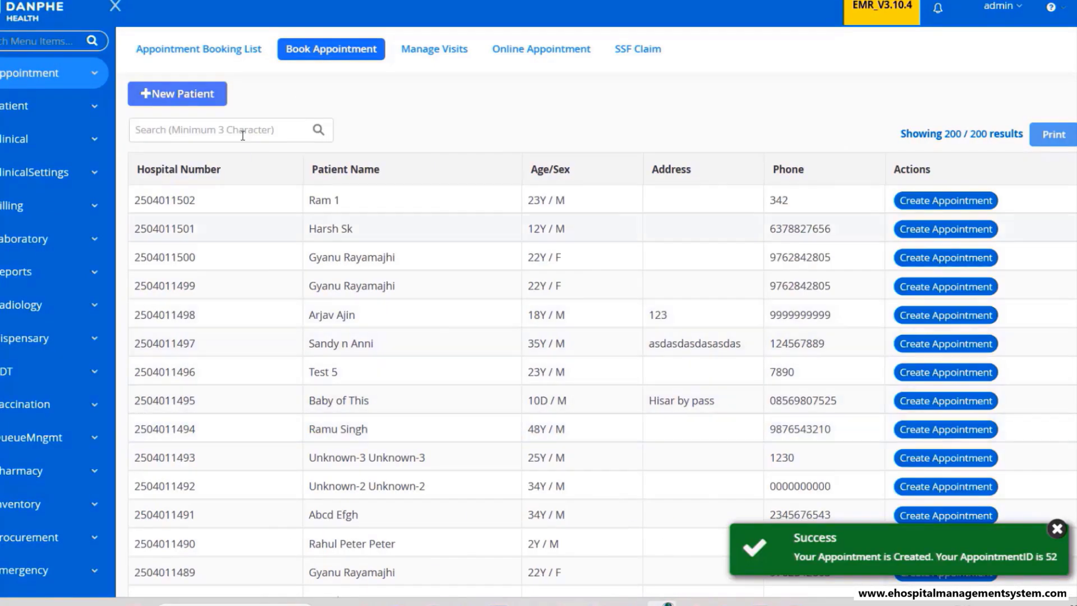
- Open the Appointment Booking List and circle the Appointment box on the whiteboard flowchart
left_click(221, 54)
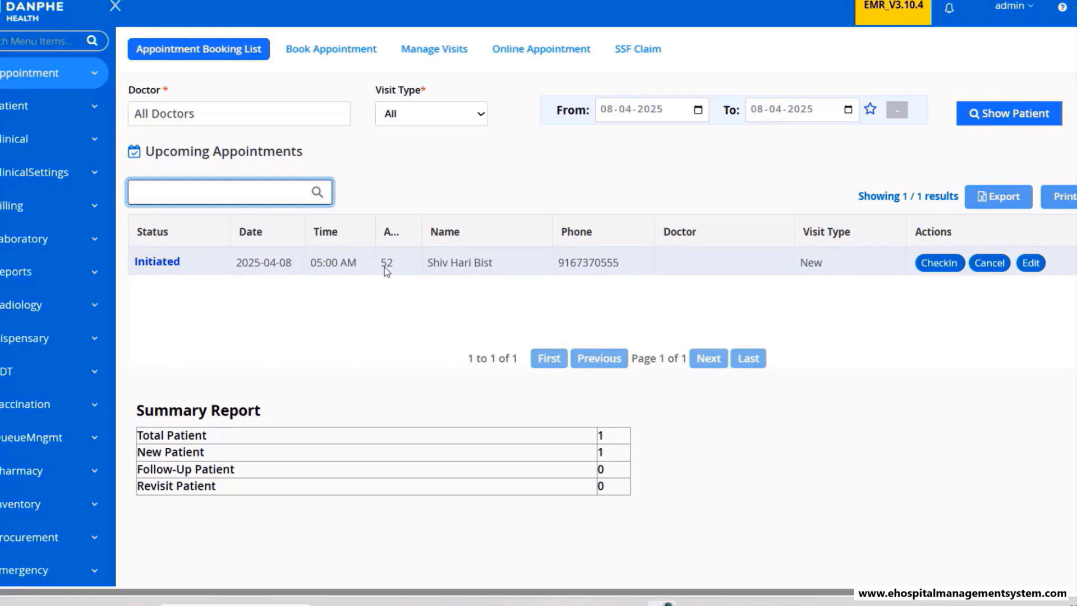
left_click(726, 604)
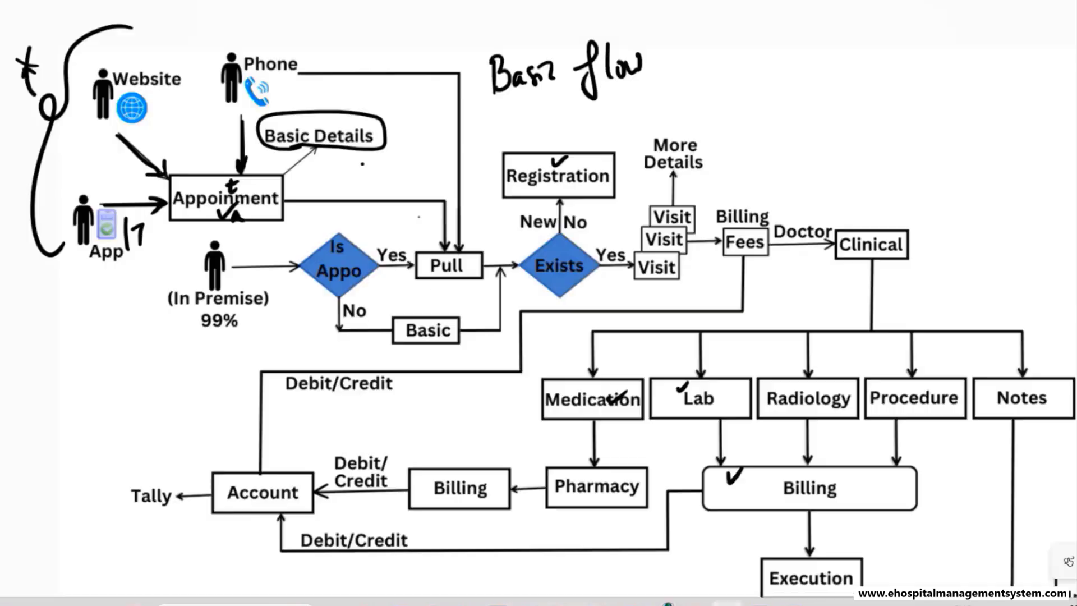
mouse_move(235, 173)
left_mouse_down()
mouse_move(172, 209)
mouse_move(261, 170)
mouse_move(245, 166)
left_mouse_up()
key("alt+Tab")
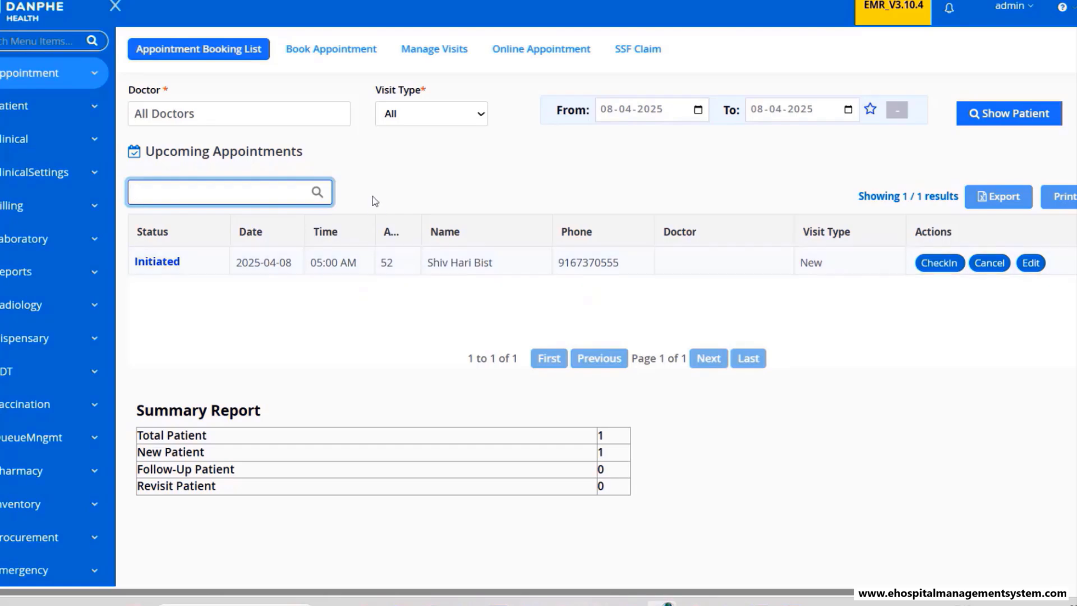
- Revisit a blank New Patient form, then return to the list showing appointment 52 at 05:00 AM
left_click(333, 62)
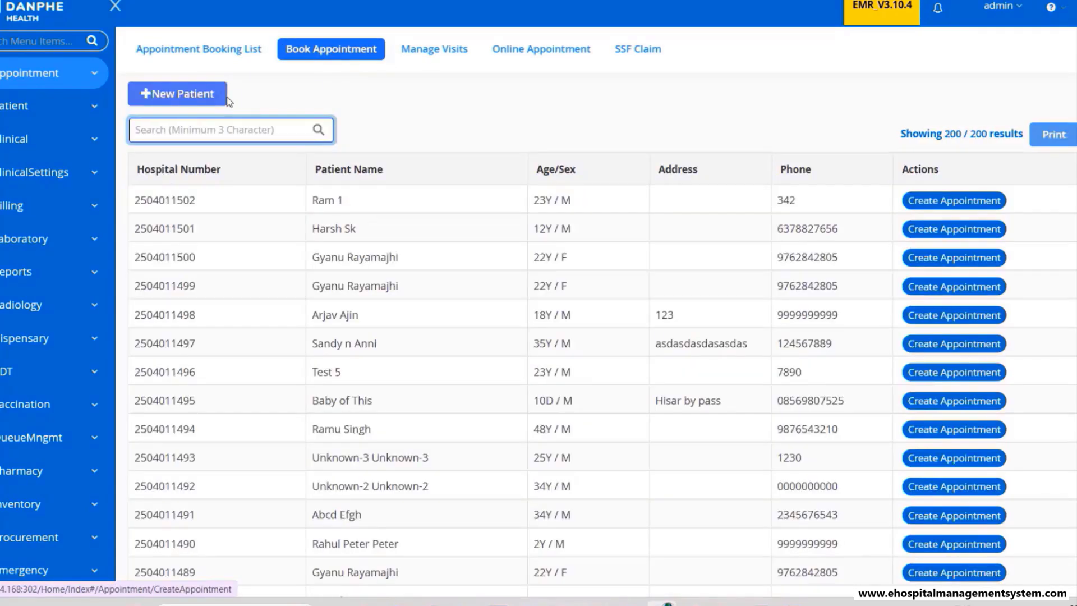
left_click(198, 98)
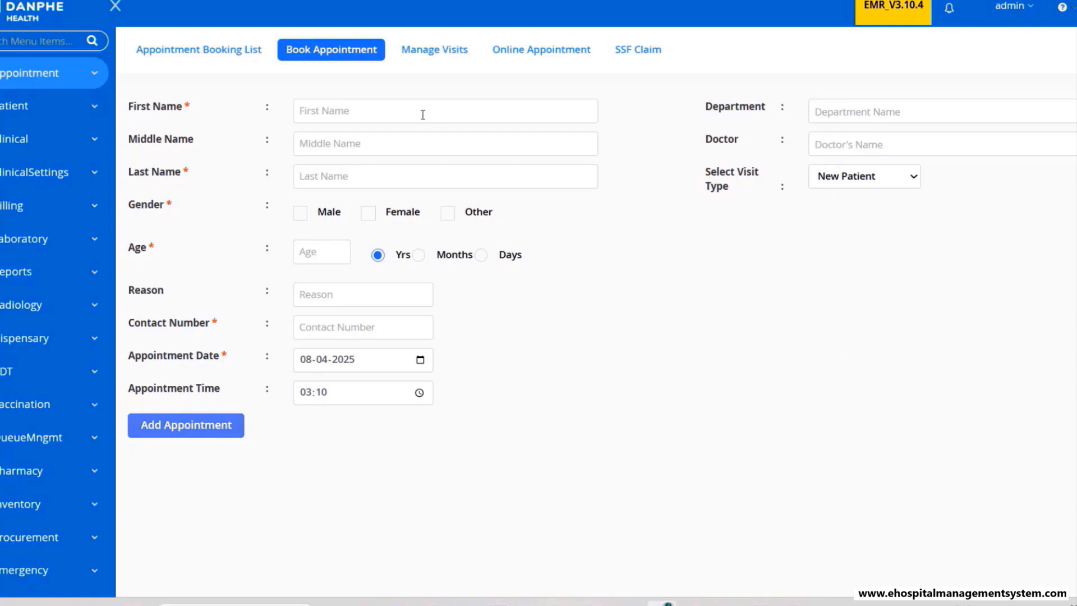
left_click(207, 62)
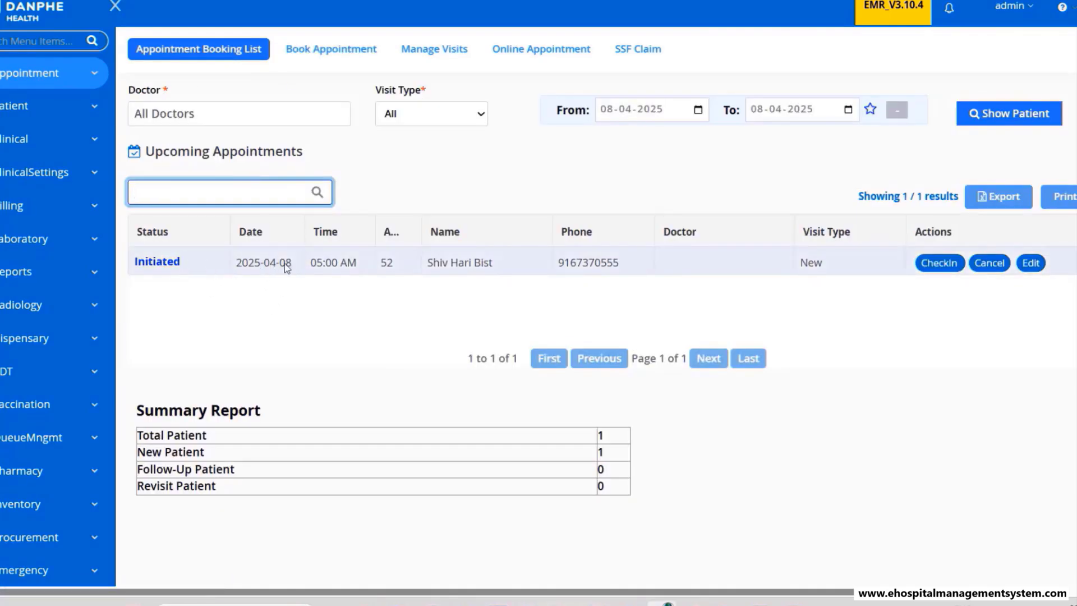
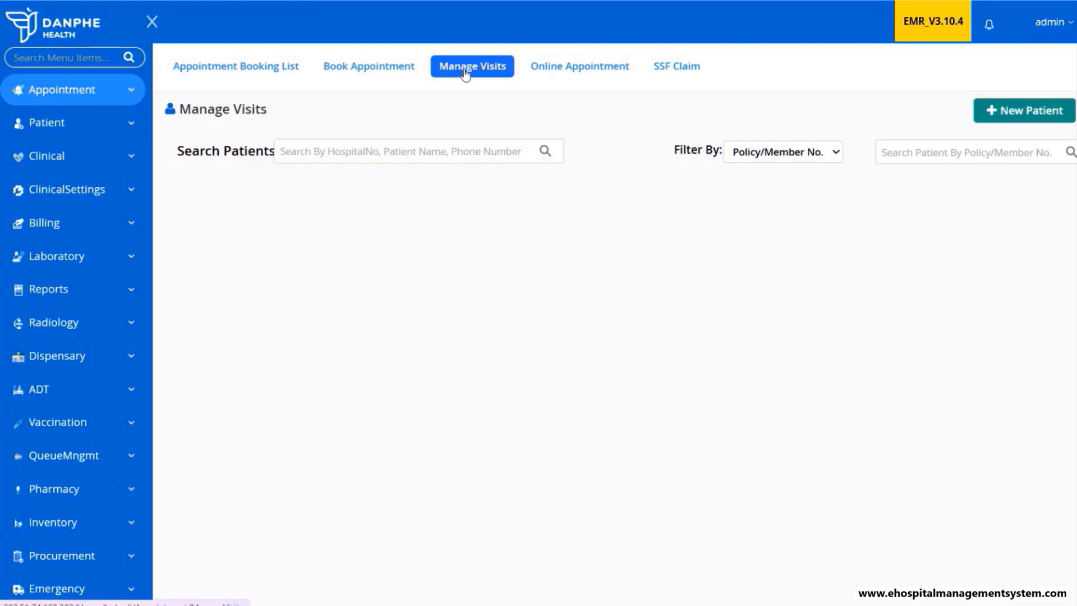
- Show the Appointment Booking List with today's single initiated new-patient appointment for 2025-04-08
left_click(1008, 115)
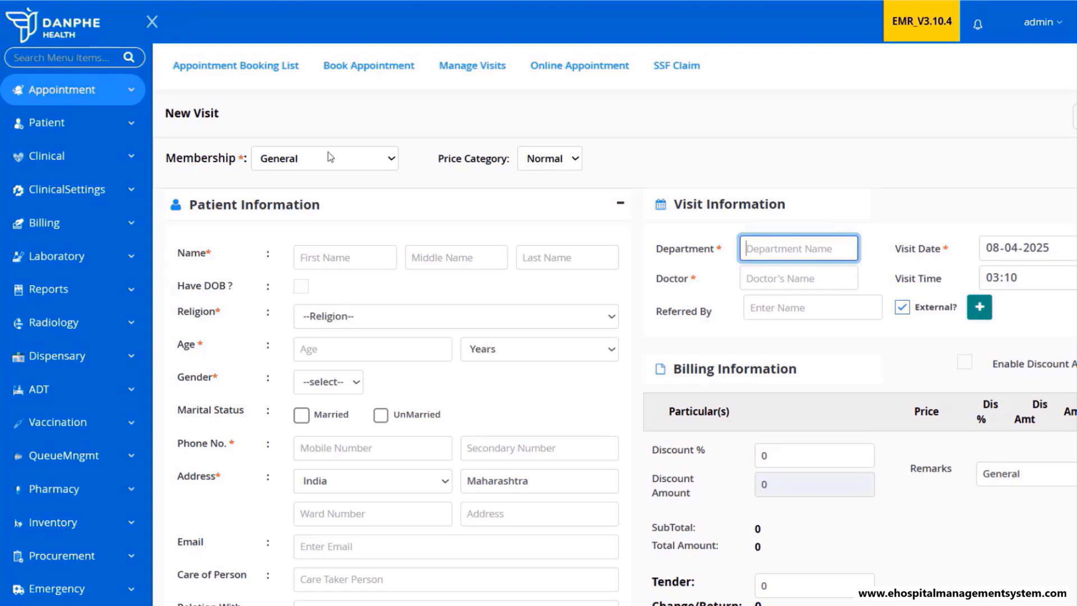
left_click(348, 66)
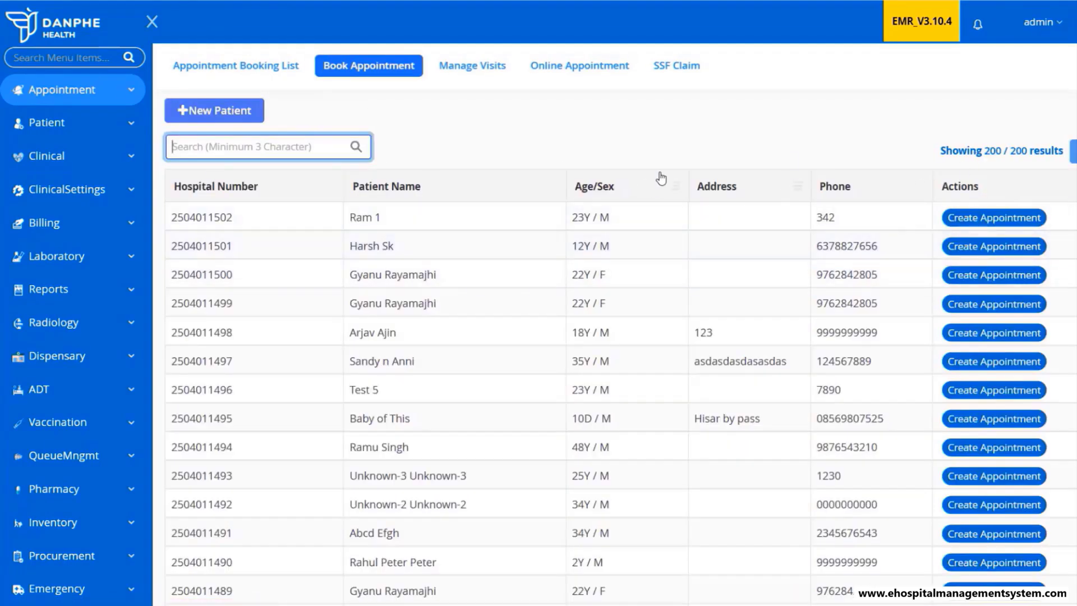
left_click(283, 69)
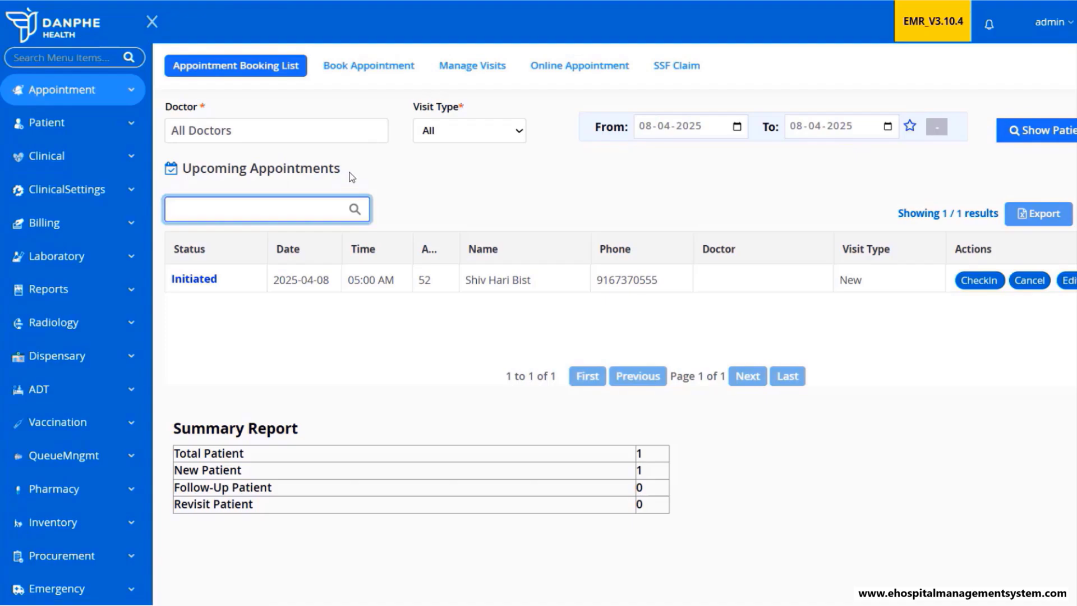
left_click(354, 70)
left_click(260, 72)
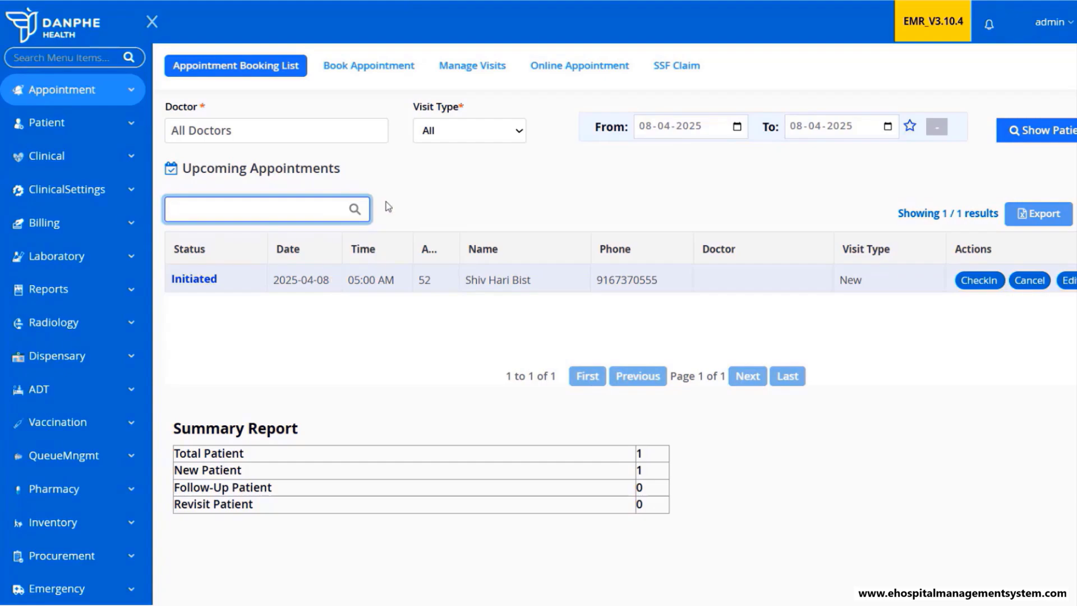
left_click(464, 69)
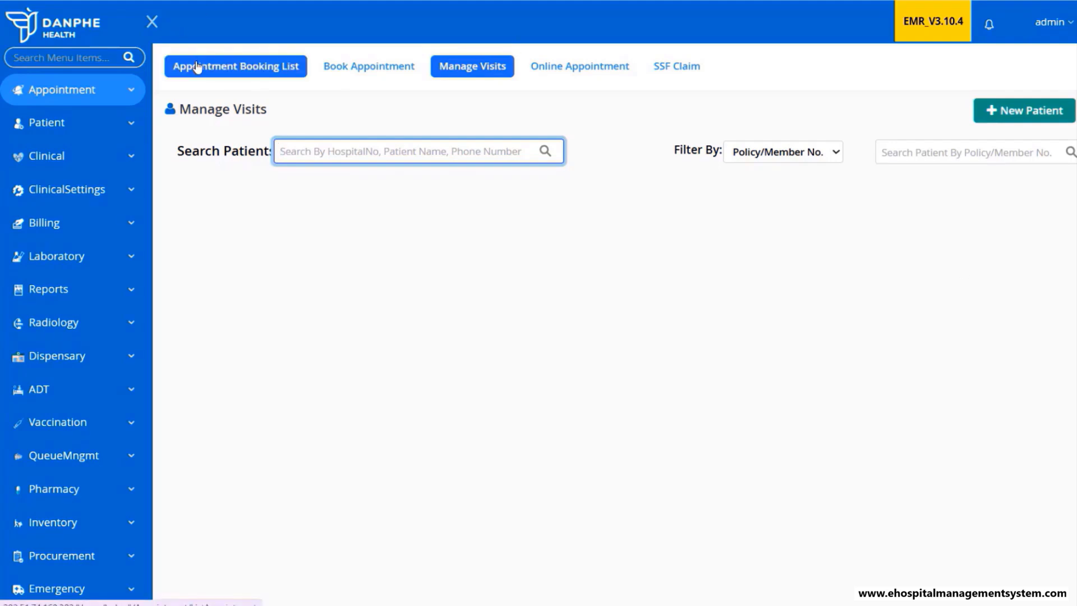
left_click(198, 66)
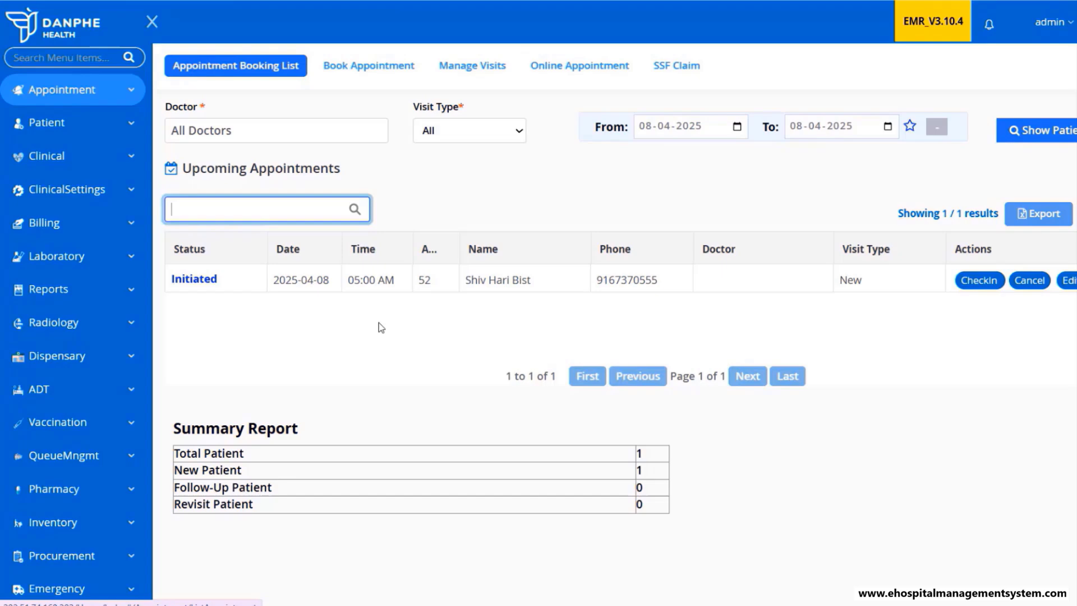
- Check in the booked 55-year-old male patient and set Religion to Others on the New Visit form
left_click(979, 281)
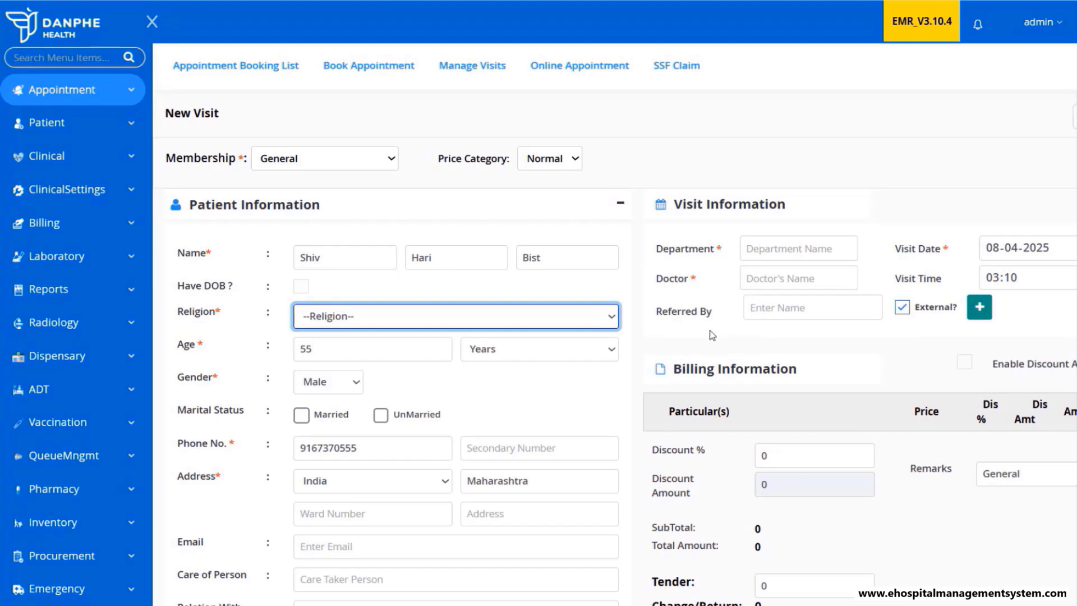
left_click(526, 321)
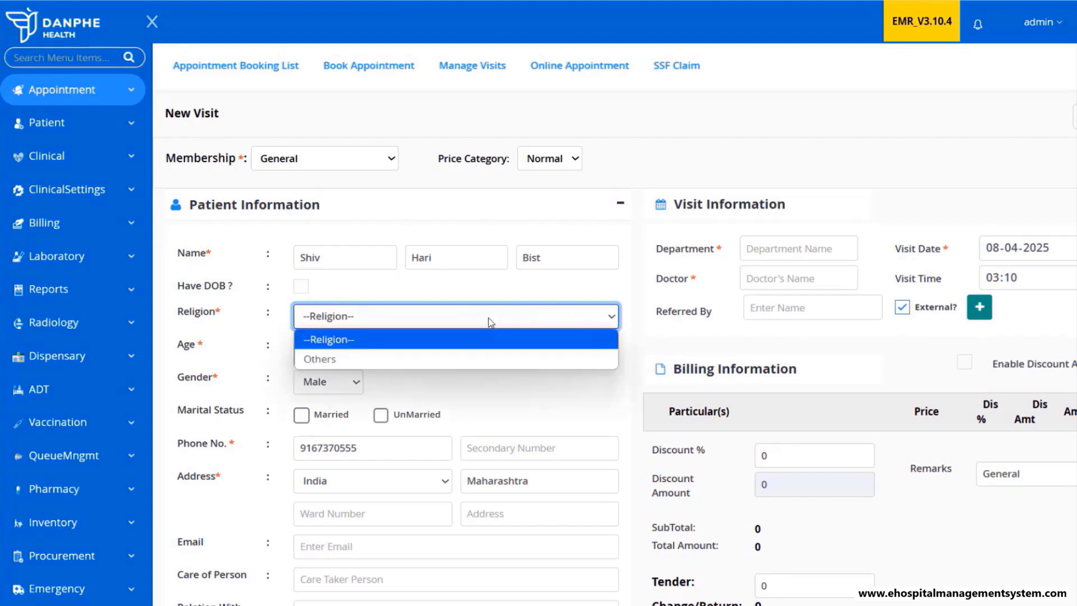
left_click(341, 357)
key("Tab")
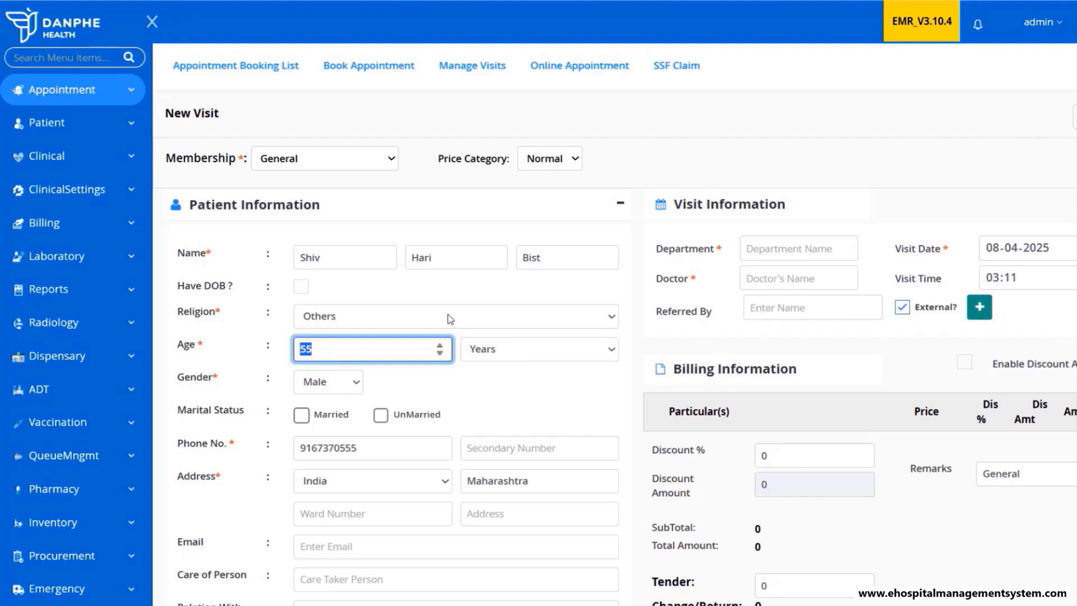
left_click(368, 319)
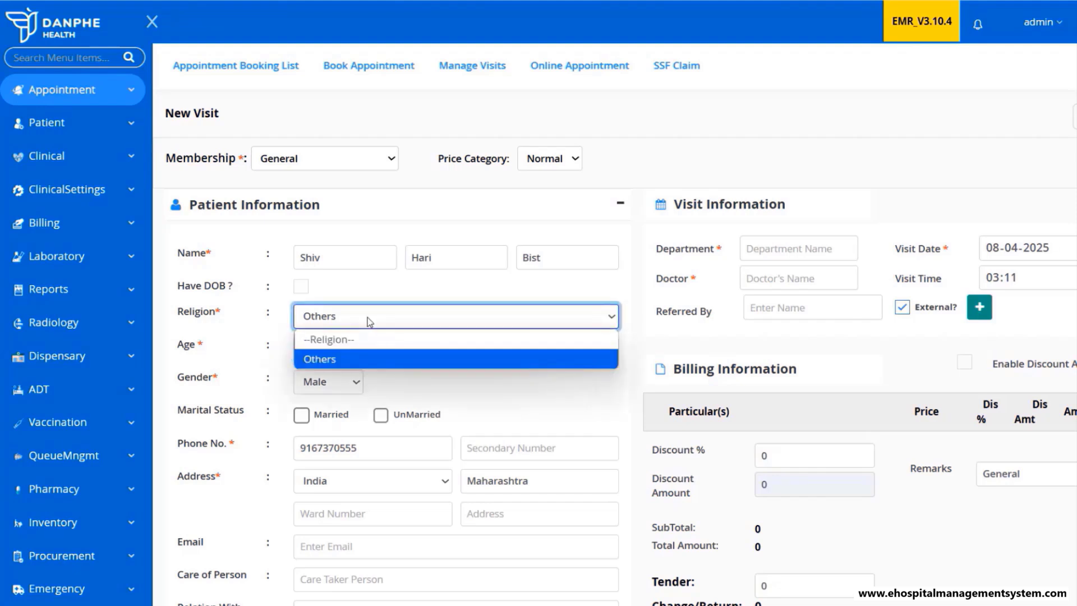
left_click(254, 255)
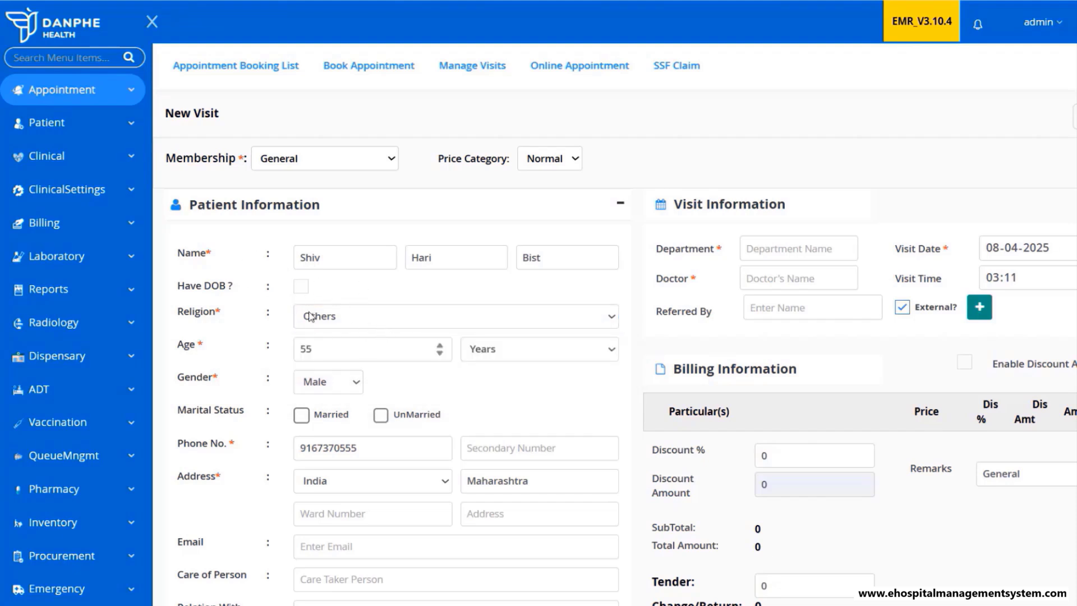
left_click(358, 324)
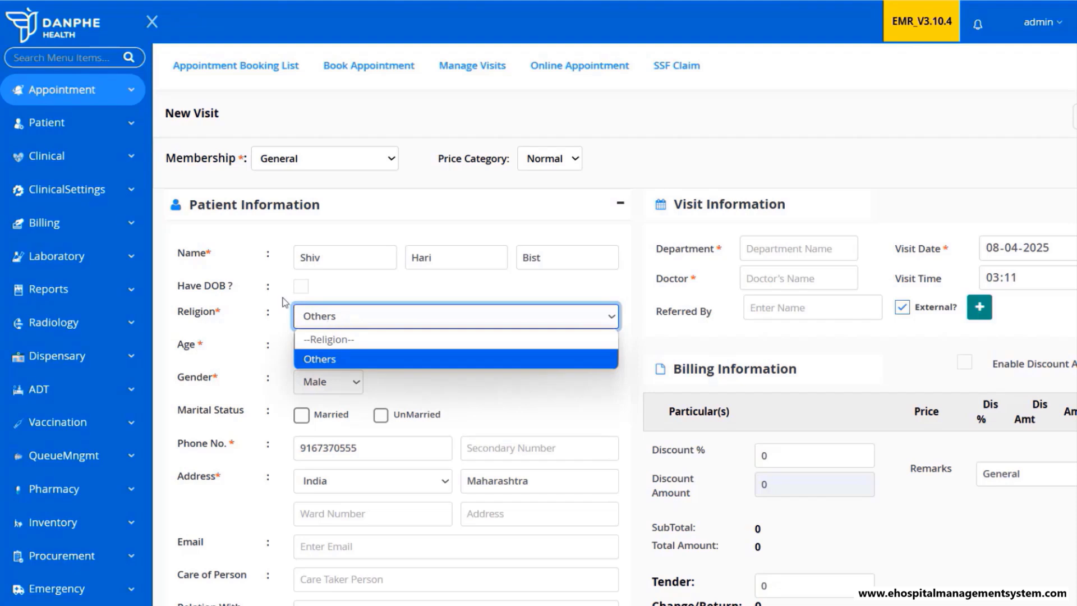
left_click(256, 269)
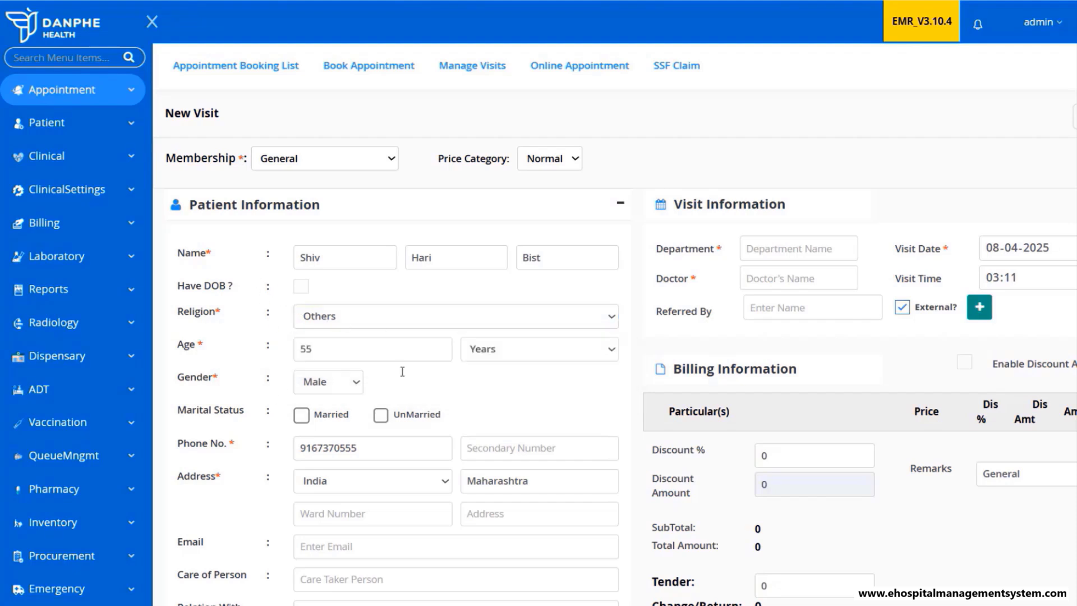
- Review the address country choices, leaving the country as India
scroll(548, 370, "down", 2)
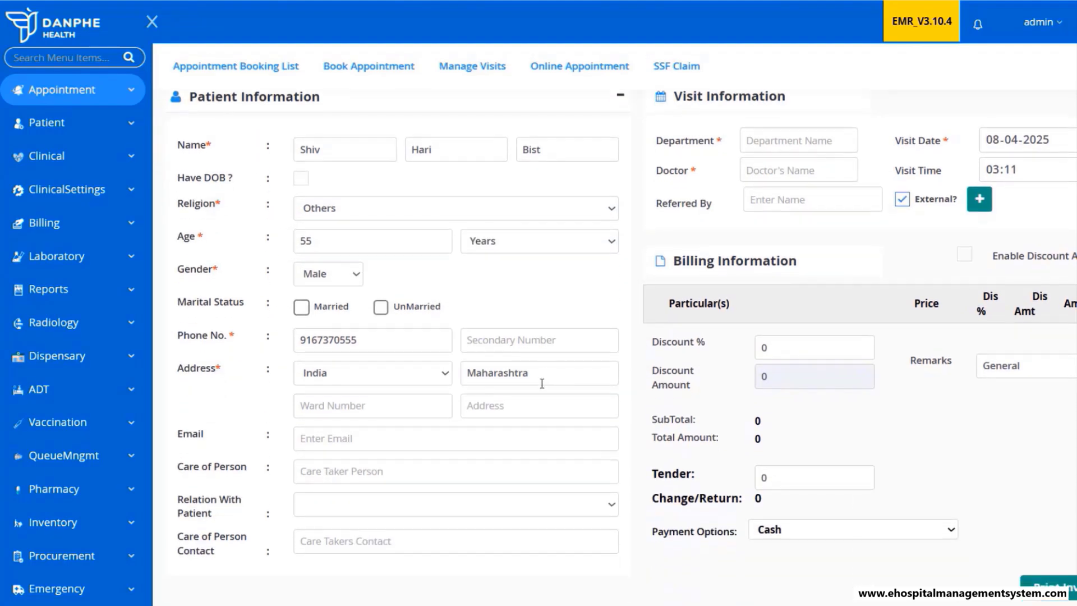
left_click(412, 383)
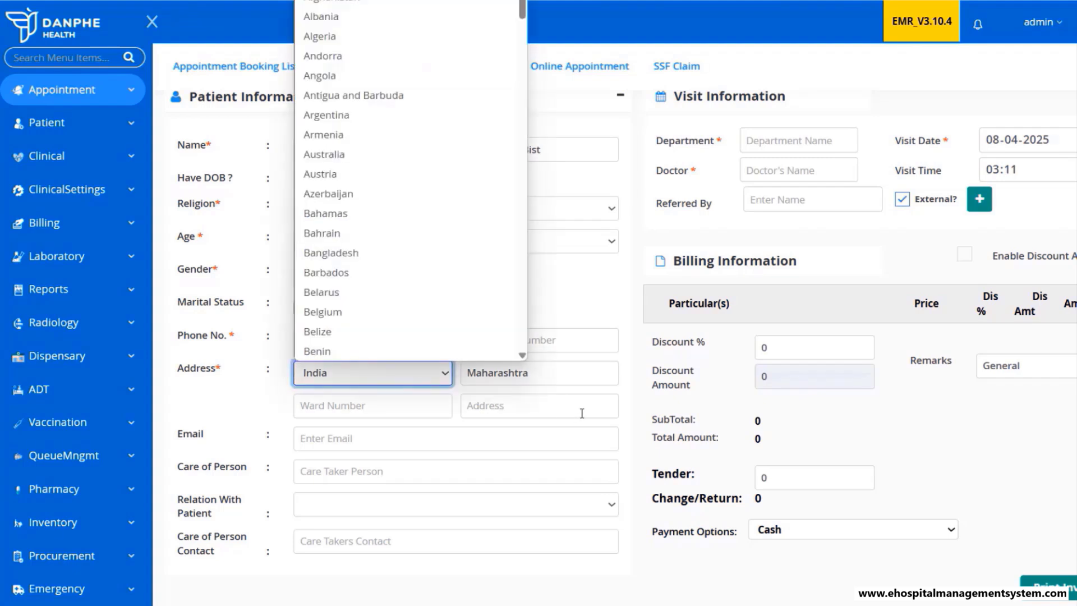
left_click(630, 395)
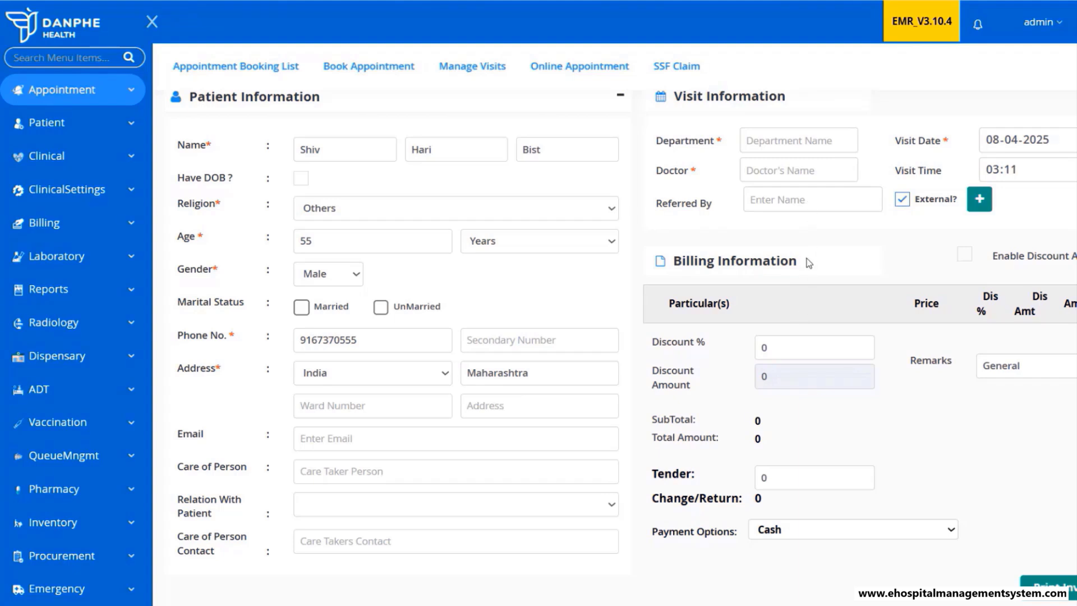
- Assign the doctor found by 'pat' to the visit and print the invoice
left_click(782, 169)
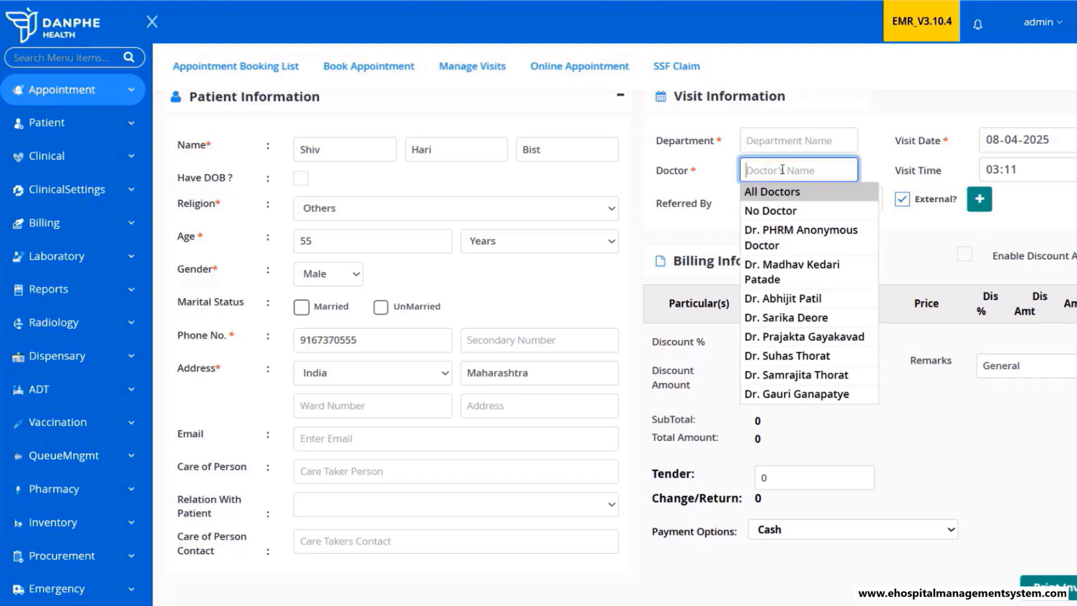
type("pat")
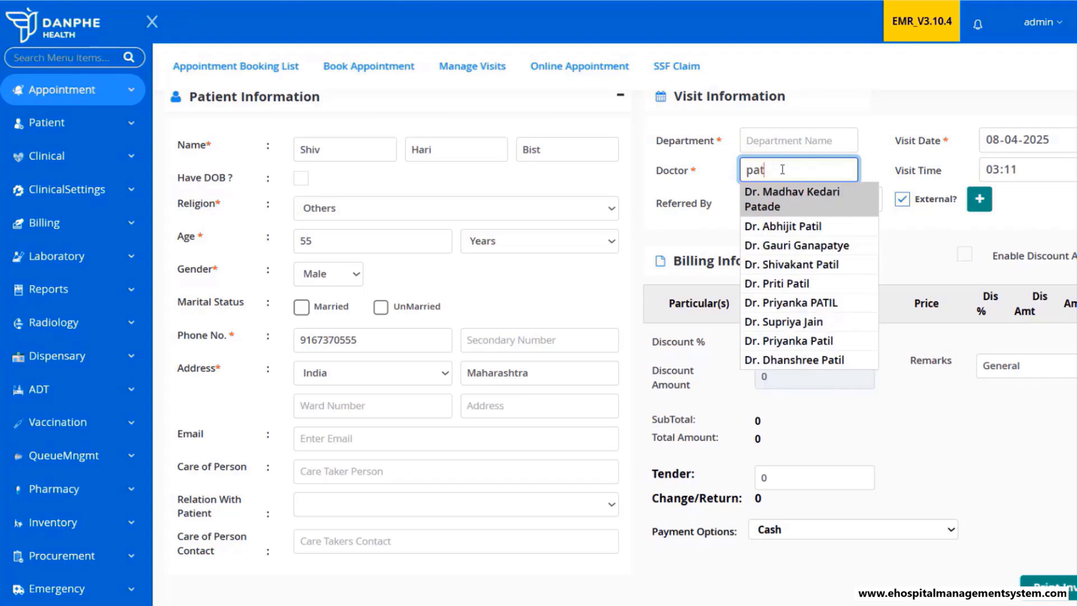
left_click(795, 199)
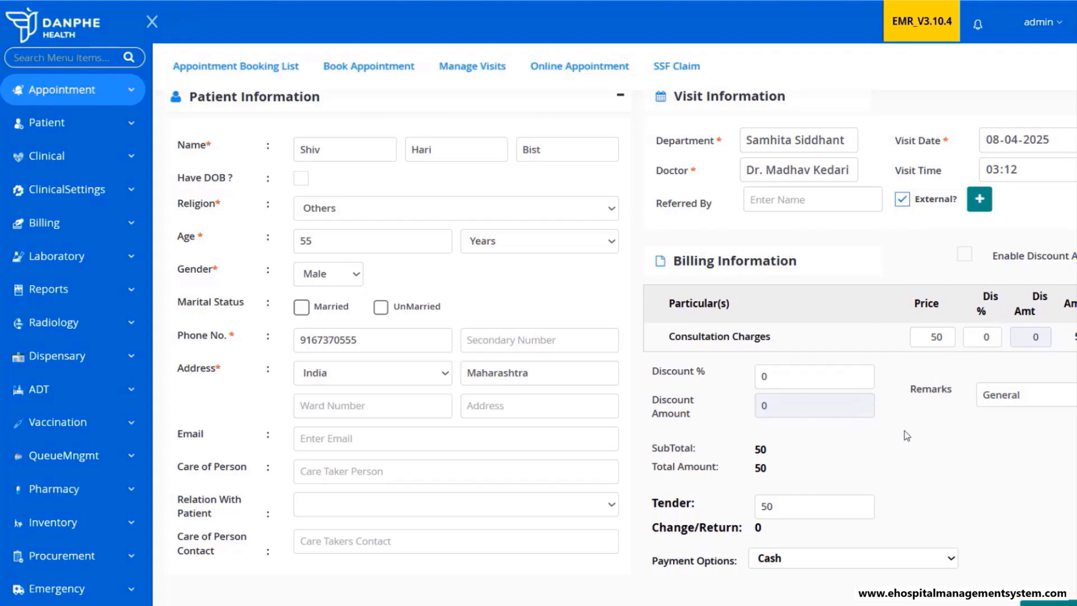
scroll(904, 431, "down", 1)
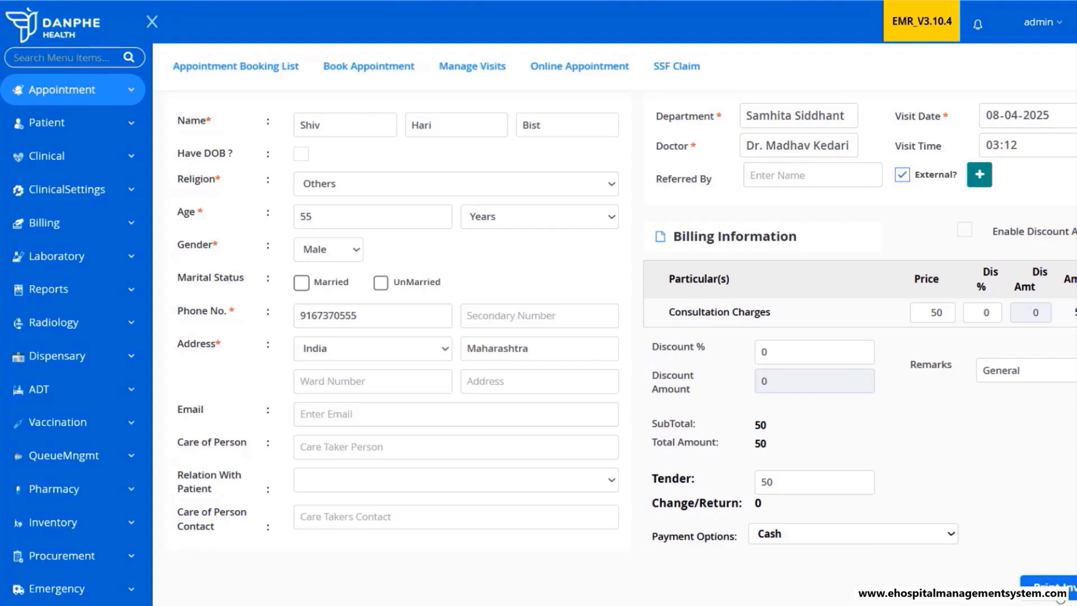
left_click(1059, 595)
- Confirm the invoice print, then ink an arrowhead over the New arrow from Exists to Registration
left_click(535, 337)
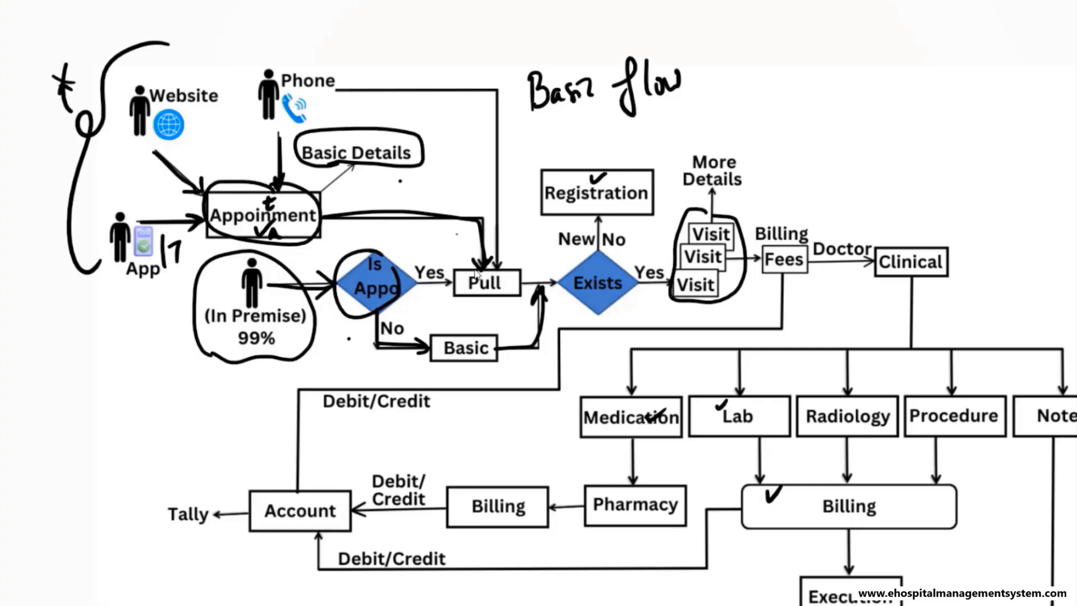
mouse_move(592, 230)
left_mouse_down()
mouse_move(597, 220)
mouse_move(601, 229)
left_mouse_up()
key("alt+Tab")
mouse_move(598, 256)
left_mouse_down()
mouse_move(596, 224)
mouse_move(605, 232)
left_mouse_up()
- Mark the Yes arrow toward Visit, dismiss the duplicate alert, and change the patient's name and phone number
mouse_move(635, 282)
left_mouse_down()
mouse_move(666, 277)
mouse_move(658, 299)
left_mouse_up()
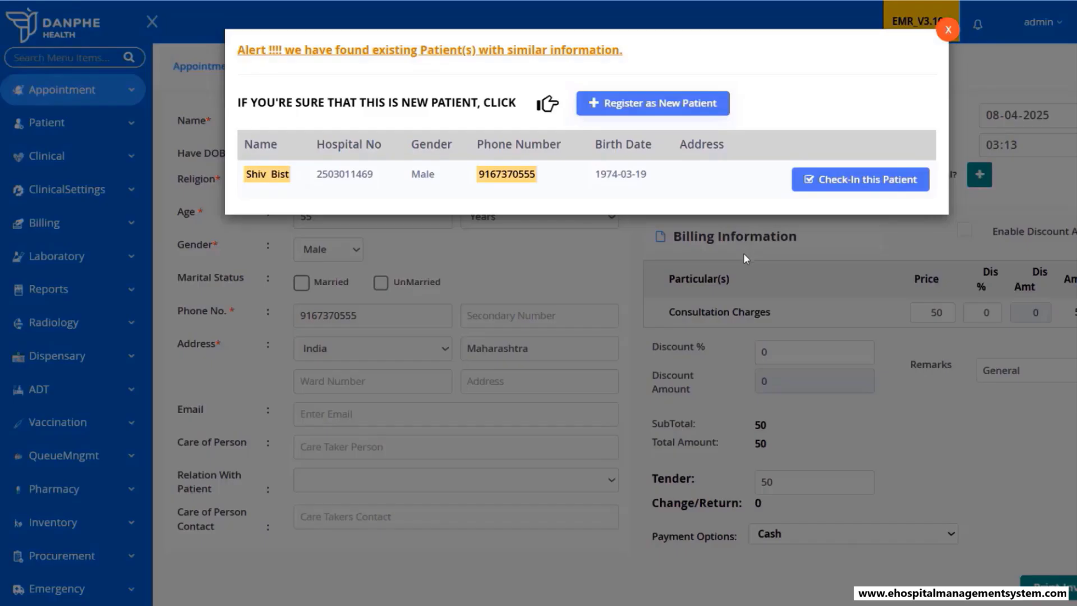
left_click(948, 29)
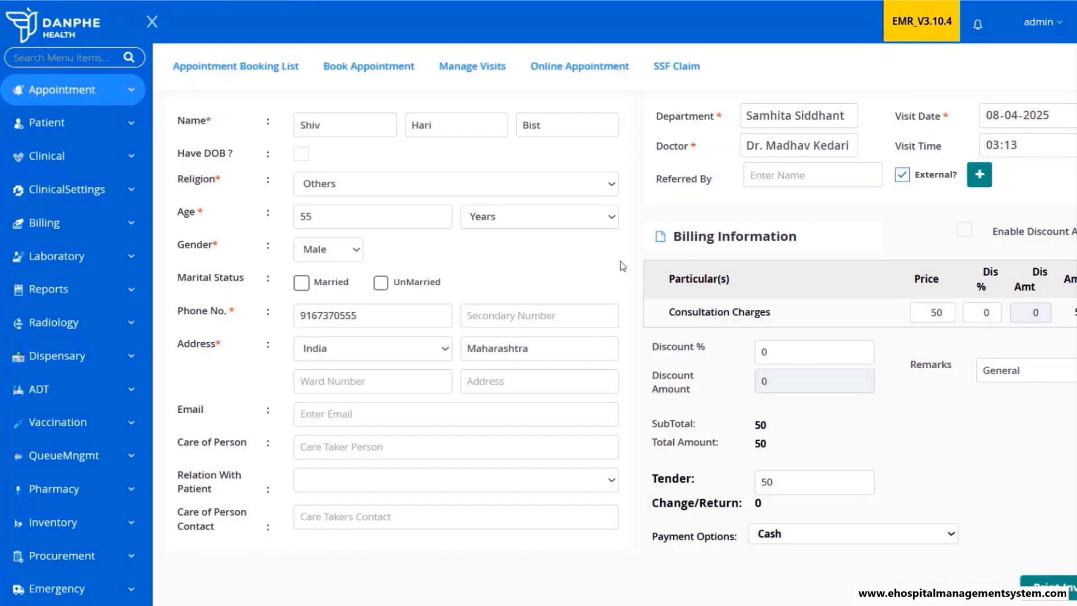
left_click(333, 125)
type("p")
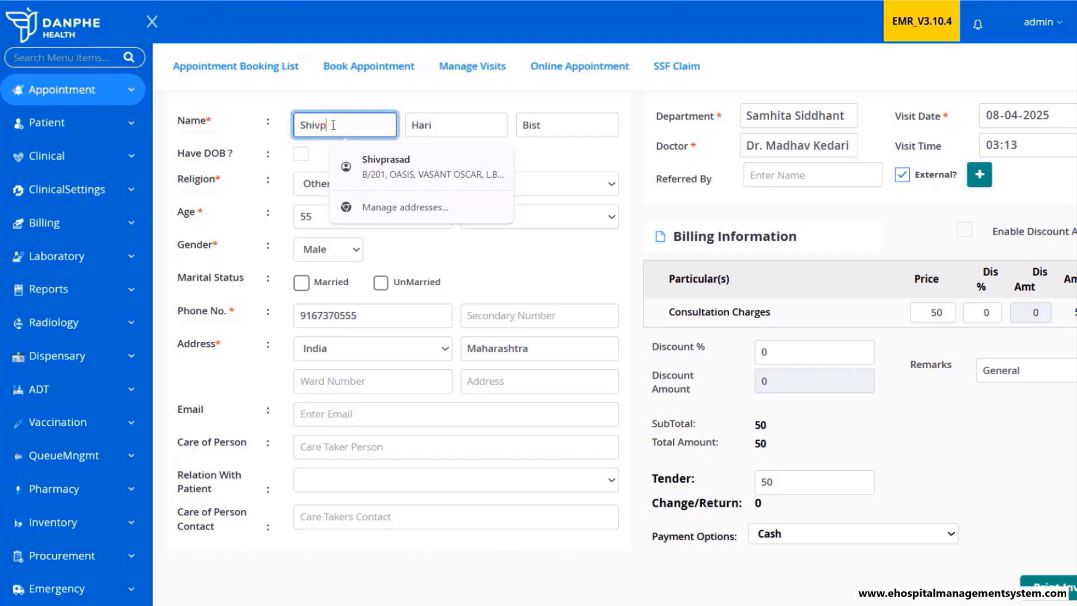
type("rasad")
left_click(571, 124)
type("a")
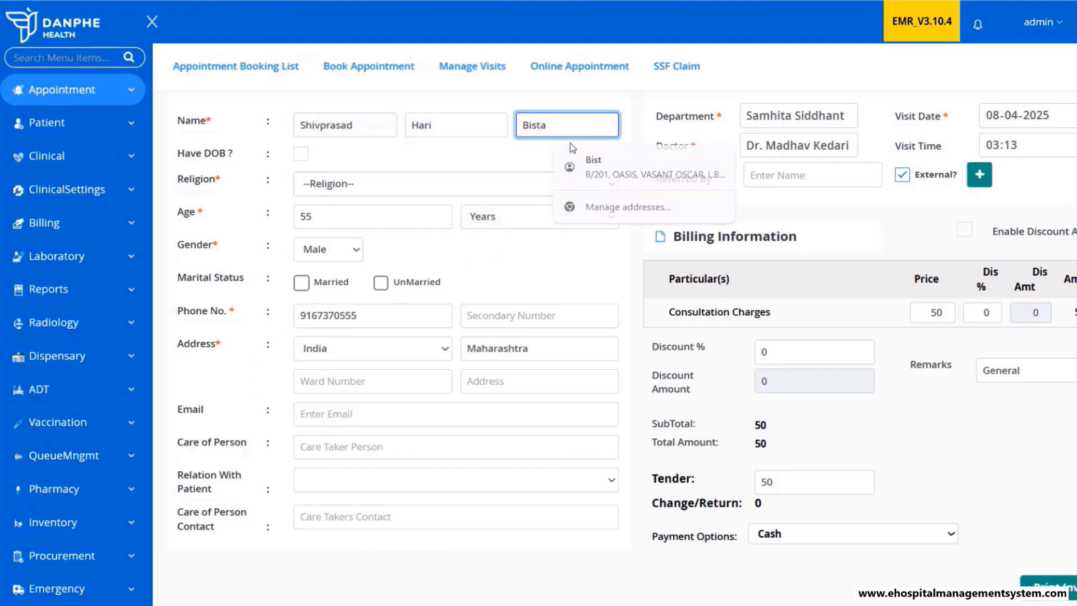
key("Tab")
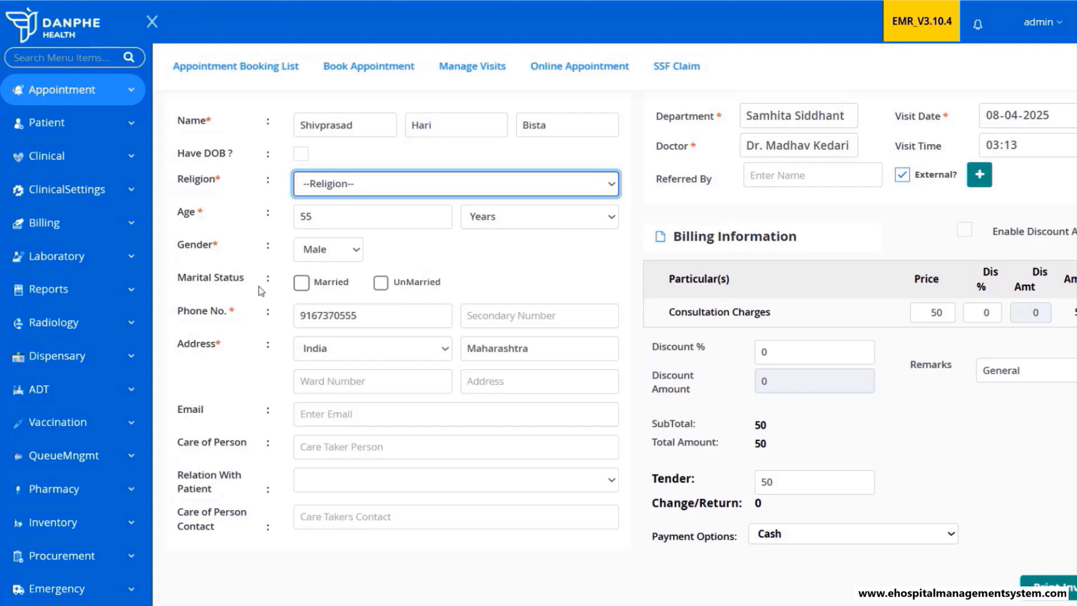
left_click(364, 313)
key("BackSpace")
type("1")
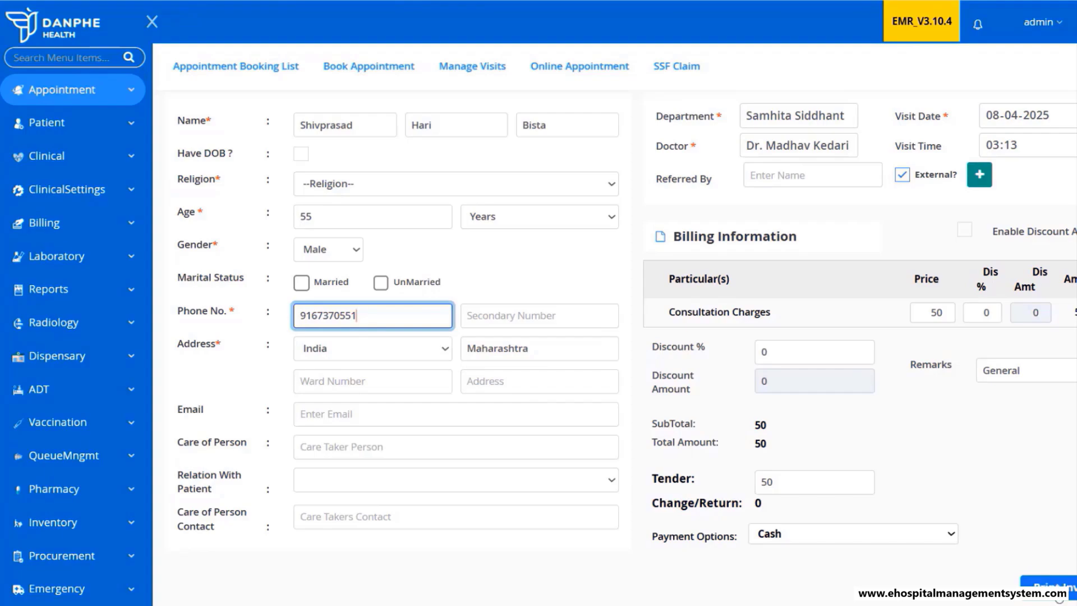
- Set Religion to Others and print the visit invoice, confirming the dialog
left_click(1052, 586)
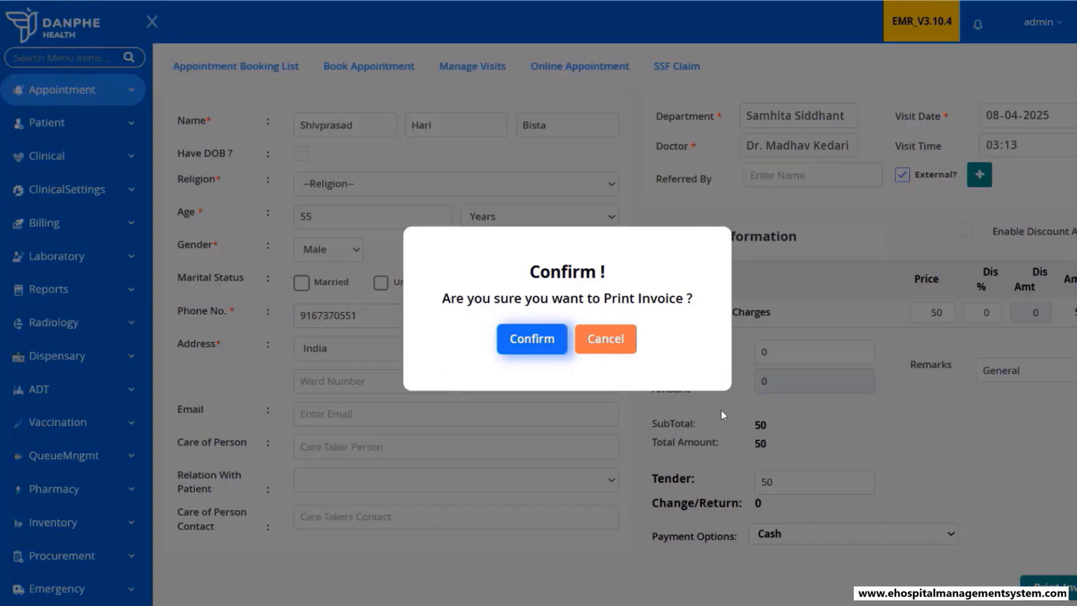
left_click(552, 350)
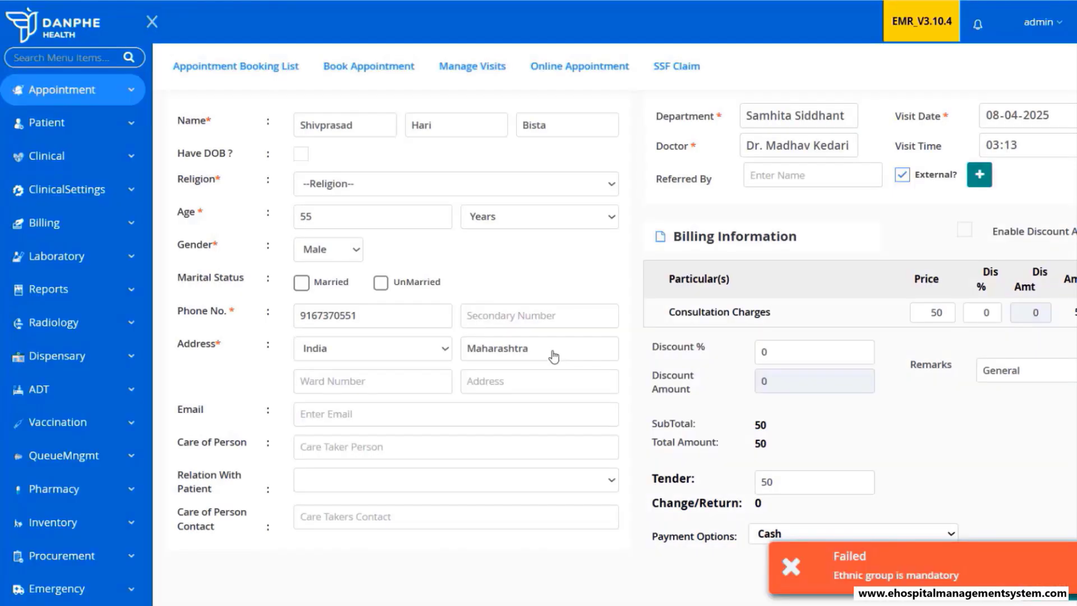
left_click(411, 191)
left_click(372, 224)
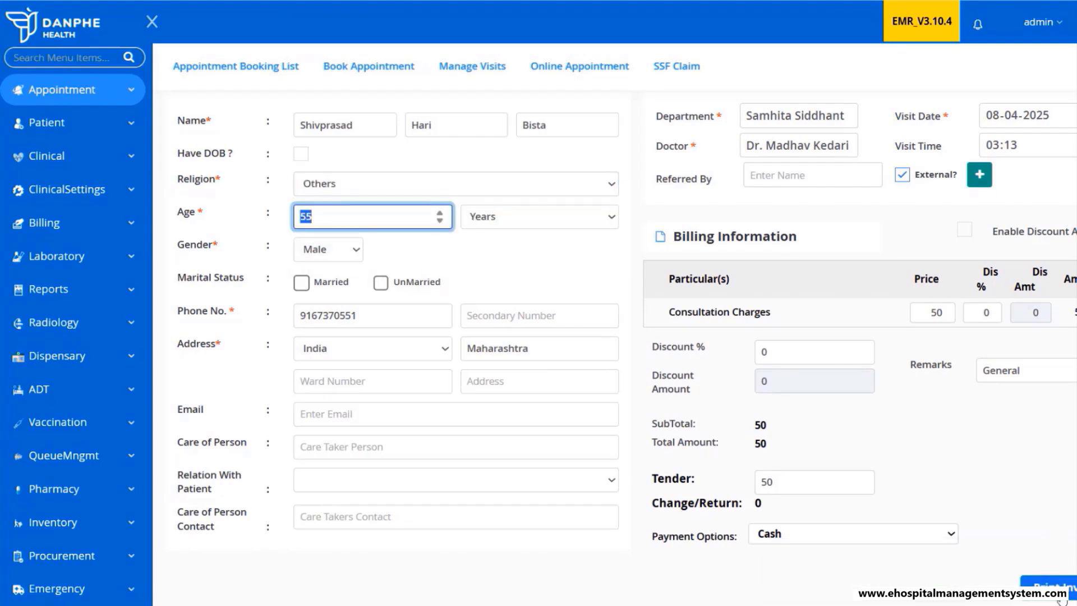
left_click(1063, 580)
left_click(520, 343)
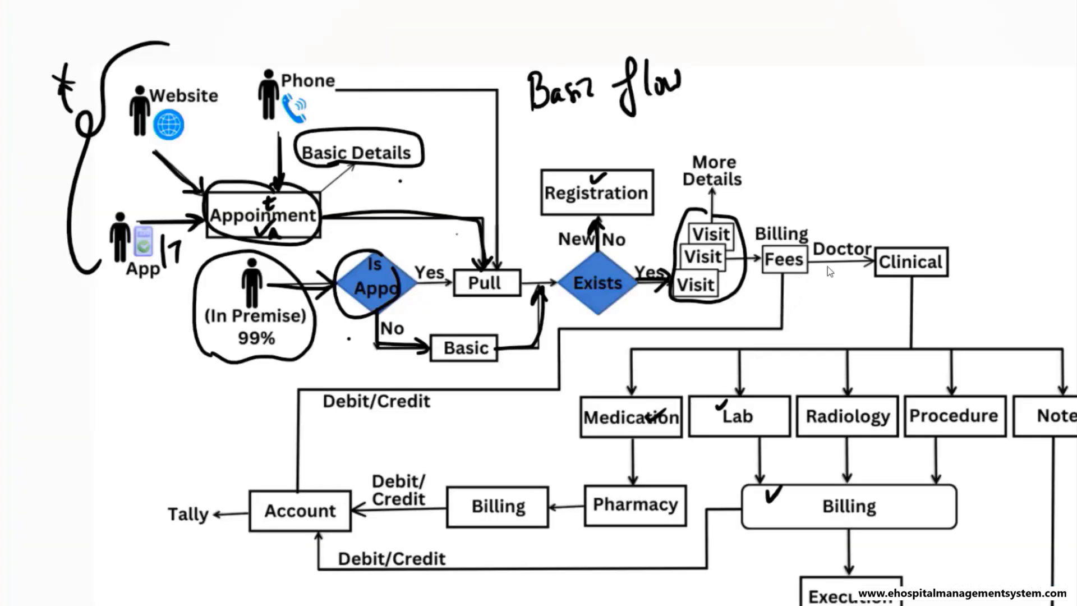
- Annotate the flow diagram with arrows toward Clinical and a circle around Fees
mouse_move(814, 261)
left_mouse_down()
mouse_move(874, 261)
mouse_move(857, 271)
left_mouse_up()
left_click_drag(599, 222, 608, 235)
mouse_move(801, 247)
left_mouse_down()
mouse_move(763, 268)
mouse_move(814, 279)
mouse_move(803, 242)
mouse_move(783, 245)
left_mouse_up()
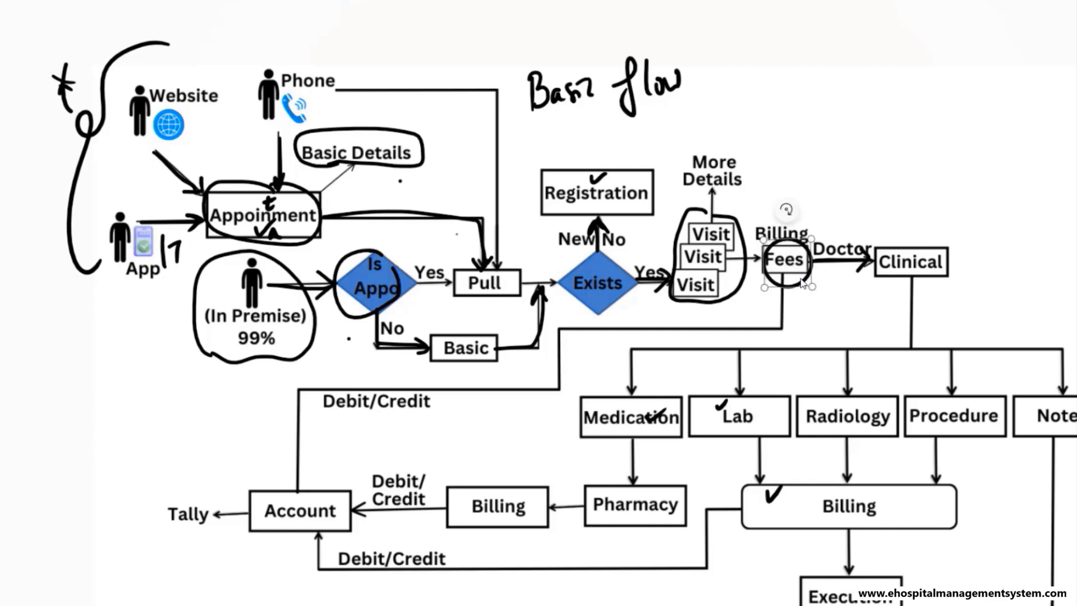
mouse_move(862, 253)
left_mouse_down()
mouse_move(873, 261)
mouse_move(861, 270)
left_mouse_up()
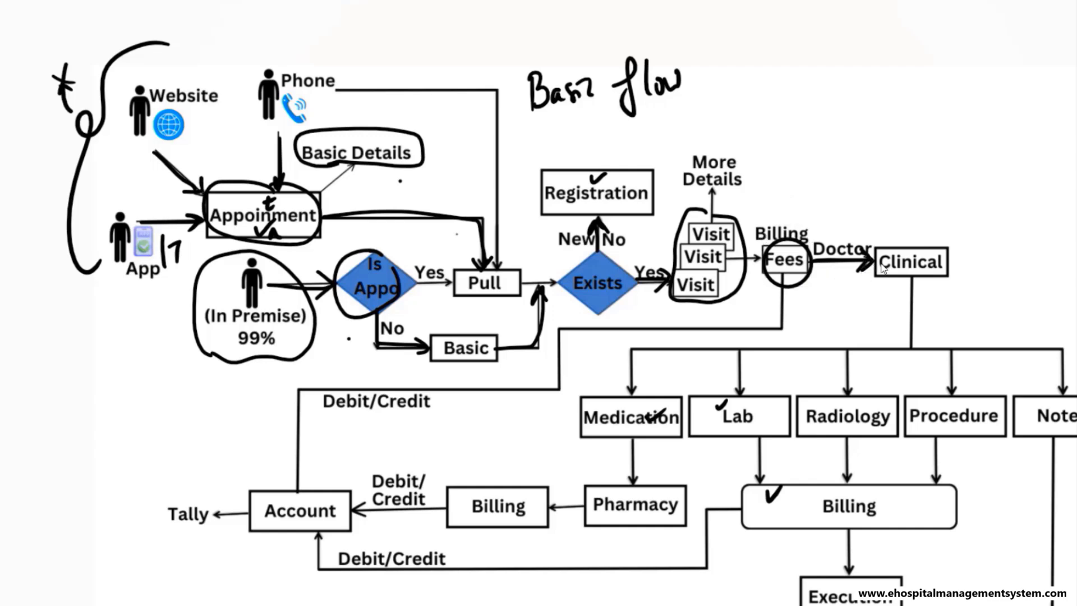
mouse_move(968, 197)
left_mouse_down()
mouse_move(925, 244)
mouse_move(958, 246)
left_mouse_up()
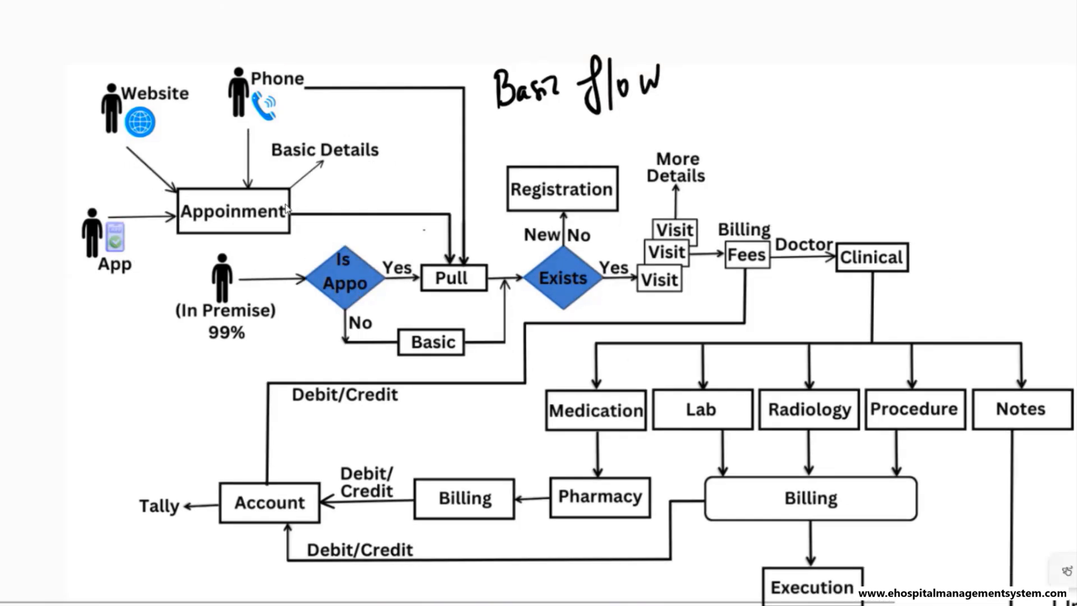
- Tick Appointment and Registration, circle the top Visit box, and box the Clinical step
left_click_drag(269, 201, 298, 191)
left_click_drag(551, 177, 576, 168)
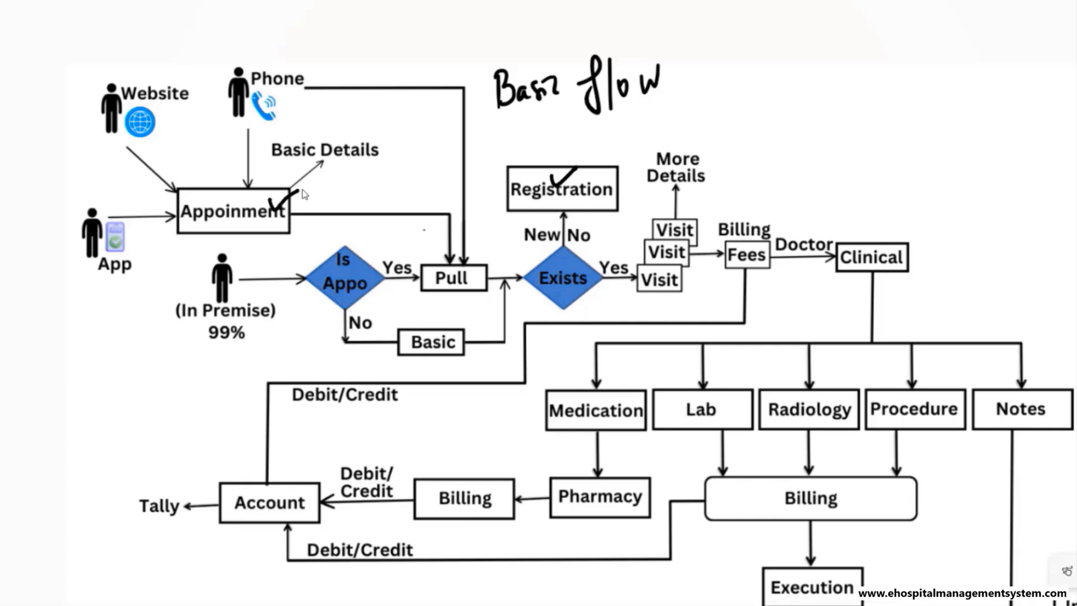
mouse_move(680, 210)
left_mouse_down()
mouse_move(652, 214)
mouse_move(687, 245)
mouse_move(678, 207)
left_mouse_up()
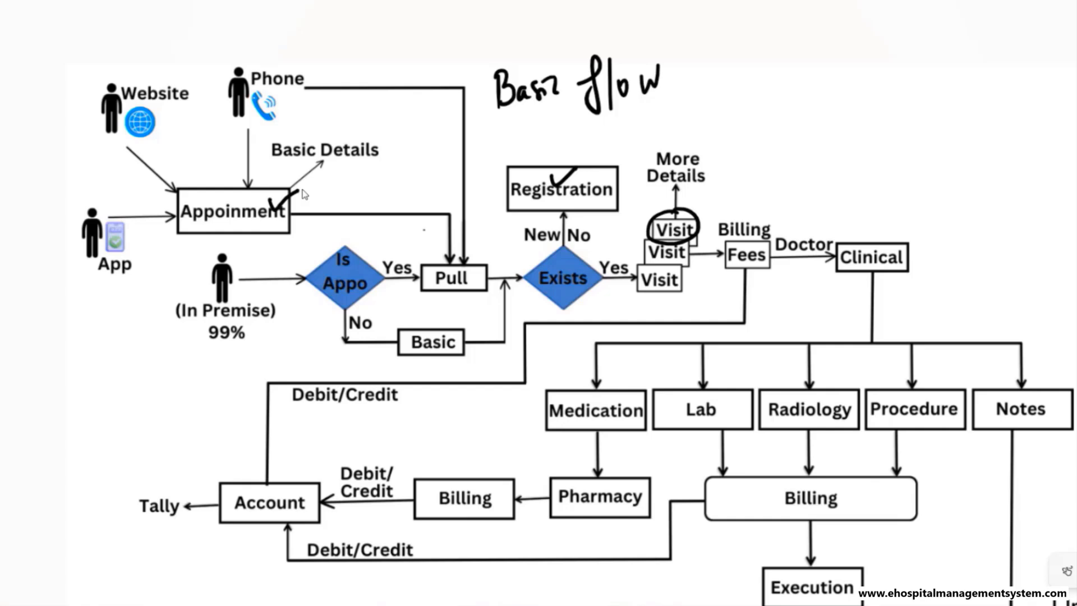
mouse_move(839, 244)
left_mouse_down()
mouse_move(839, 271)
mouse_move(903, 241)
mouse_move(905, 270)
left_mouse_up()
left_click_drag(839, 272, 902, 264)
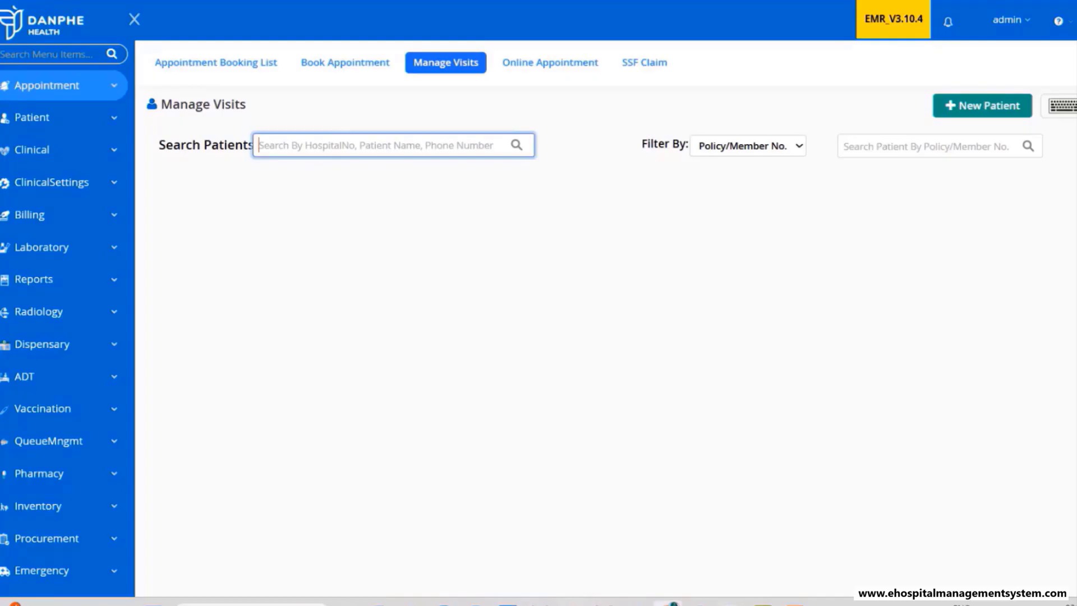
- Show the Clinical out-patient visits list with a widened Patient column, then return to the flow diagram
left_click(41, 156)
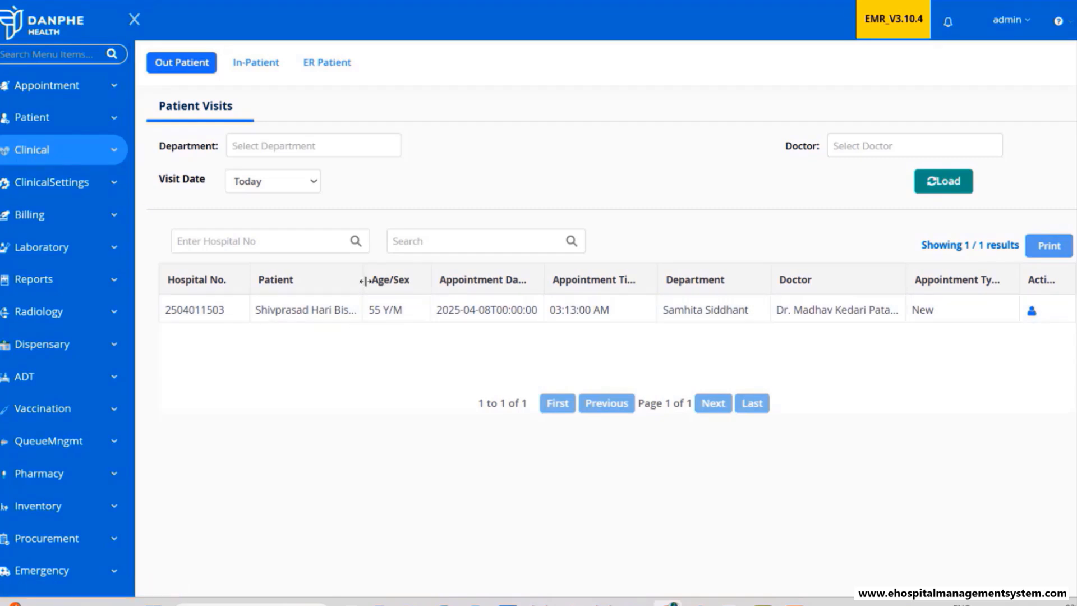
left_click_drag(365, 280, 377, 280)
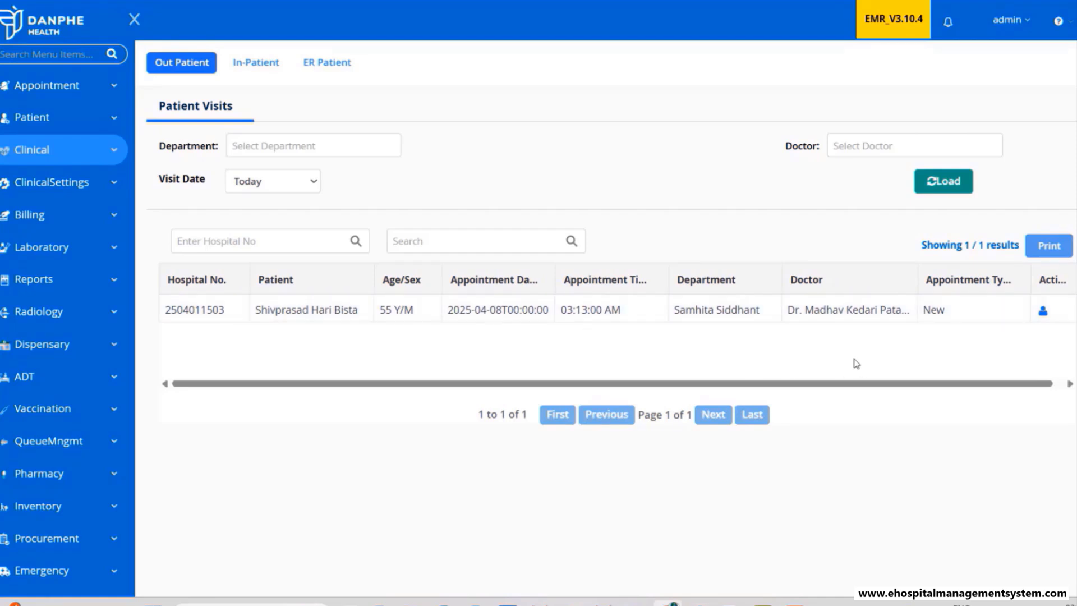
left_click(731, 604)
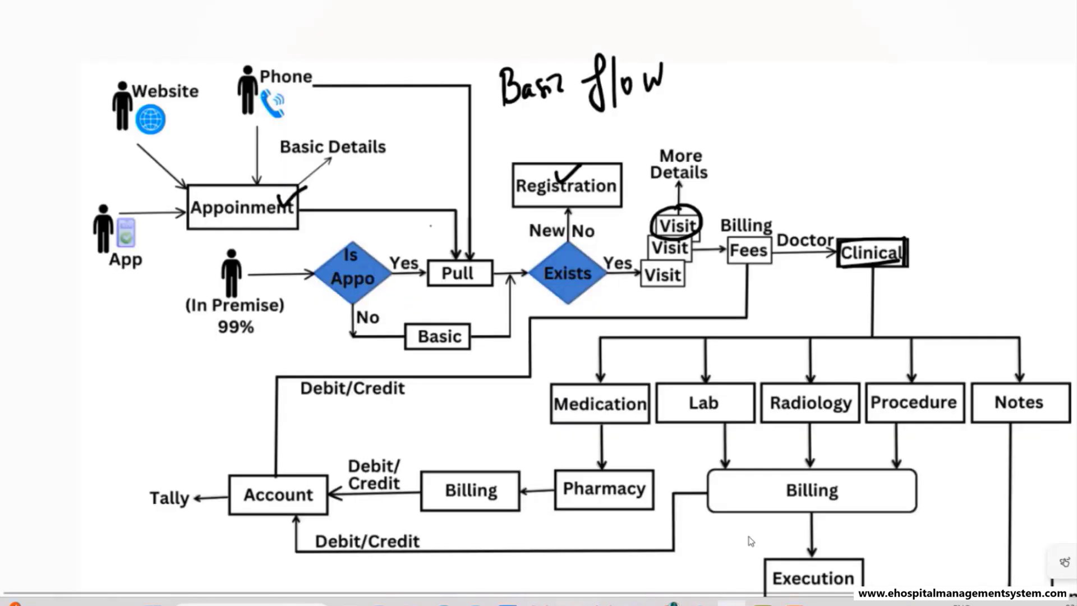
- Tick the Medication, Lab, Radiology and Notes branches on the zoomed-out flow diagram
scroll(845, 351, "down", 2)
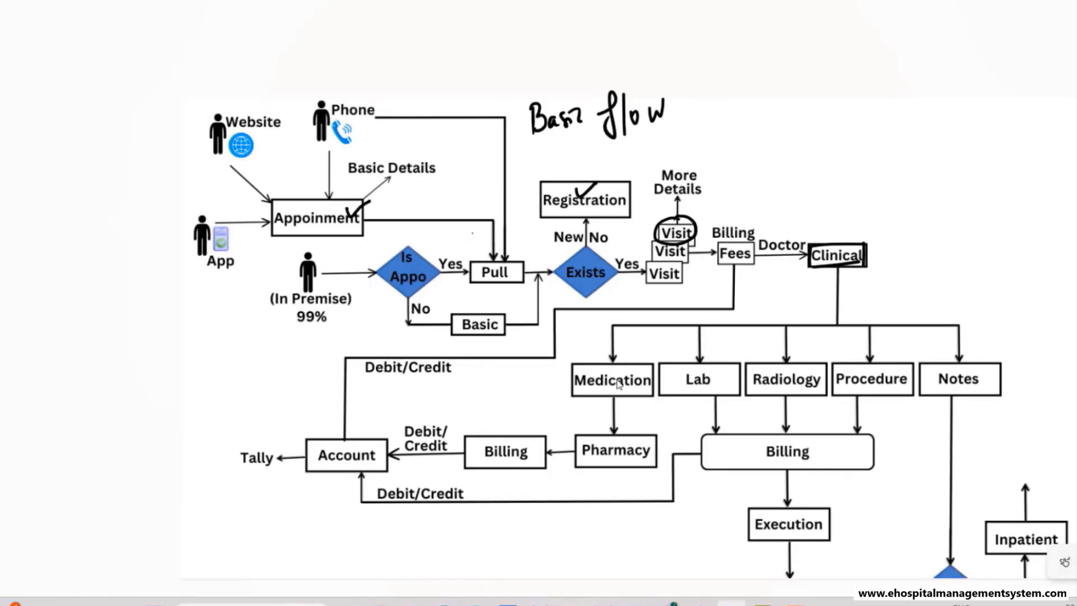
mouse_move(622, 354)
left_mouse_down()
mouse_move(811, 349)
mouse_move(844, 369)
mouse_move(882, 353)
mouse_move(987, 357)
left_mouse_up()
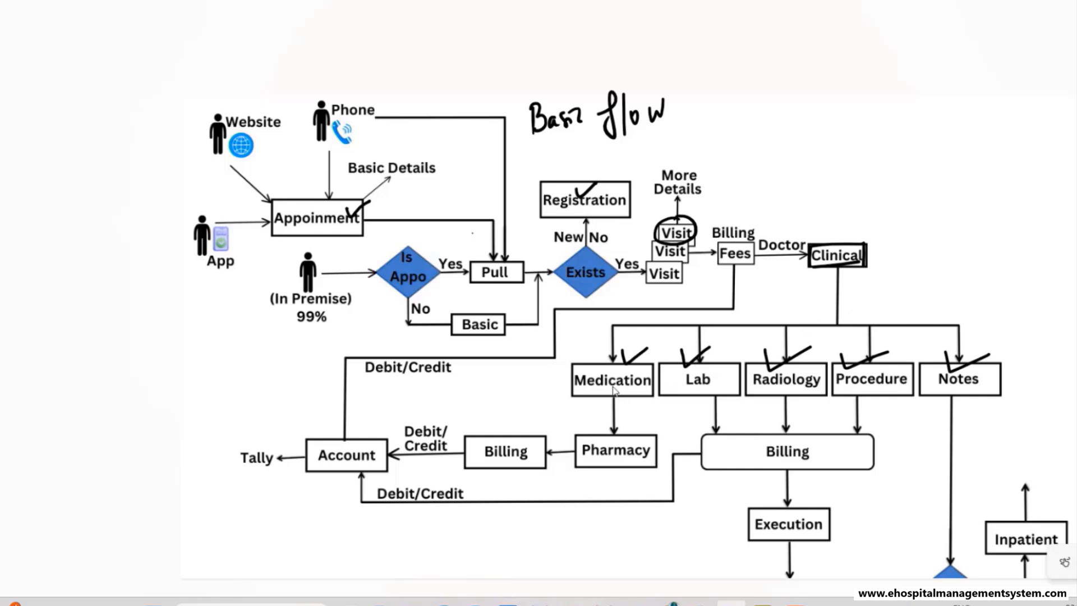
left_click_drag(612, 386, 625, 384)
mouse_move(696, 391)
left_mouse_down()
mouse_move(720, 381)
mouse_move(780, 394)
mouse_move(805, 382)
left_mouse_up()
left_click_drag(949, 387, 966, 392)
- Open the patient's clinical record from the visits list and dismiss the no-data notice
left_click(673, 604)
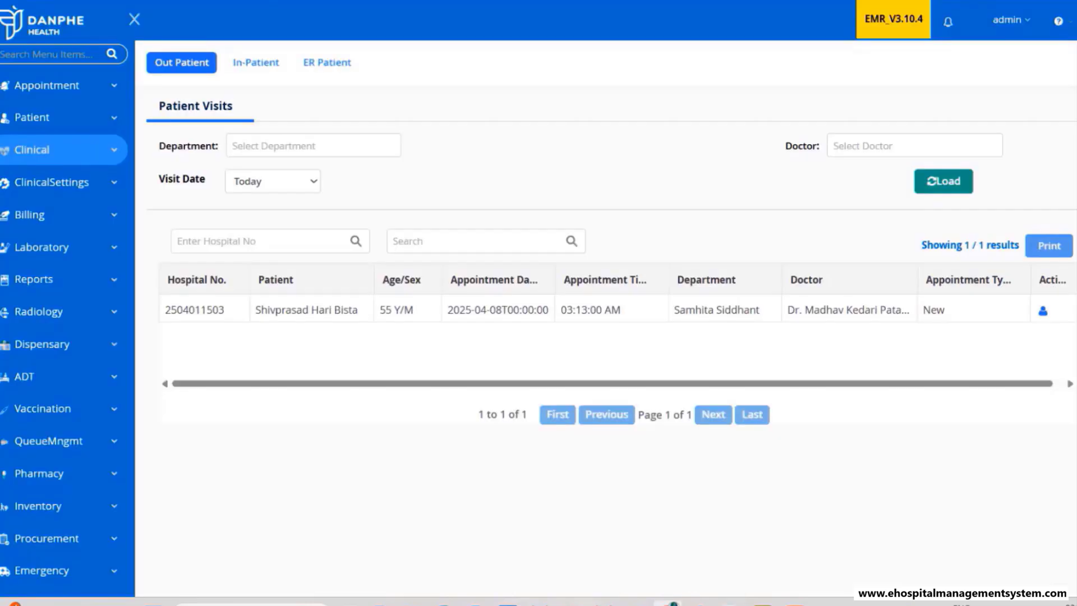
left_click(1043, 312)
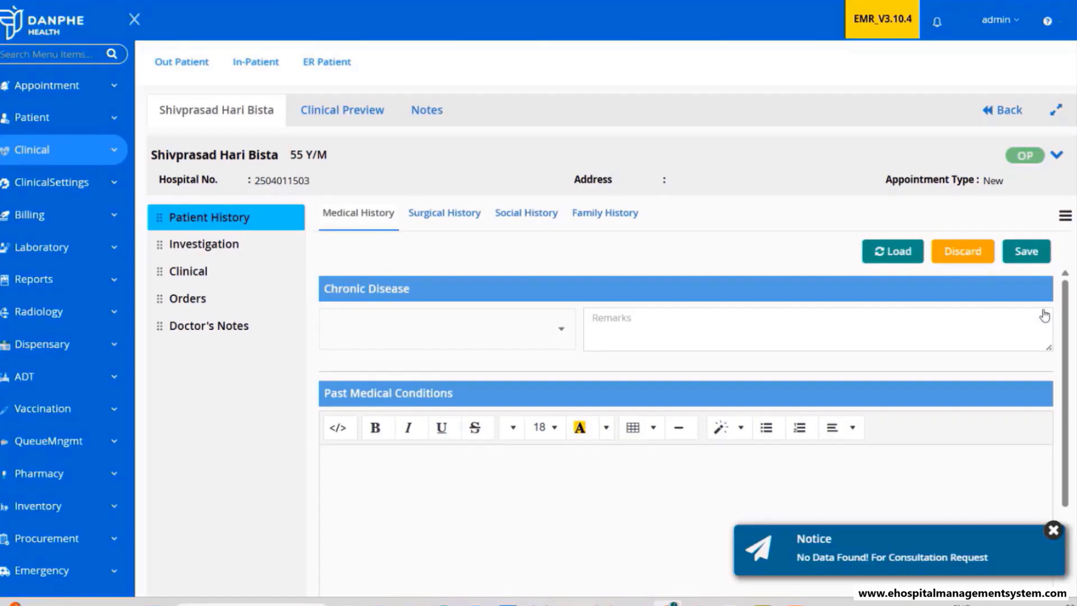
left_click(1052, 530)
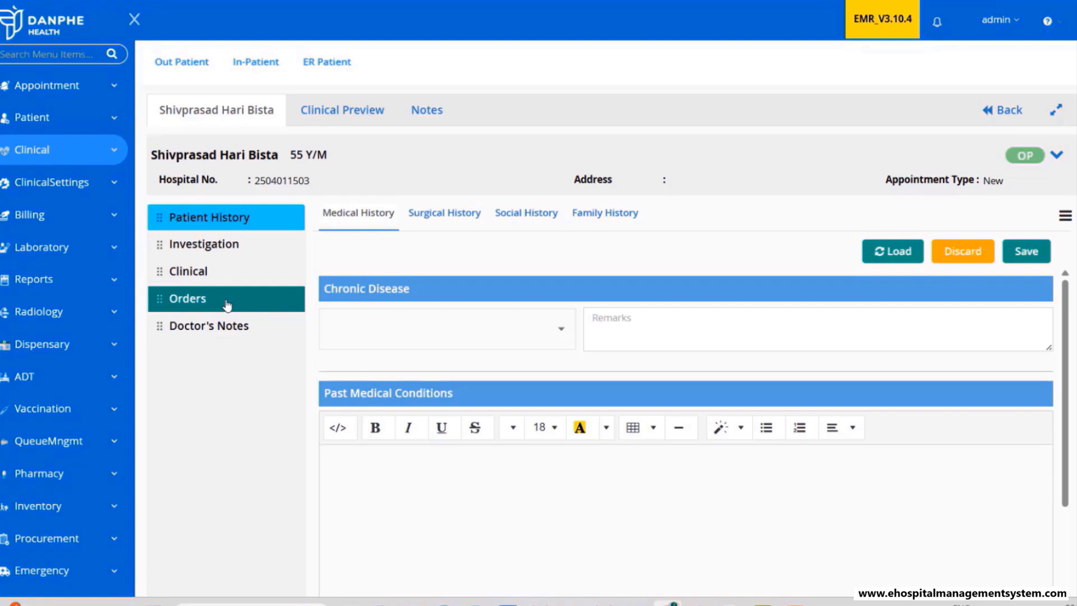
scroll(613, 389, "down", 3)
- Save the bold note 'Some notes on medical conditions' under Past Medical Conditions, then go to Orders
left_click(440, 425)
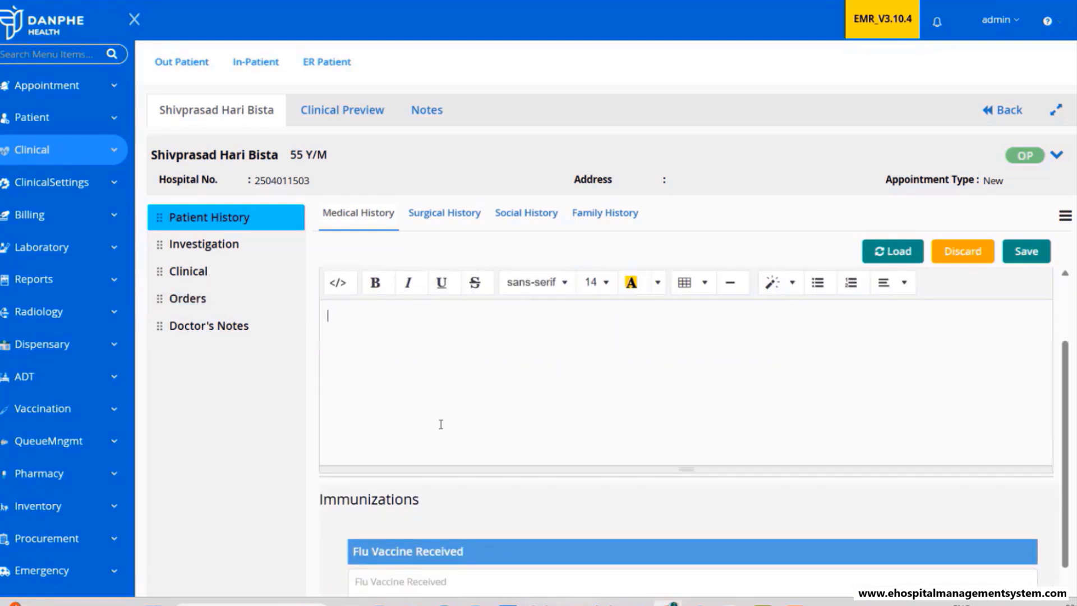
scroll(465, 450, "down", 4)
scroll(466, 455, "up", 5)
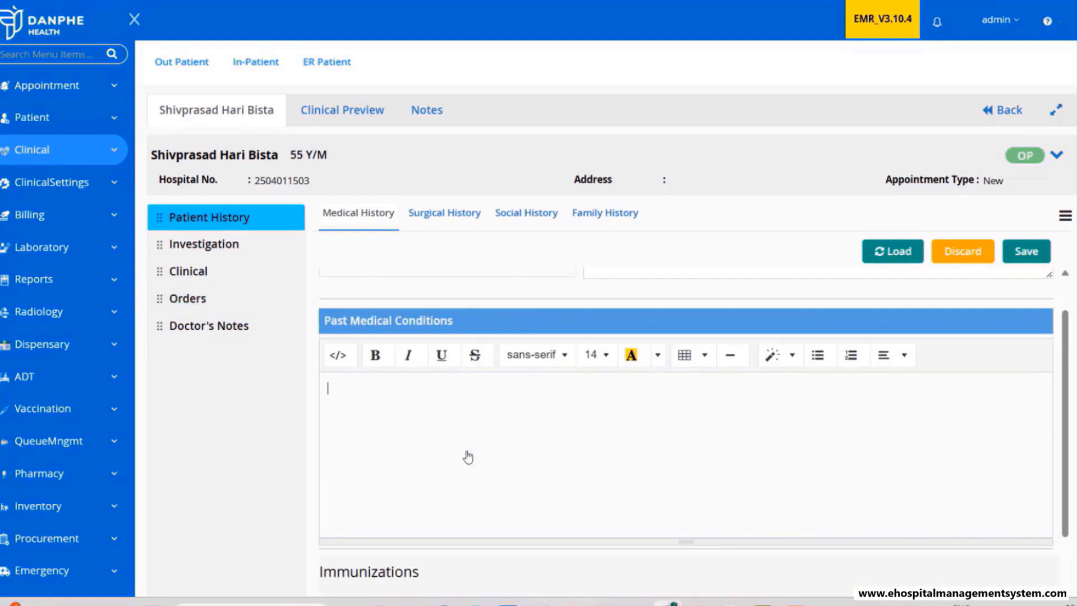
scroll(463, 471, "down", 6)
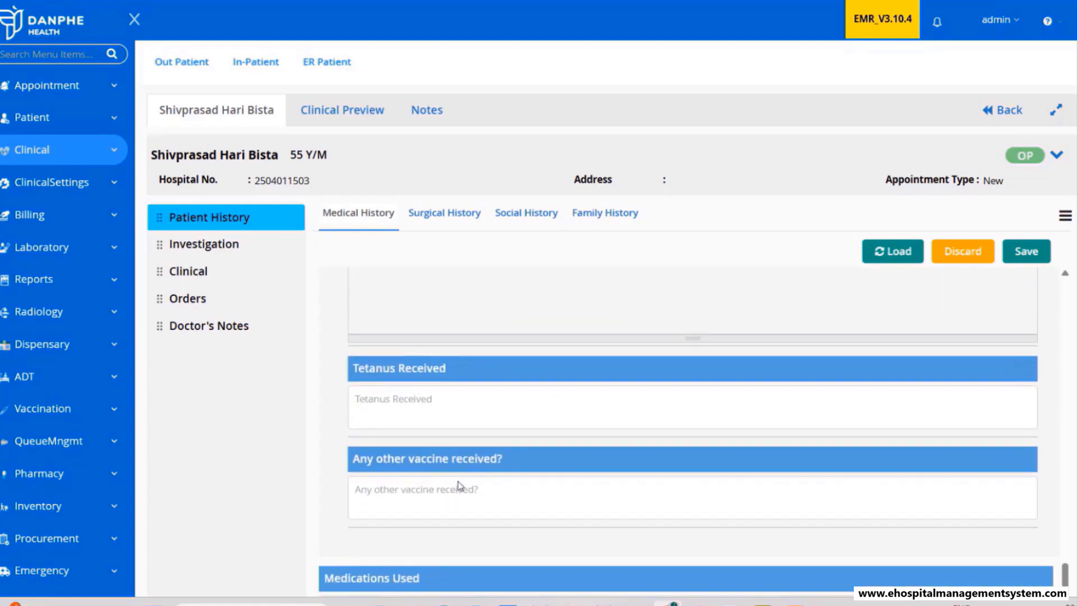
scroll(575, 476, "up", 6)
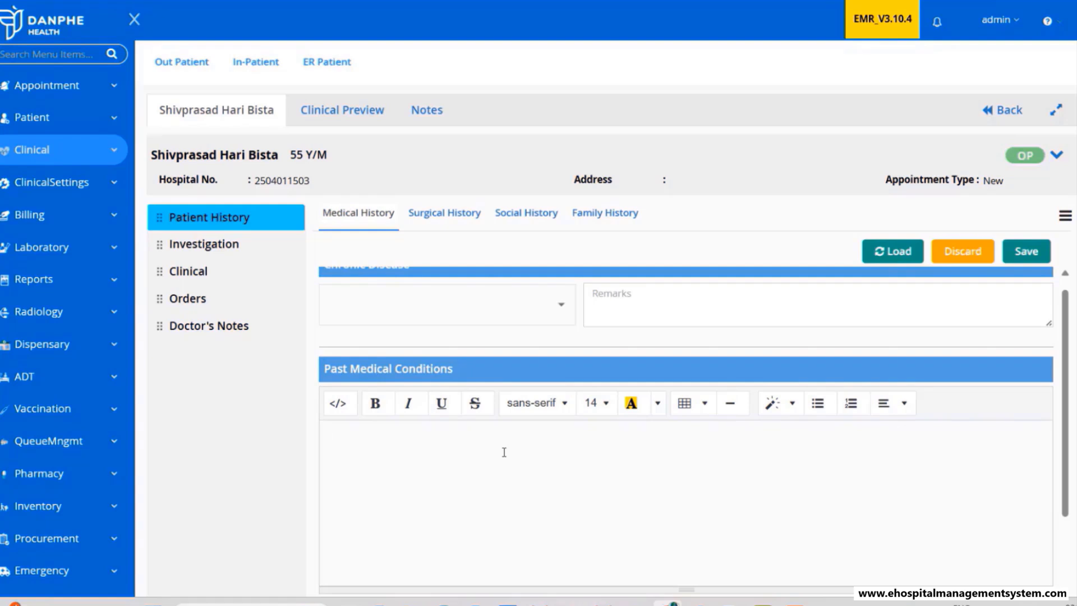
key("ctrl+b")
type("Some notes")
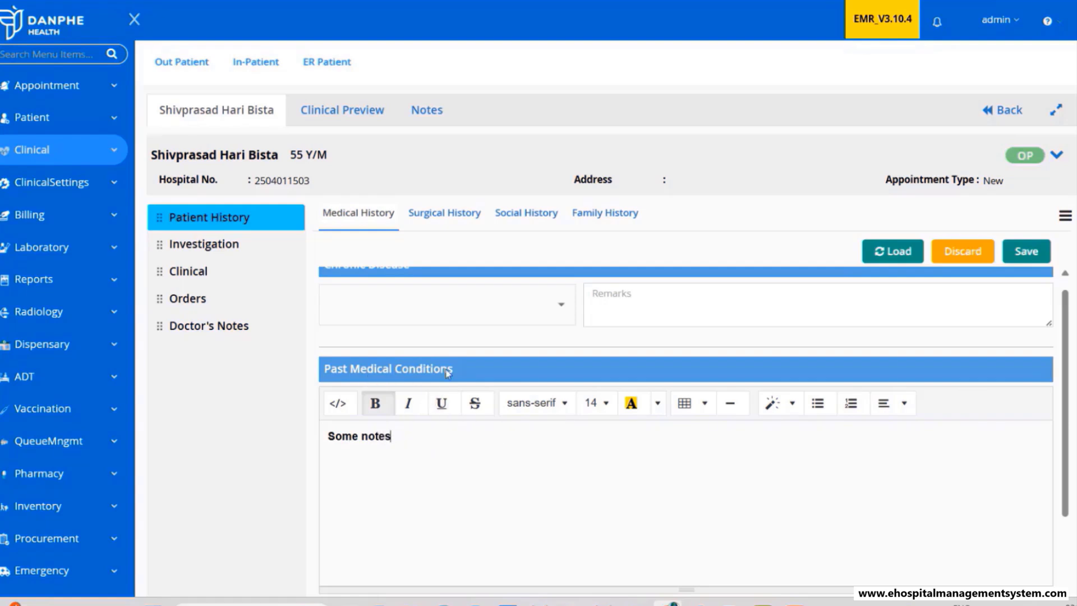
type("on medical cond")
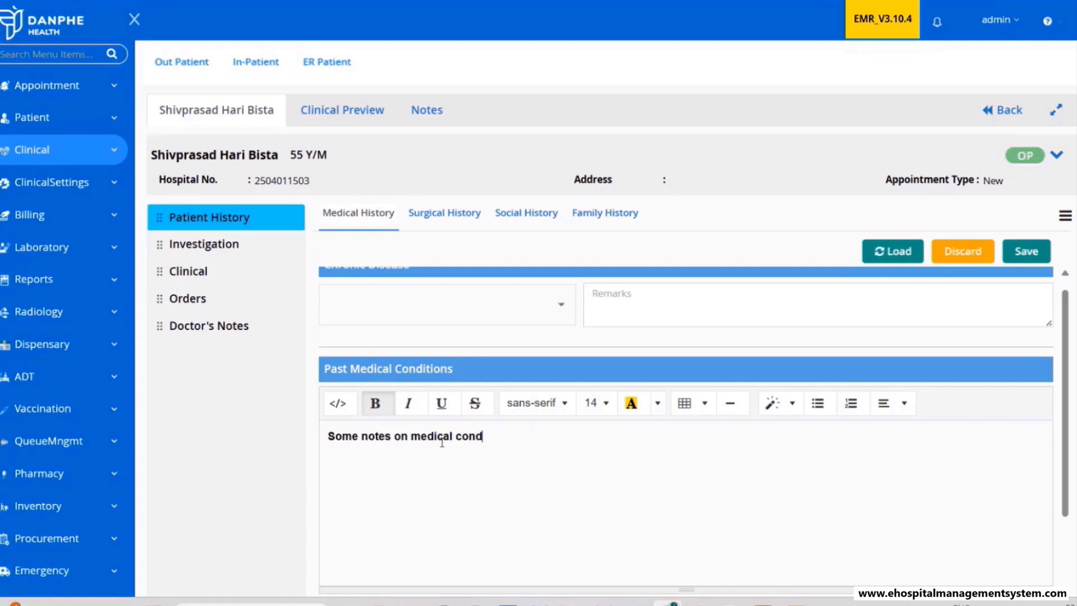
type("itions")
left_click(1030, 255)
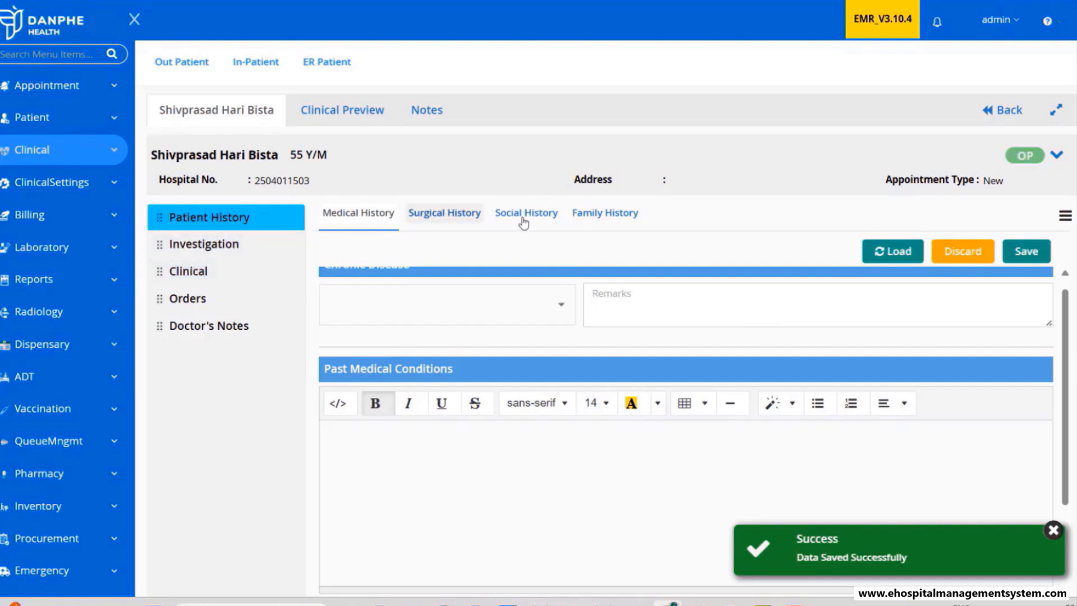
left_click(240, 301)
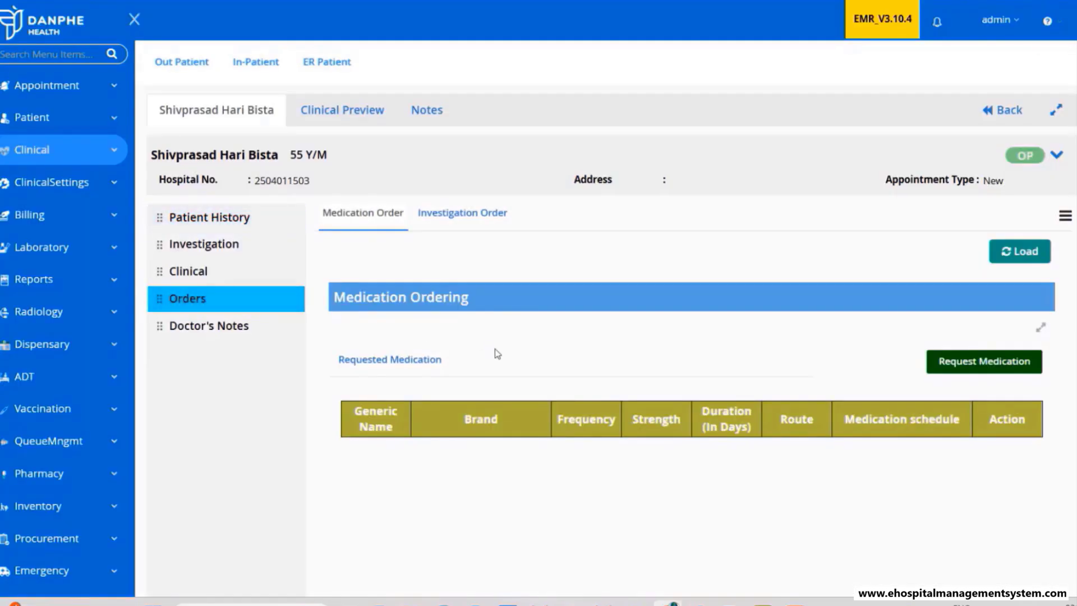
- Circle Medication on the flow diagram and return to the empty Medication Ordering page
key("alt+Tab")
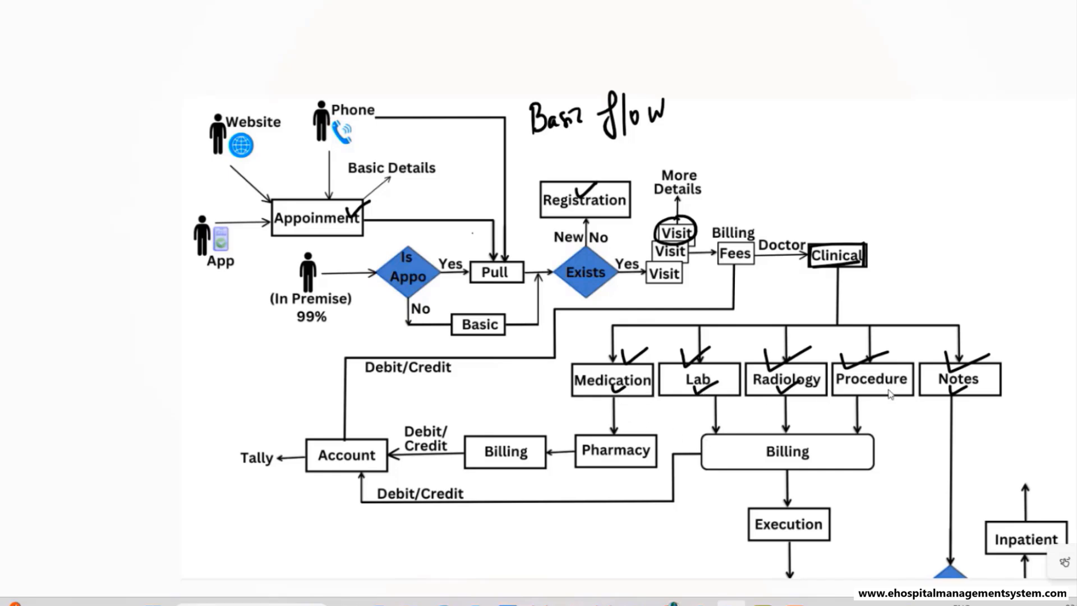
key("alt+Tab")
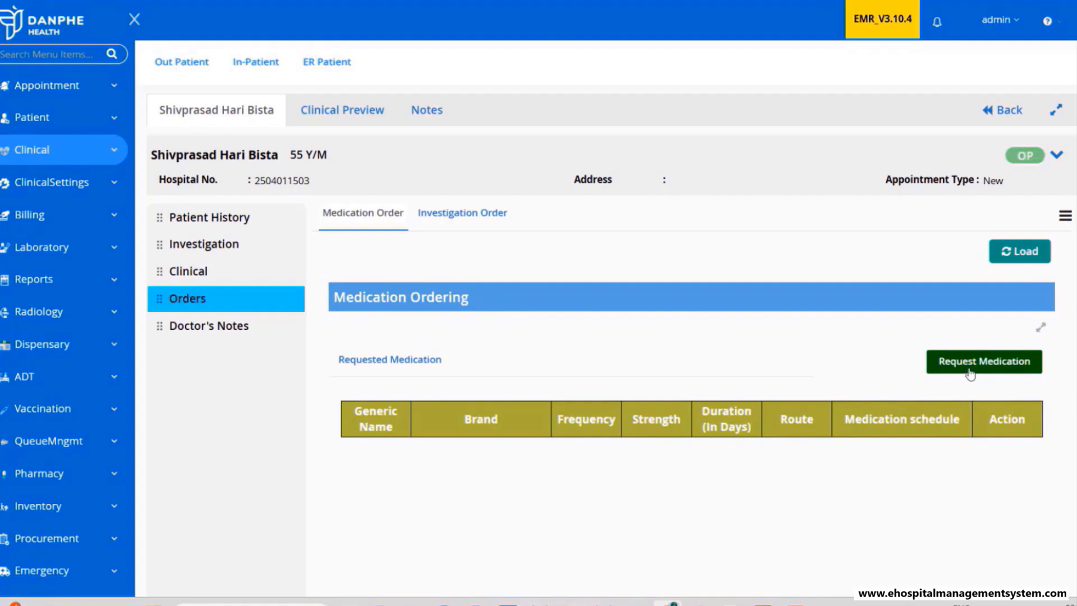
key("alt+Tab")
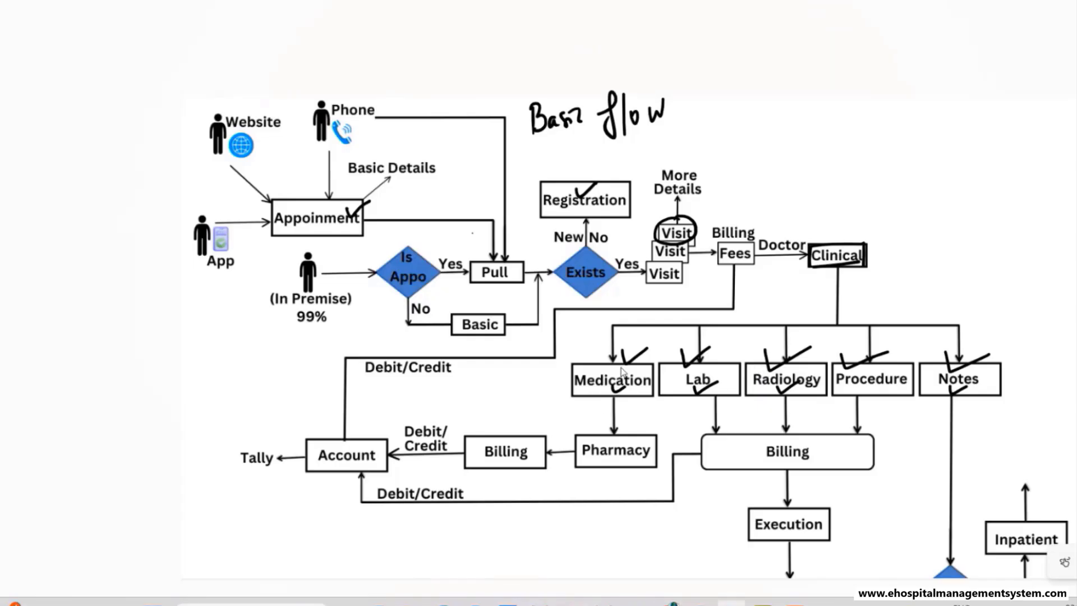
mouse_move(631, 365)
left_mouse_down()
mouse_move(577, 362)
mouse_move(650, 401)
mouse_move(586, 359)
left_mouse_up()
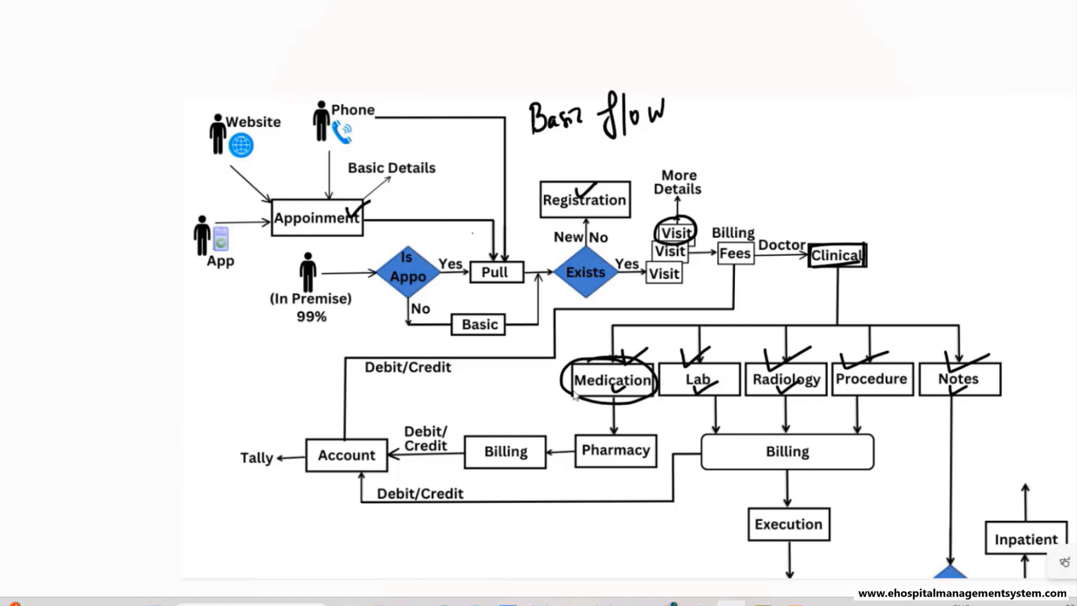
key("alt+Tab")
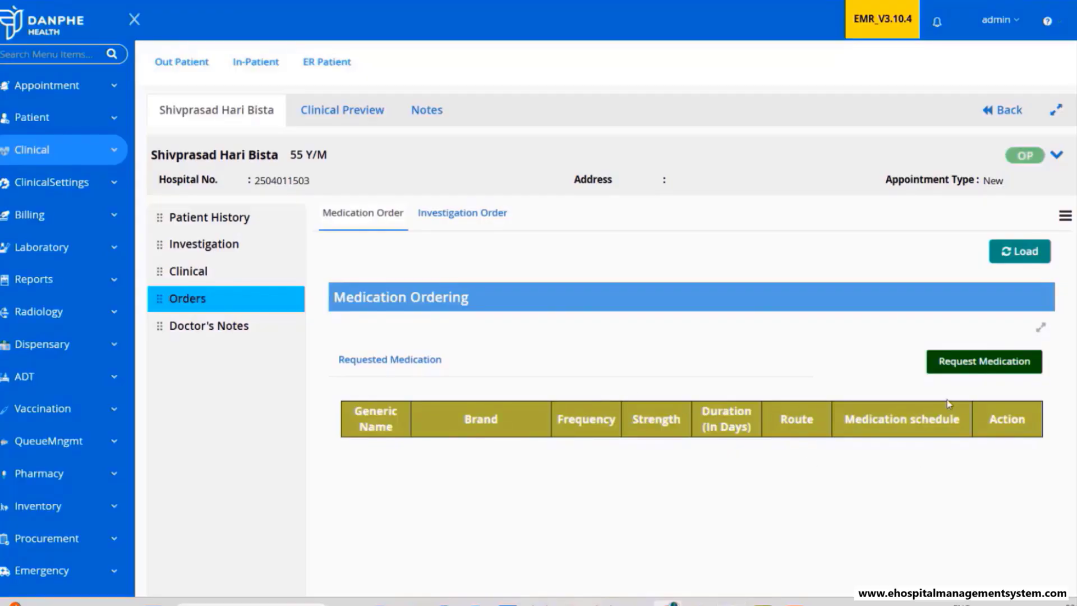
- Add 1 CC at strength 1, by mouth, three times daily before meals, for 2 days
left_click(959, 365)
left_click(254, 139)
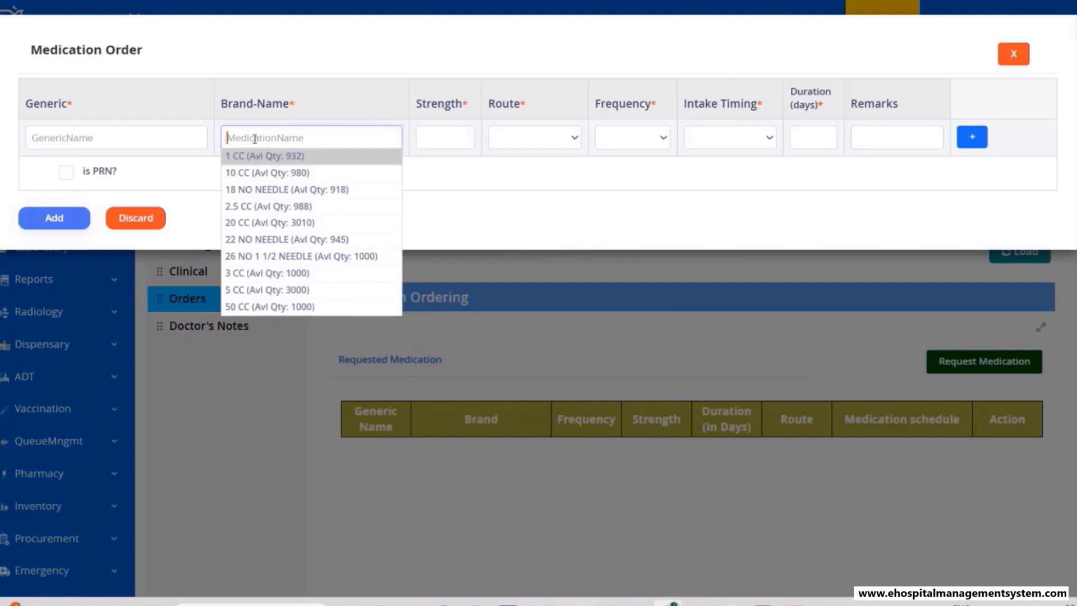
left_click(256, 158)
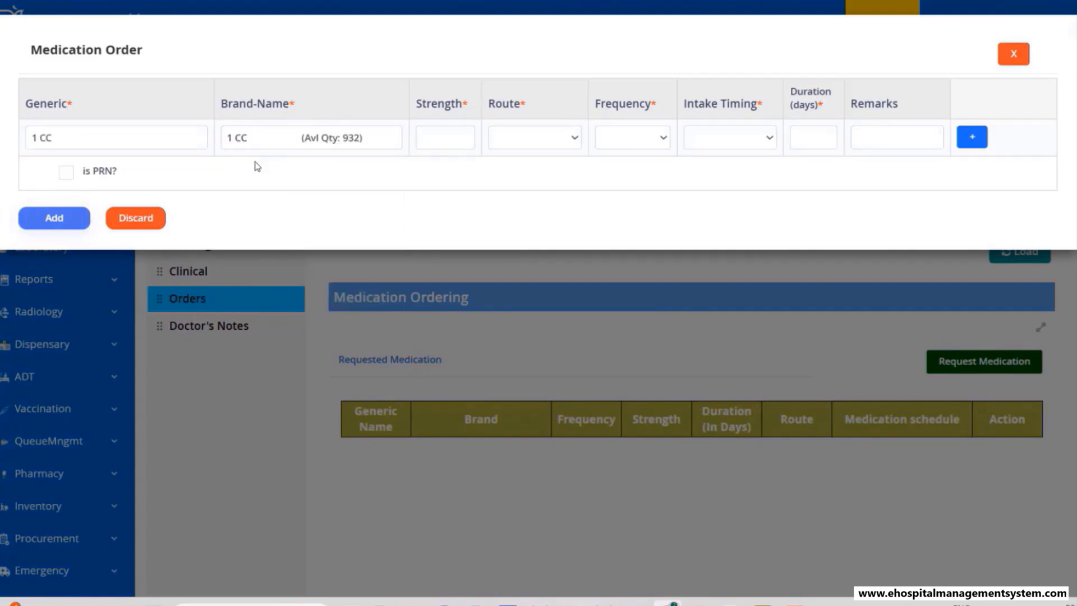
left_click(449, 142)
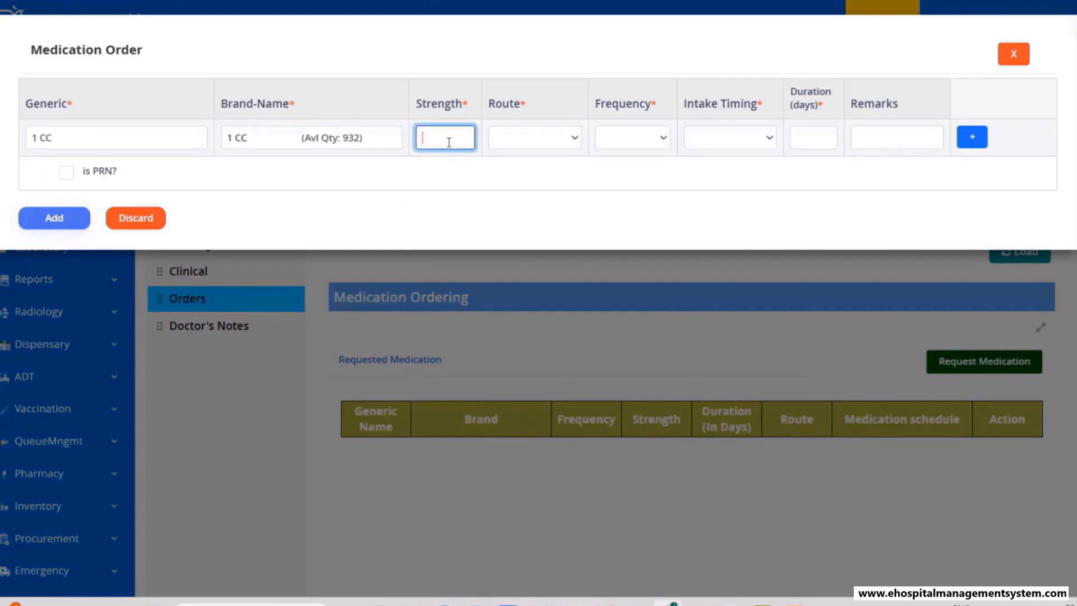
left_click(507, 142)
left_click(512, 159)
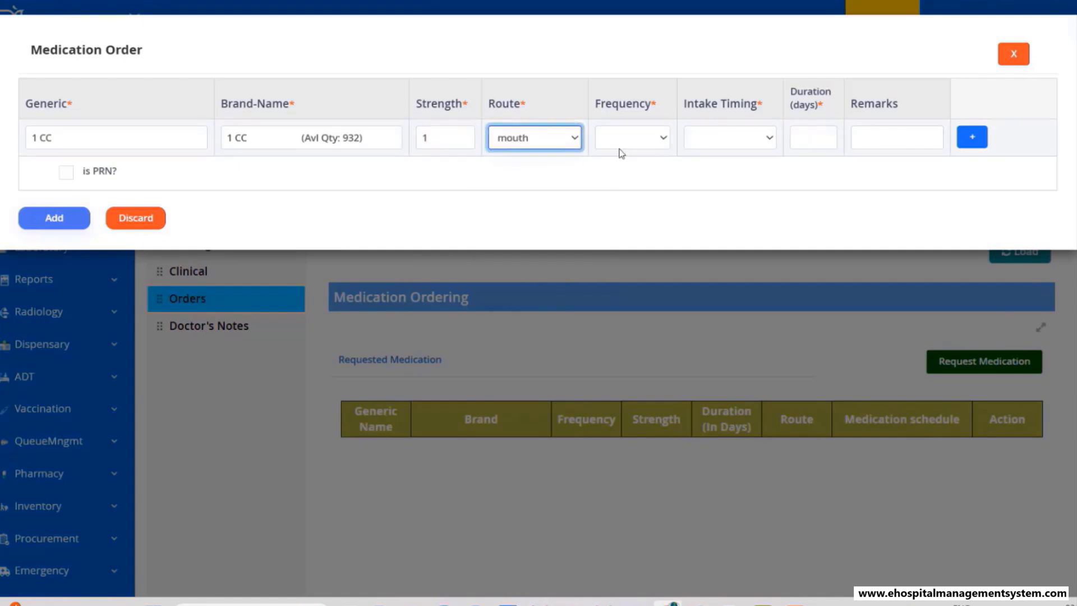
left_click(623, 145)
left_click(621, 162)
left_click(729, 137)
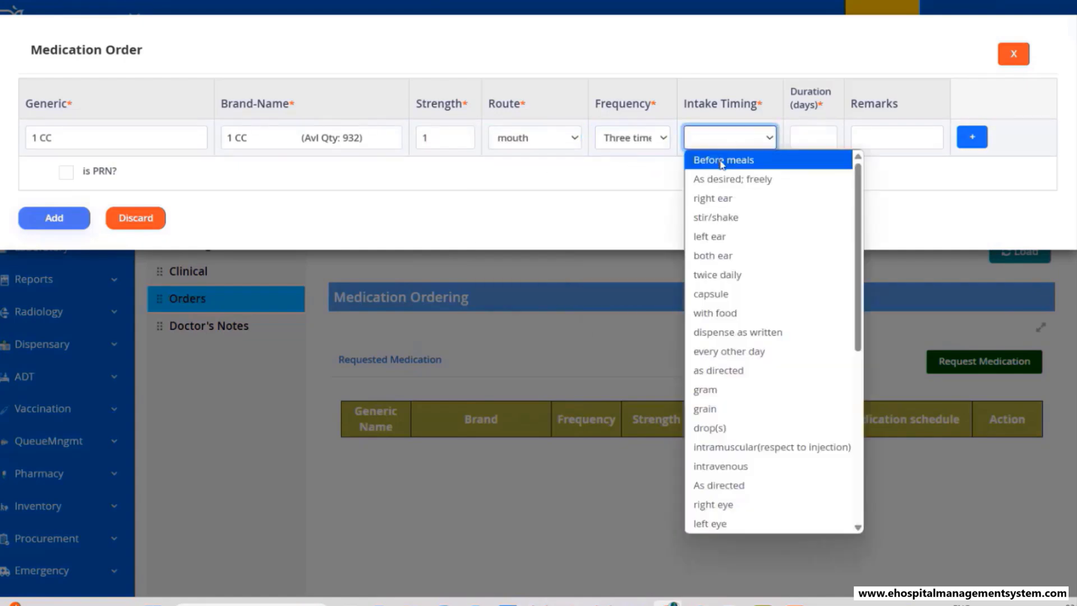
left_click(729, 161)
left_click(816, 136)
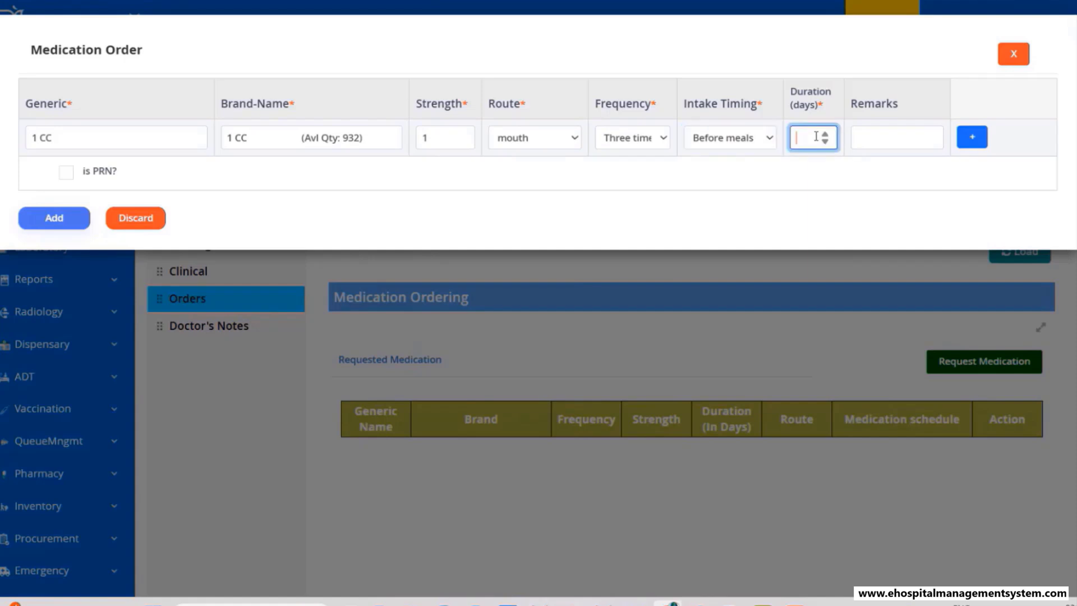
type("2")
left_click(972, 137)
- Add DOLO 650 TAB at strength 1, by mouth, three times daily before meals, for 2 days
left_click(266, 135)
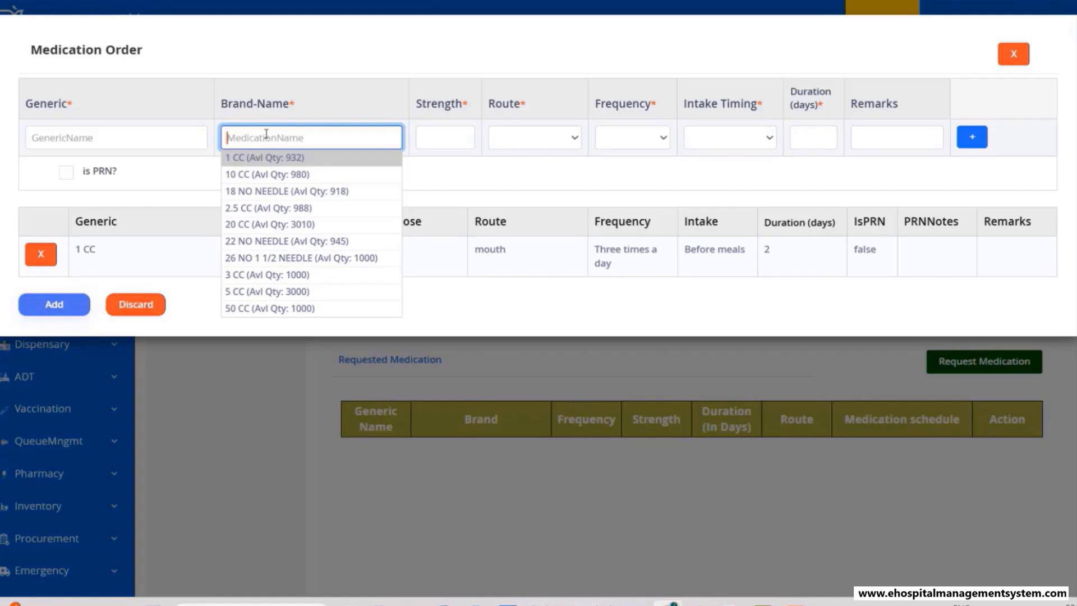
type("dolo")
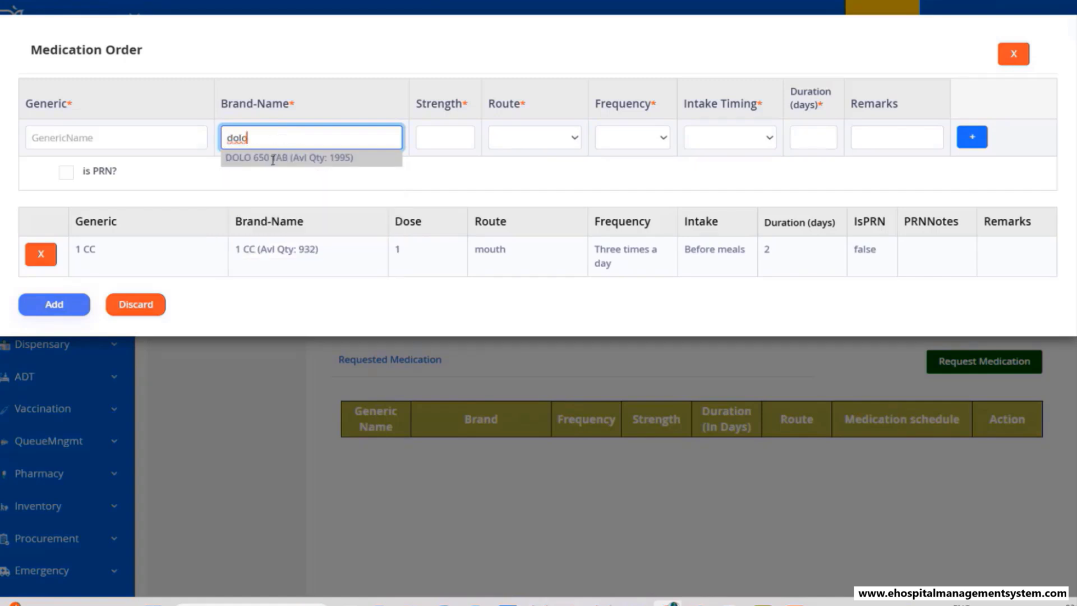
left_click(273, 158)
left_click(423, 145)
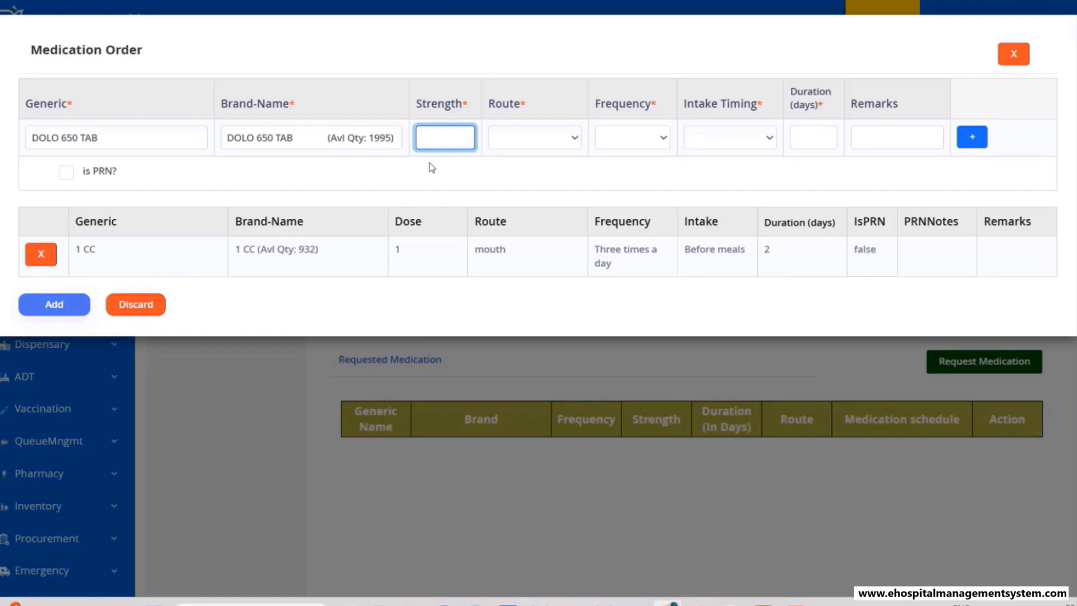
type("1")
key("Tab")
left_click(543, 147)
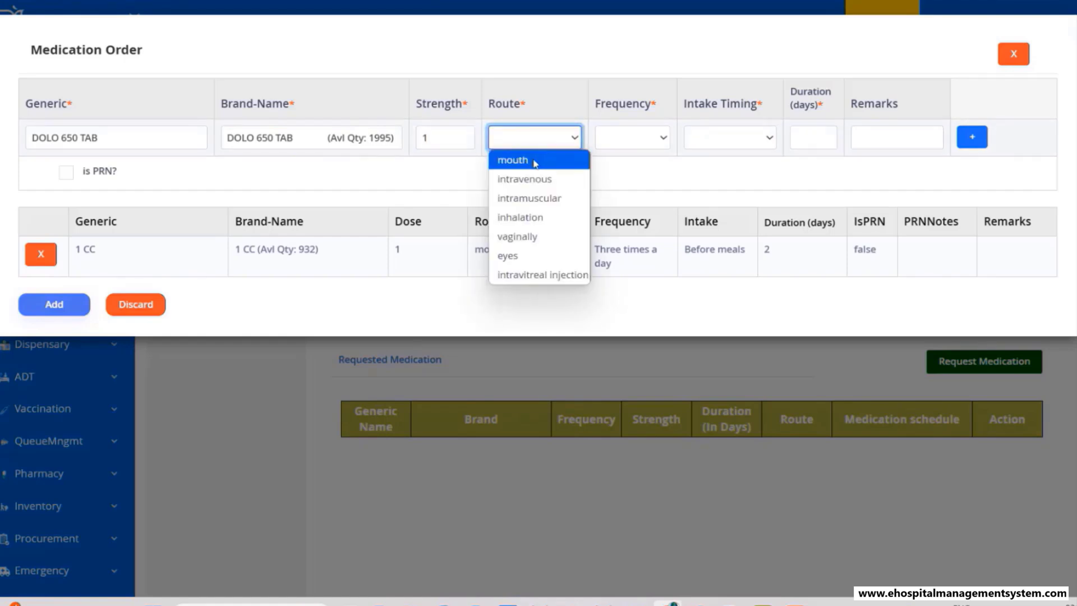
left_click(534, 159)
left_click(637, 144)
left_click(634, 160)
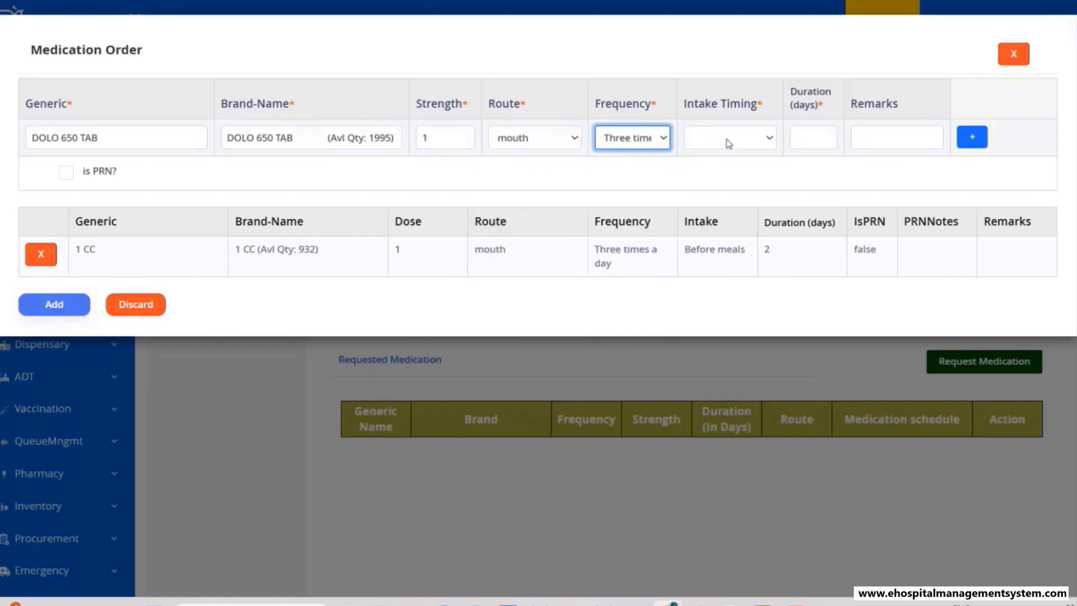
left_click(731, 143)
left_click(723, 161)
left_click(803, 141)
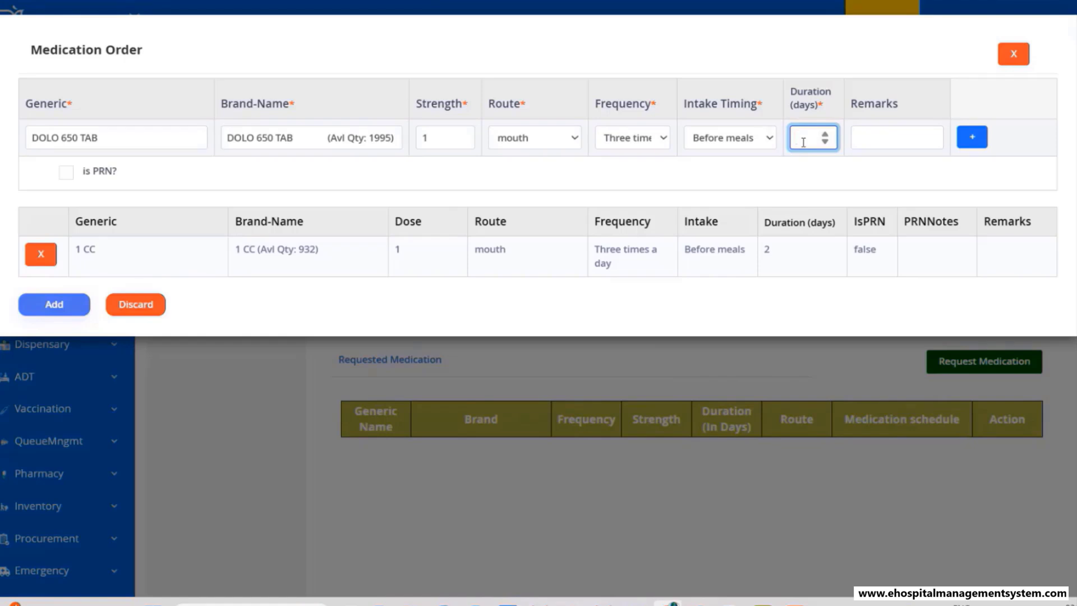
type("2")
left_click(970, 138)
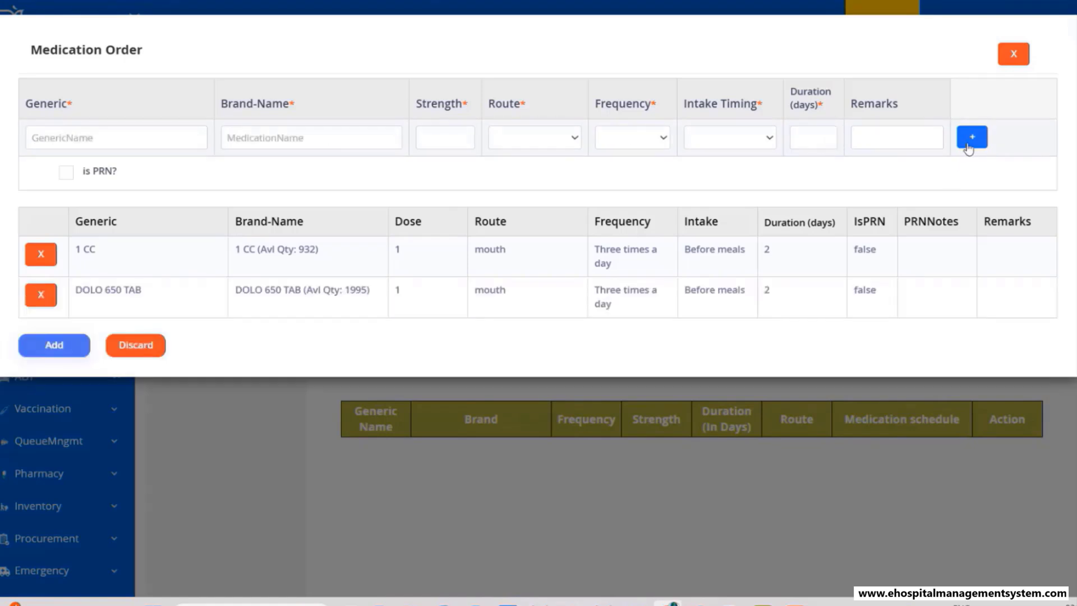
- Save the 1 CC and DOLO 650 TAB order, tick Medication on the chart, then open a new Lab request
left_click(55, 345)
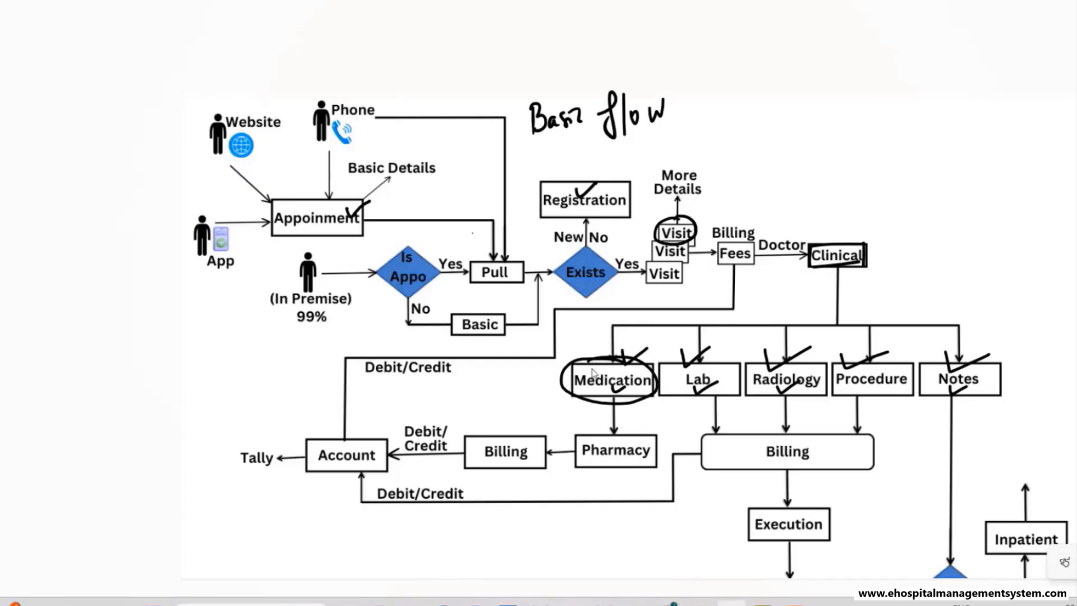
left_click_drag(611, 388, 644, 380)
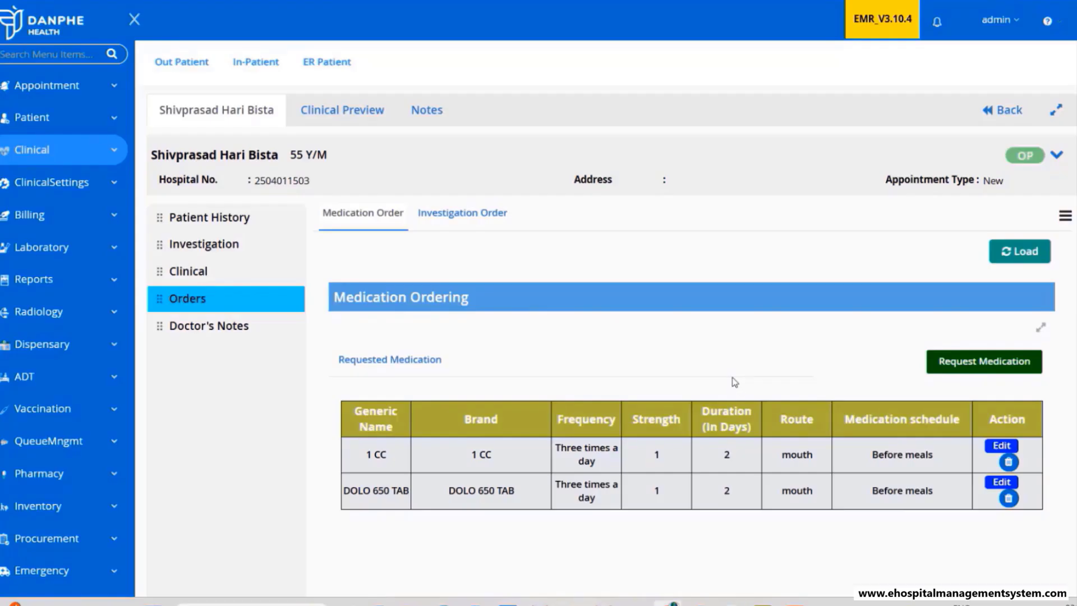
left_click(455, 220)
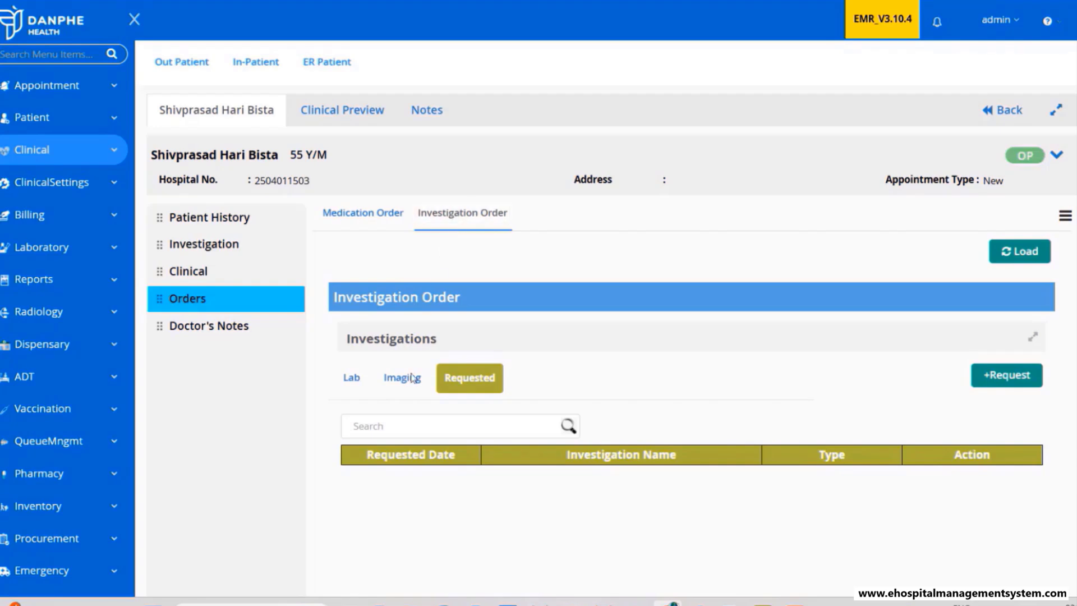
left_click(351, 381)
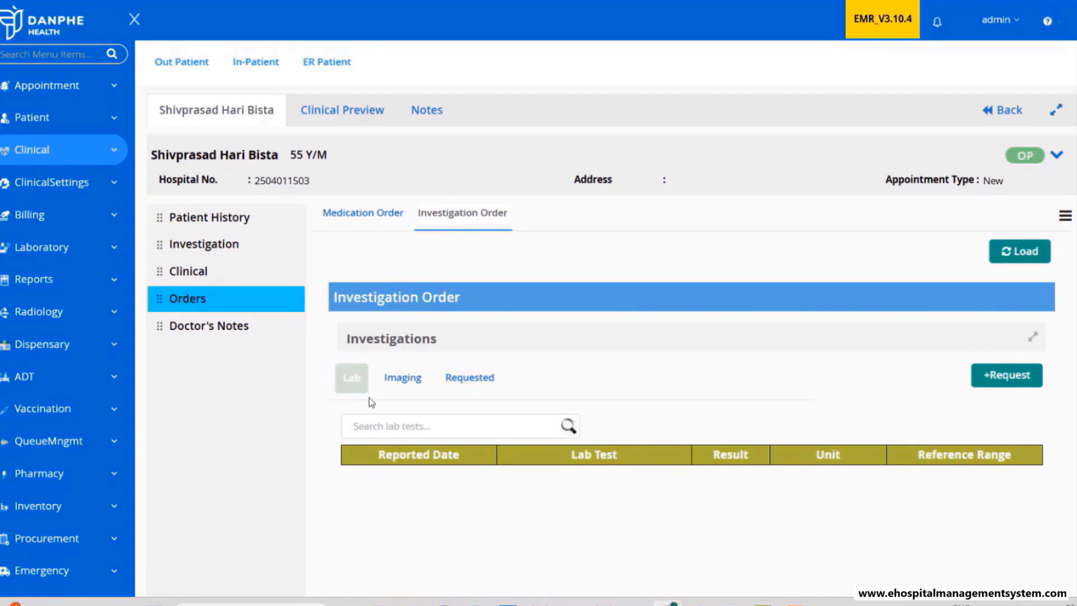
left_click(396, 387)
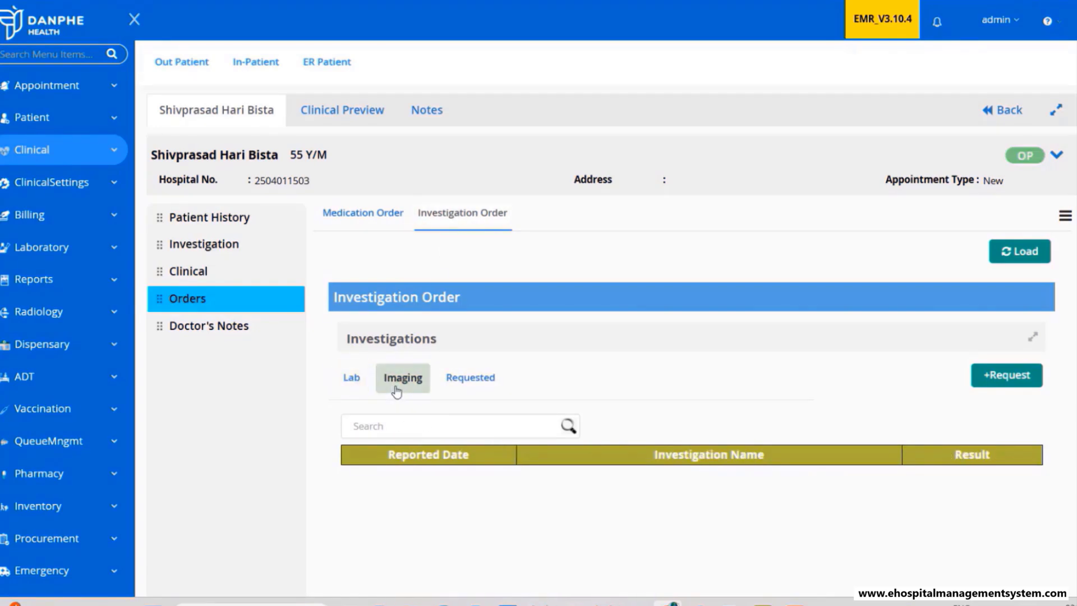
left_click(350, 381)
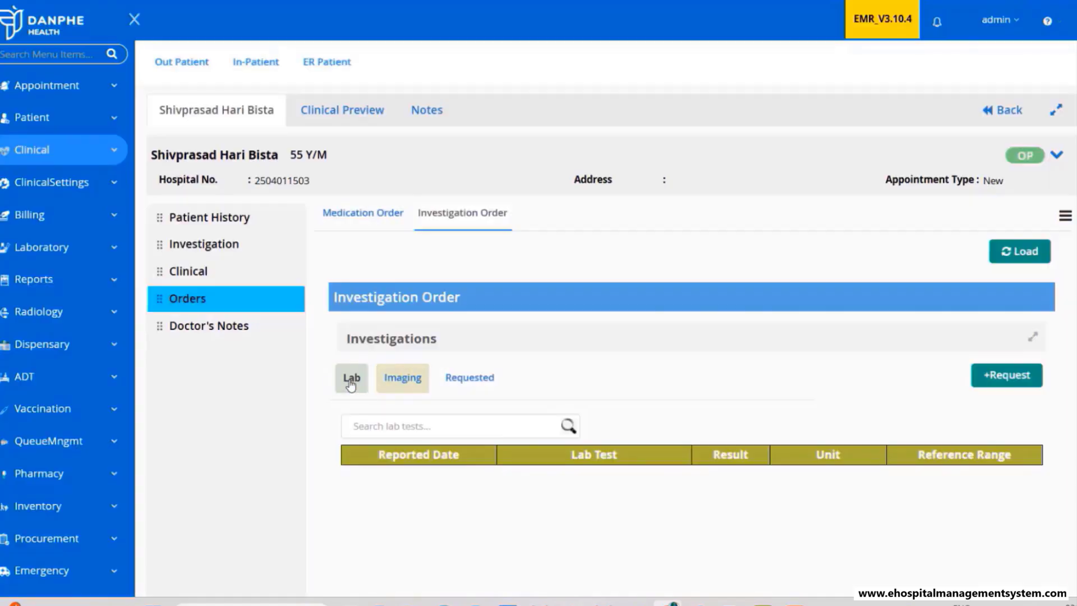
left_click(1007, 376)
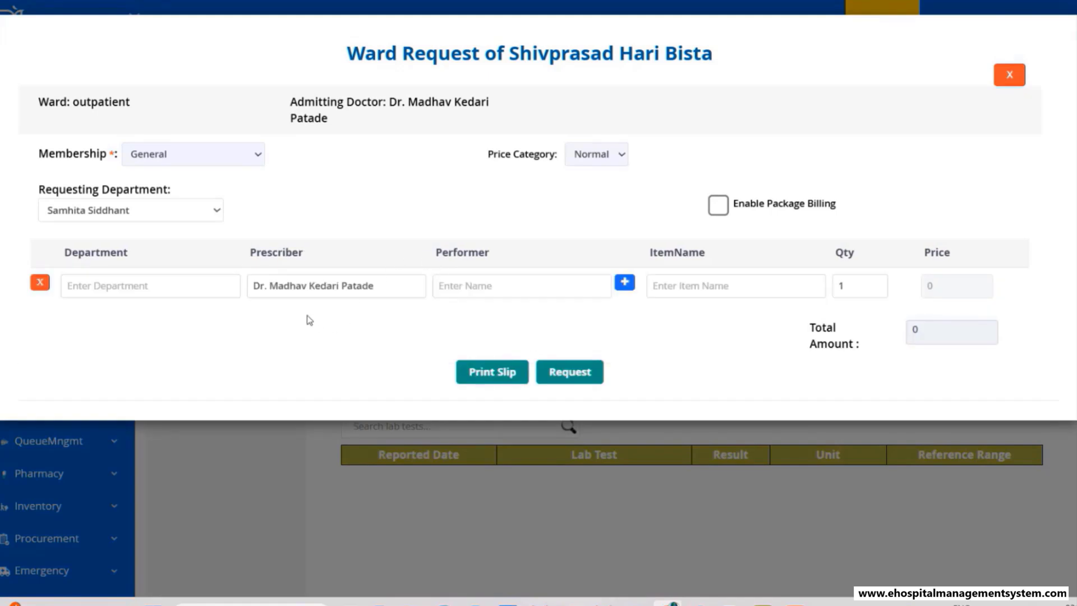
- Request and confirm the BLOOD GROUP lab test, priced at 40, with a performing doctor assigned
left_click(673, 288)
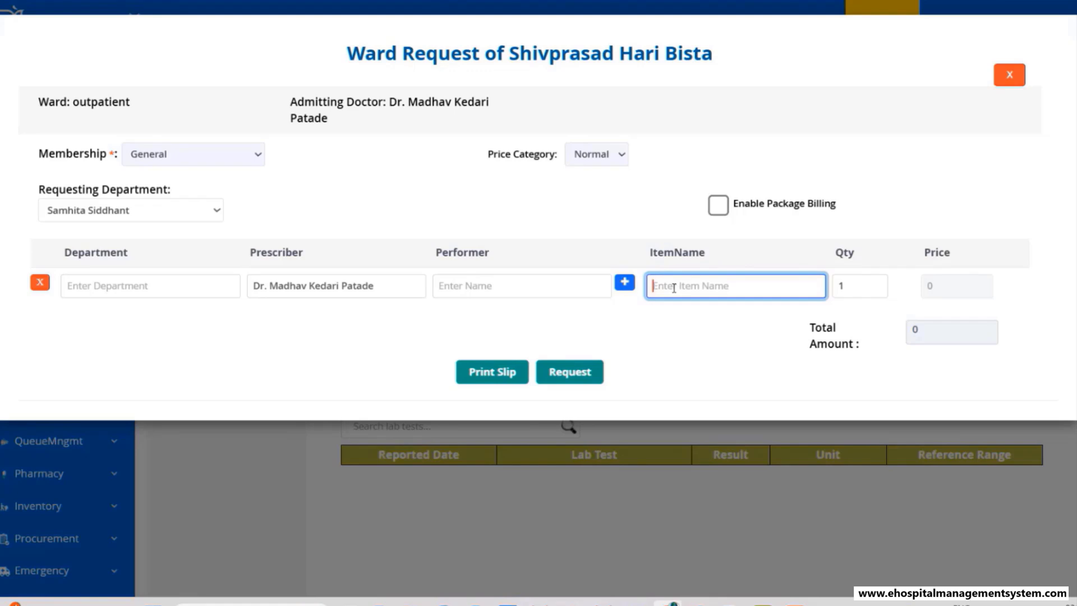
type("bloo")
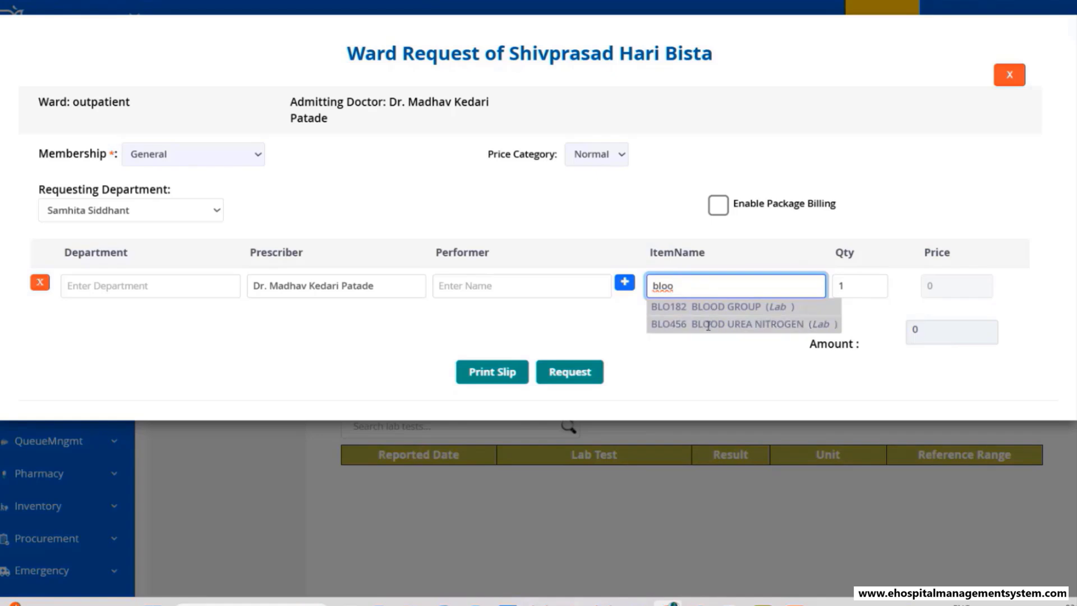
left_click_drag(699, 294, 642, 289)
type("test")
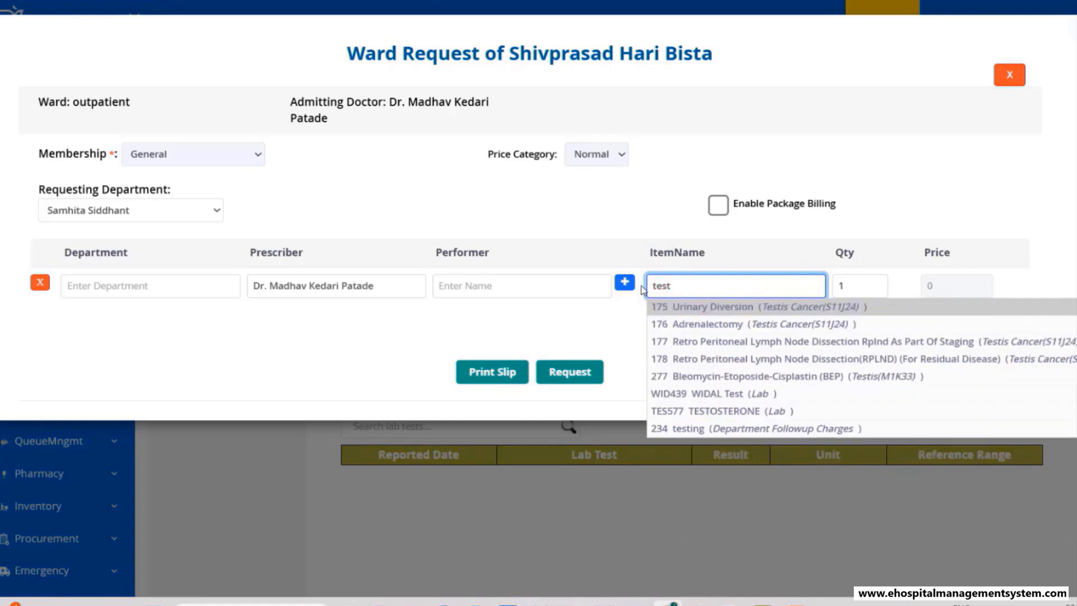
key("BackSpace")
key("BackSpace")
key("BackSpace")
type("blood")
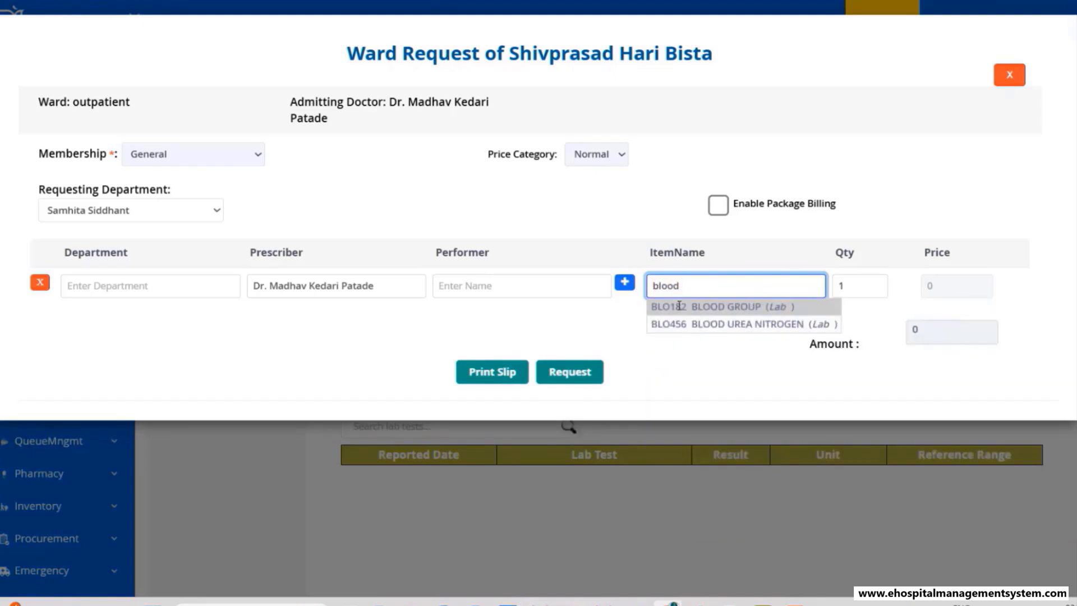
left_click(679, 306)
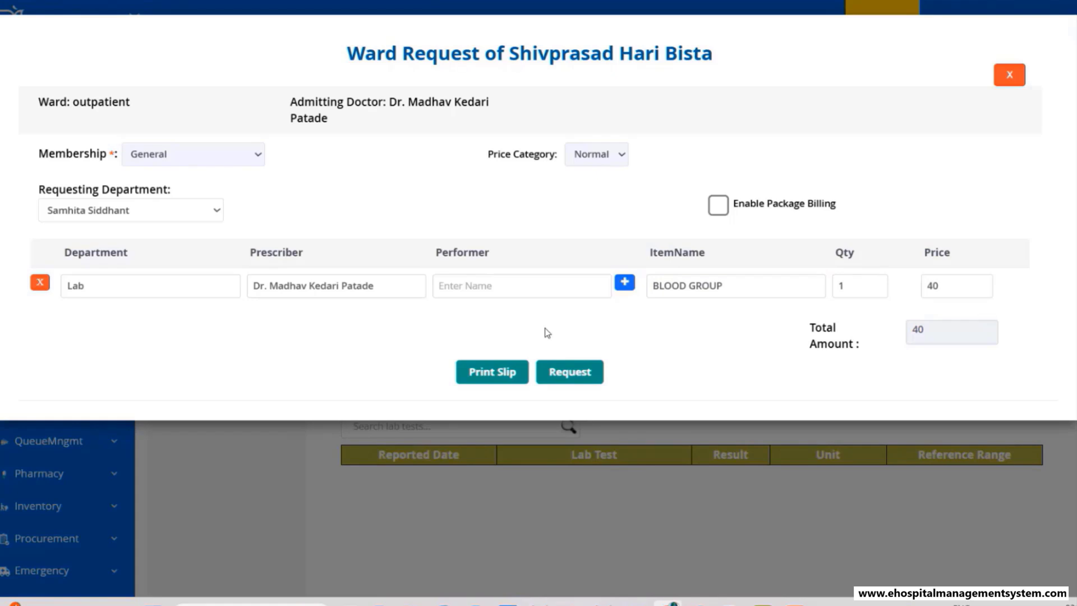
left_click(488, 285)
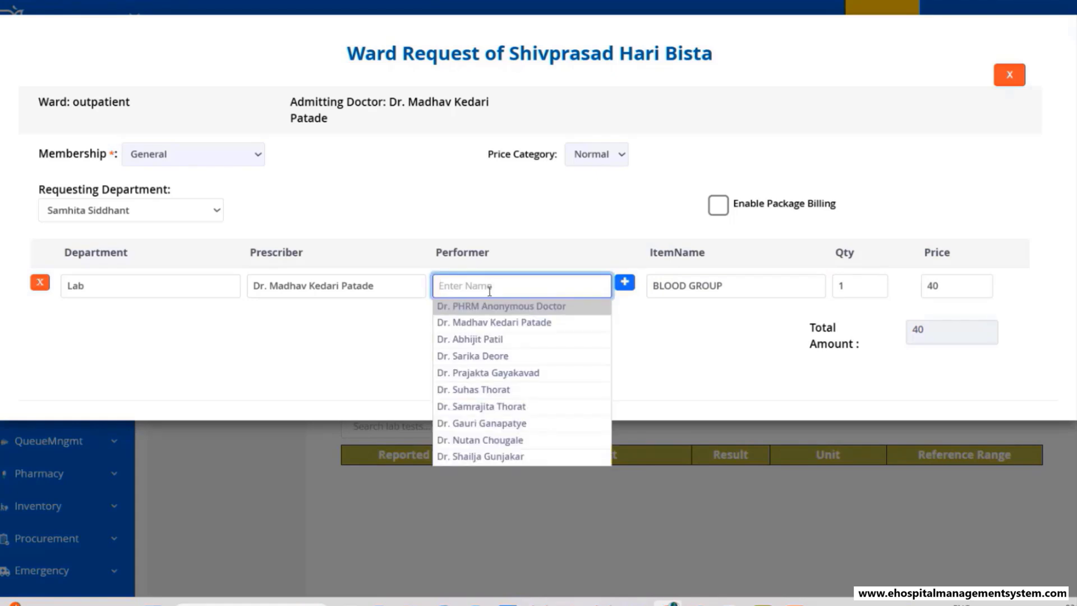
left_click(476, 339)
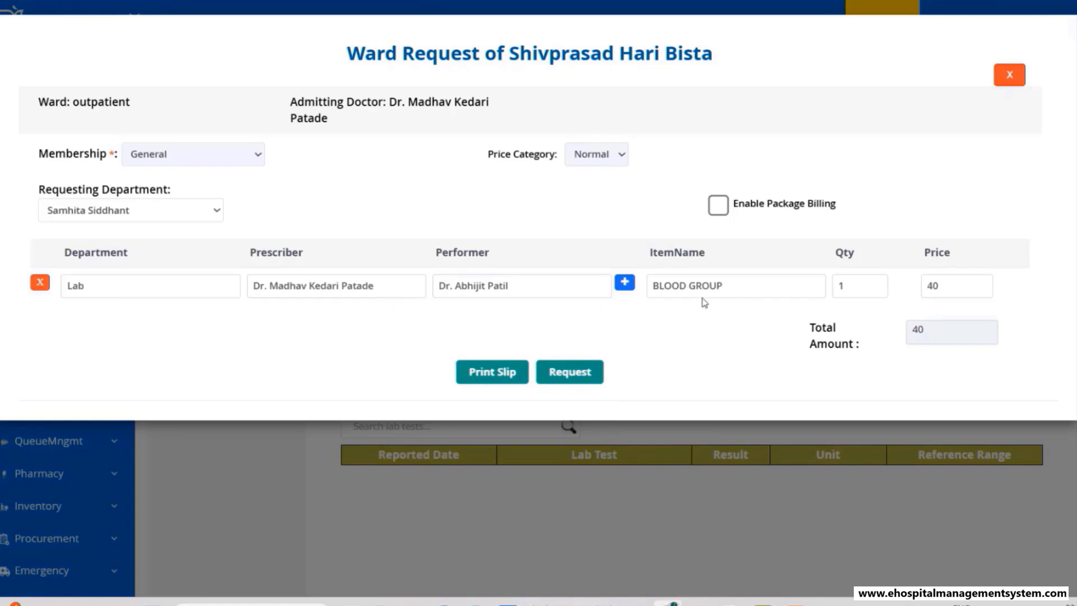
left_click(564, 381)
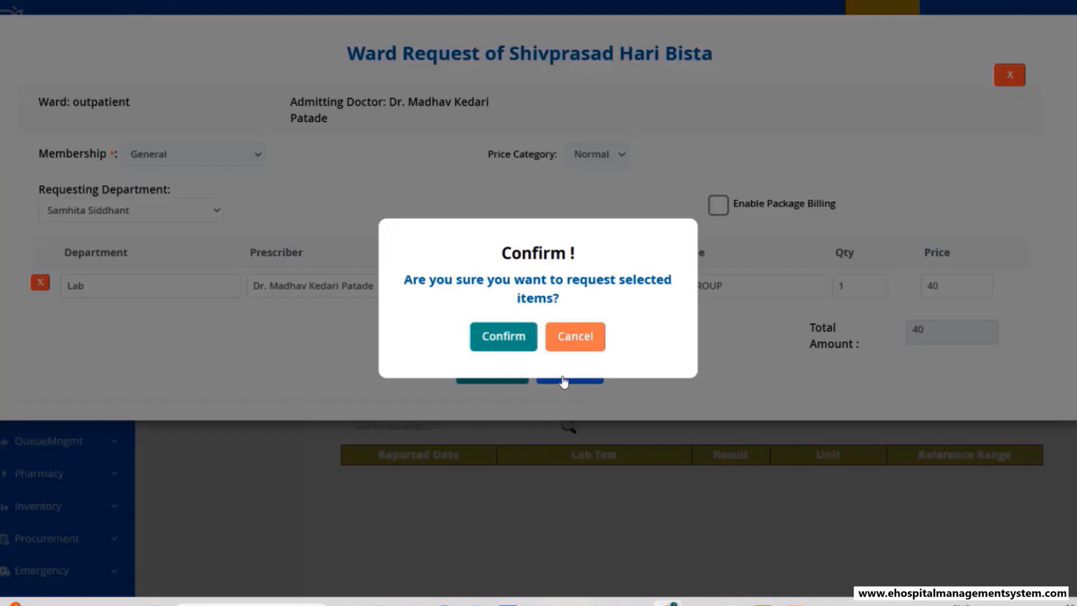
left_click(517, 347)
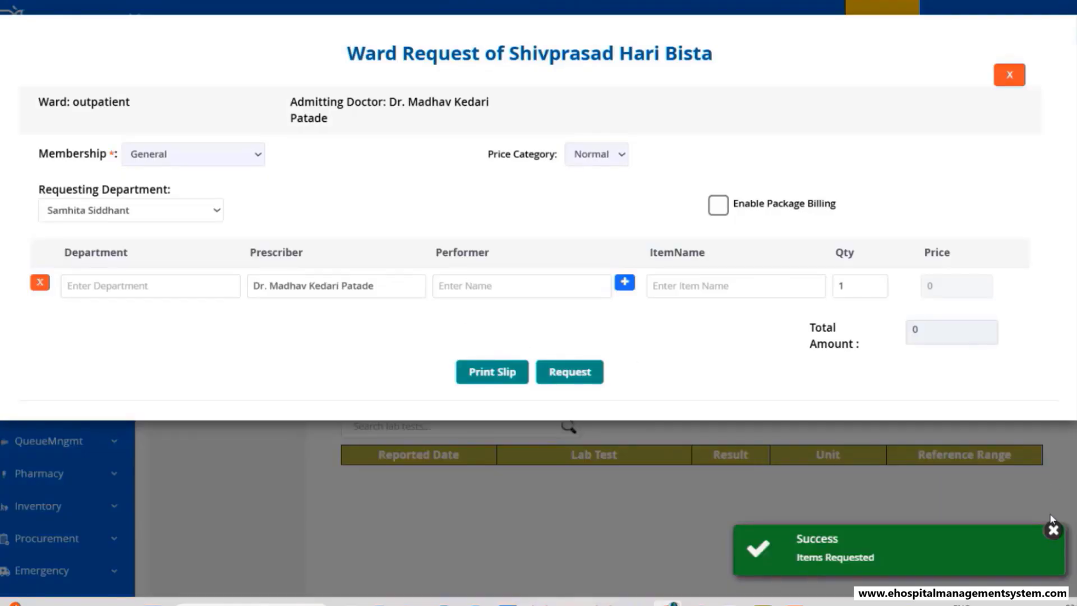
left_click(1052, 531)
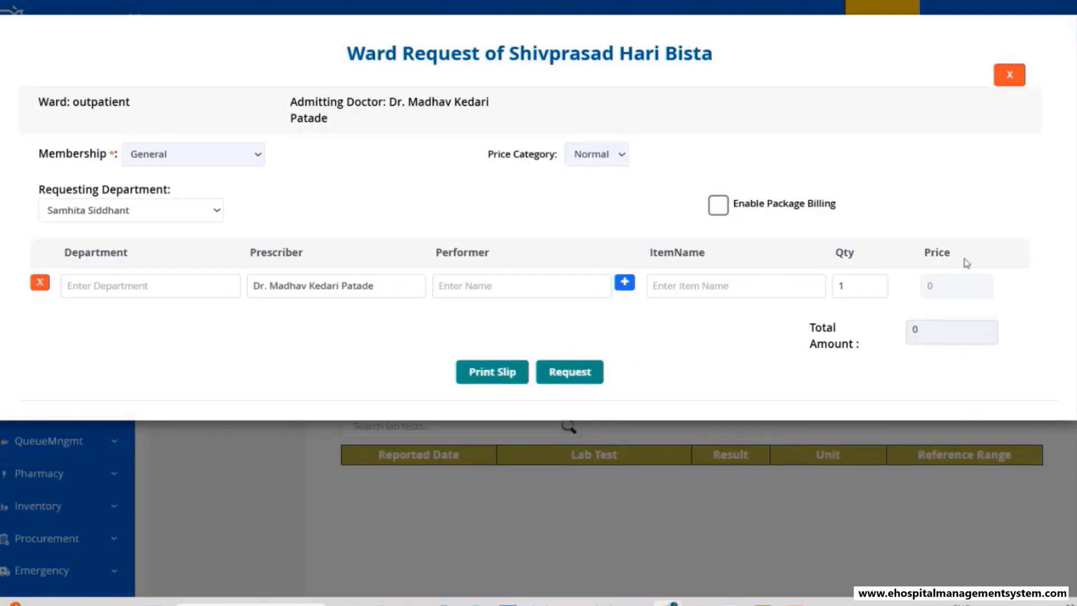
- Request and confirm a USG Fast Scan imaging test priced at 800, found by searching 'sca'
left_click(1010, 79)
left_click(414, 387)
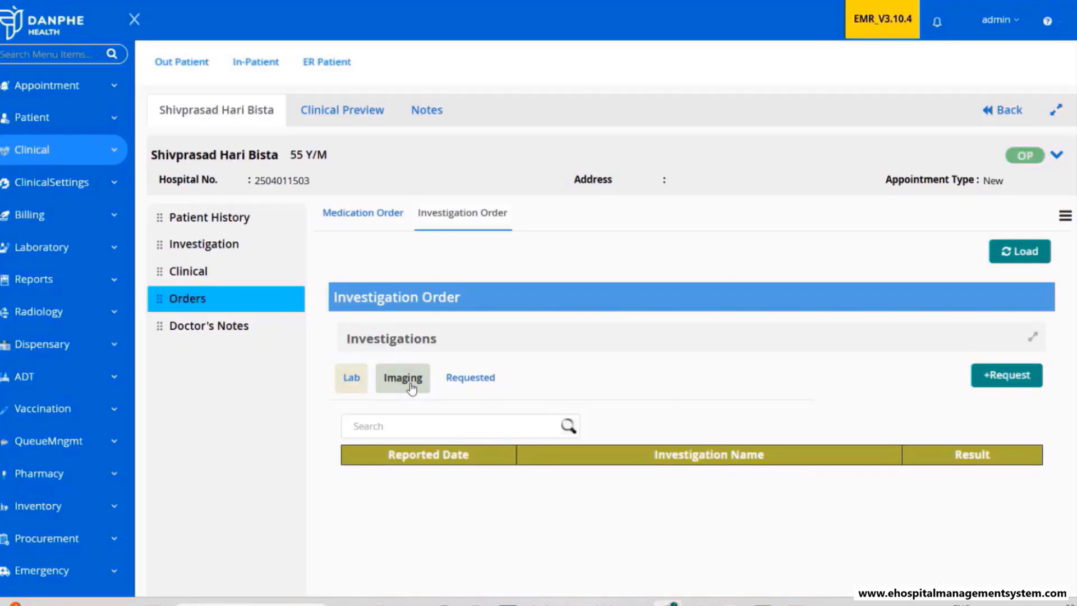
left_click(1001, 376)
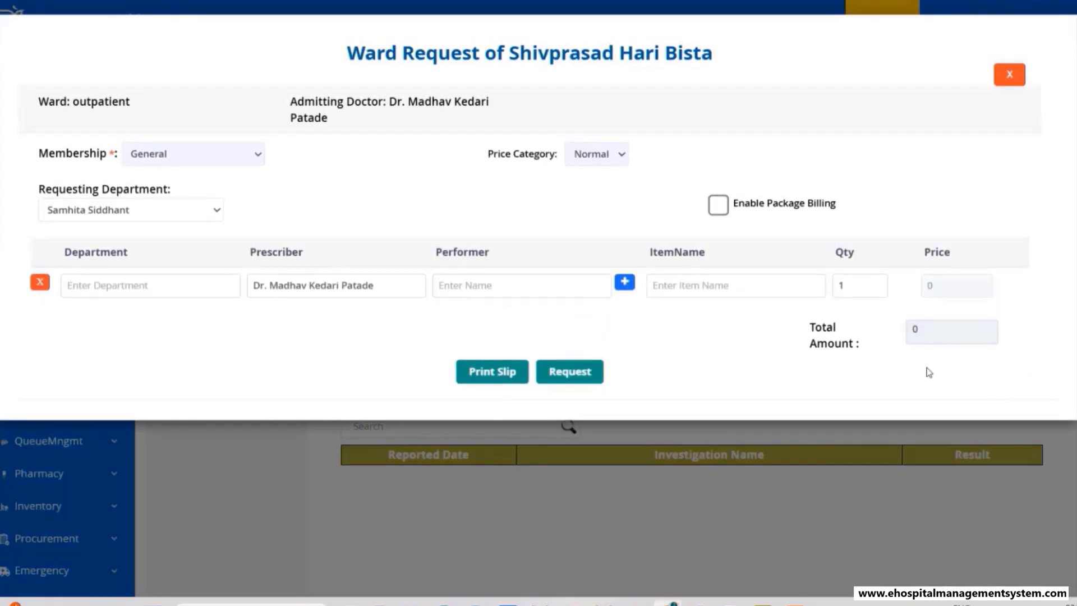
left_click(702, 285)
type("s")
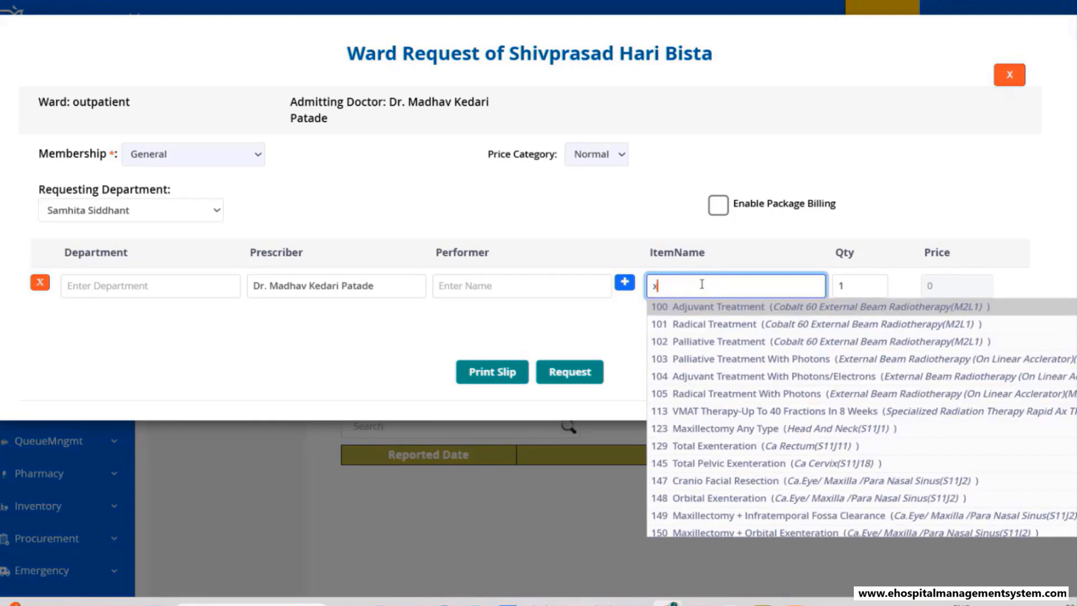
type("s")
key("BackSpace")
key("BackSpace")
type("sca")
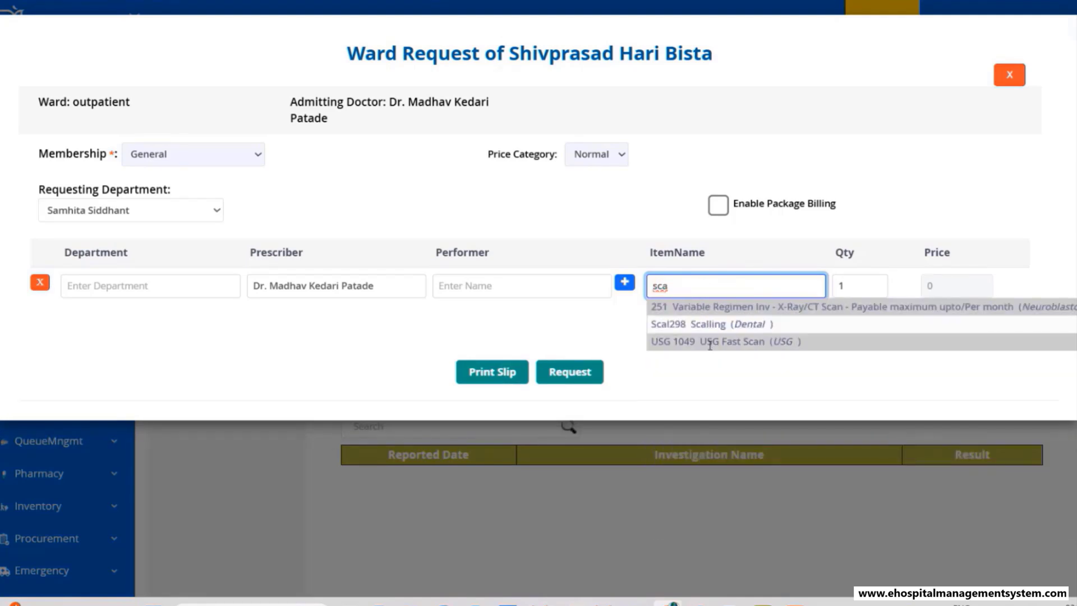
left_click(709, 342)
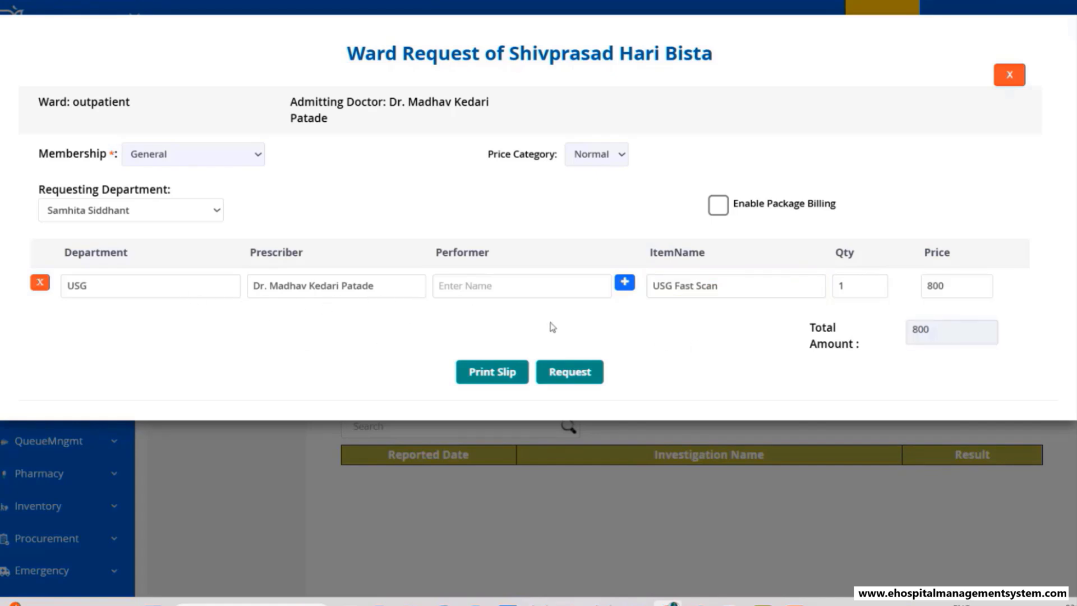
left_click(567, 378)
left_click(497, 343)
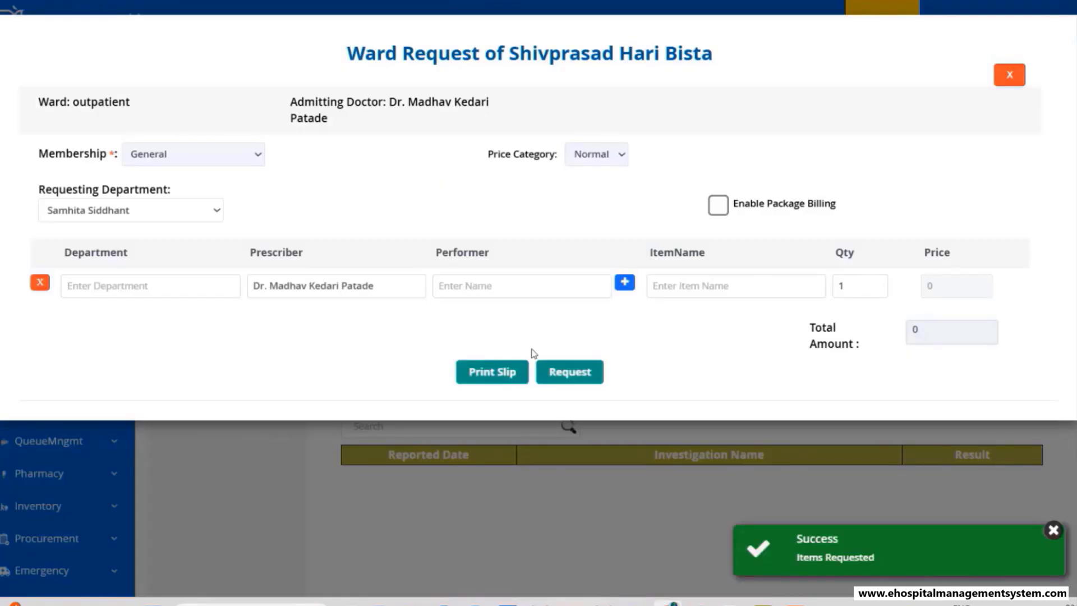
left_click(1009, 76)
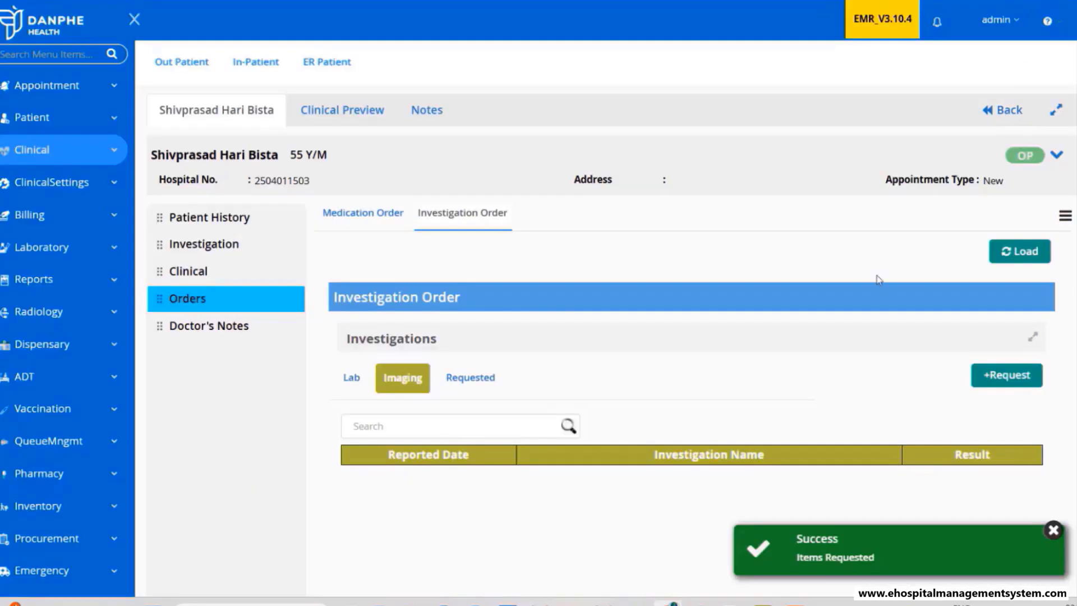
- Show the requested investigations, confirming BLOOD GROUP and USG Fast Scan are listed
left_click(486, 373)
scroll(849, 317, "down", 1)
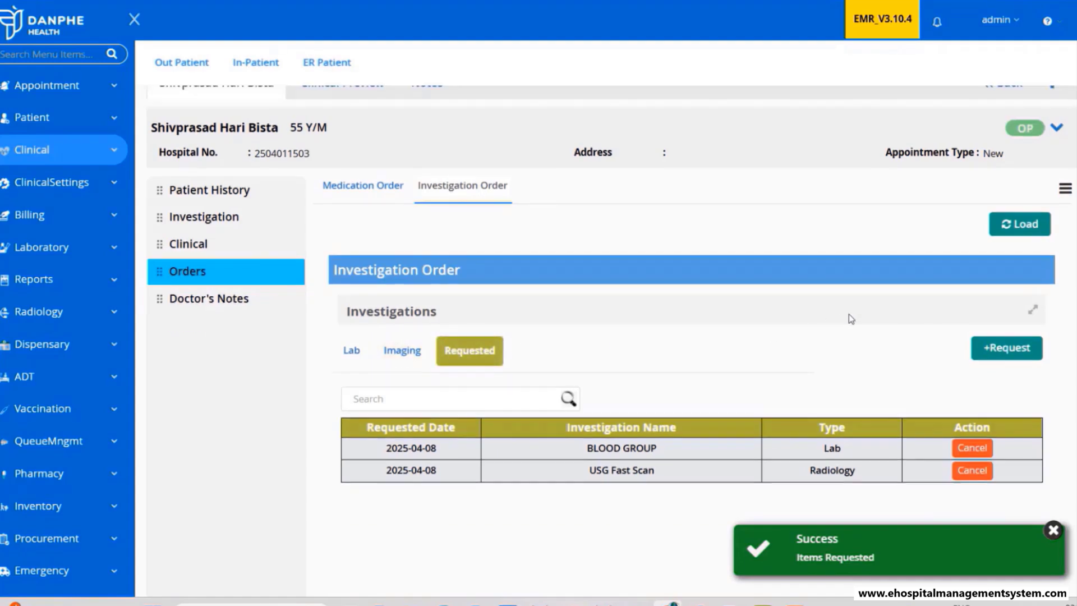
scroll(851, 319, "down", 2)
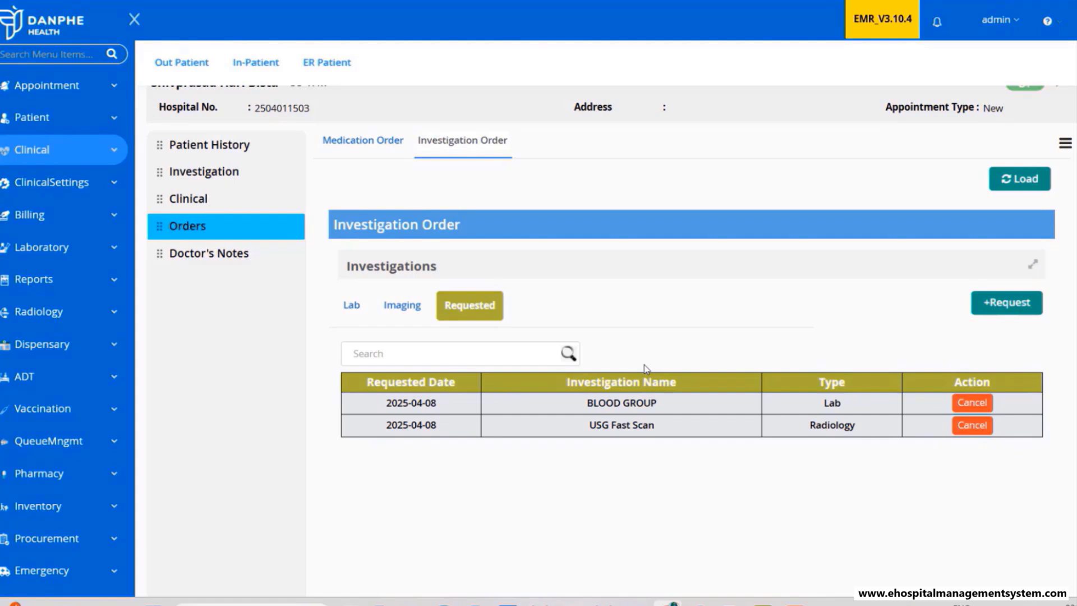
- Check the medication orders, return to investigation orders, and open Doctor's Notes
left_click(373, 147)
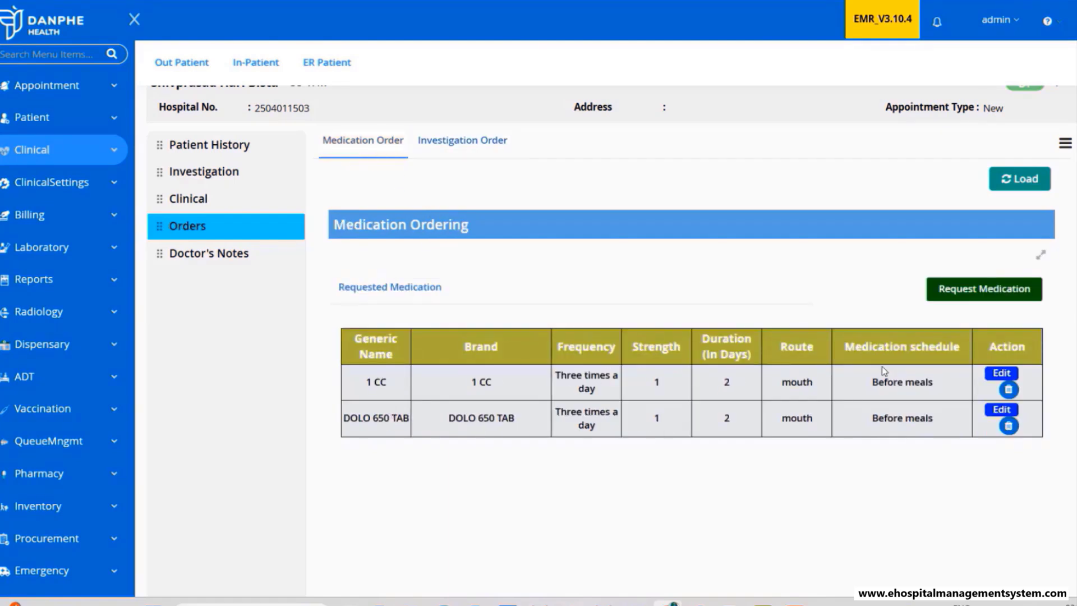
left_click(475, 147)
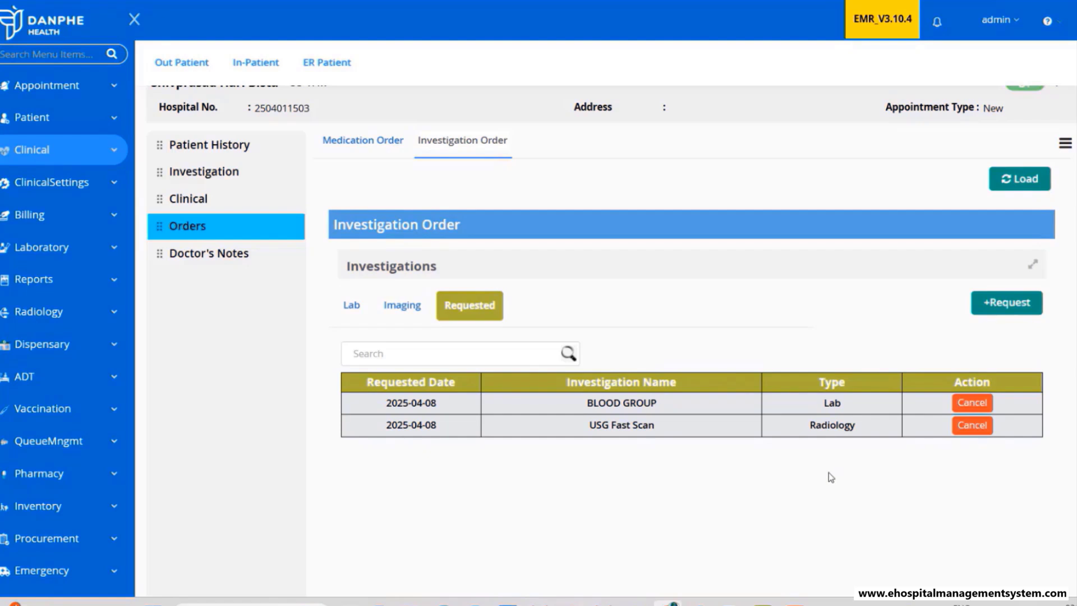
scroll(829, 473, "up", 2)
scroll(812, 425, "down", 2)
scroll(812, 424, "up", 2)
scroll(812, 424, "down", 2)
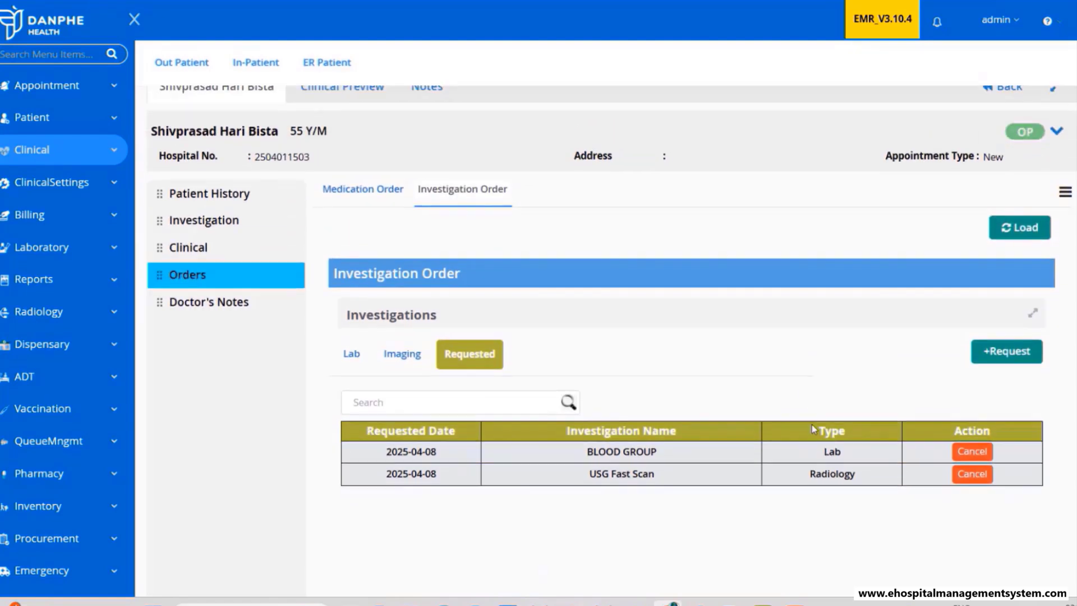
scroll(812, 424, "up", 2)
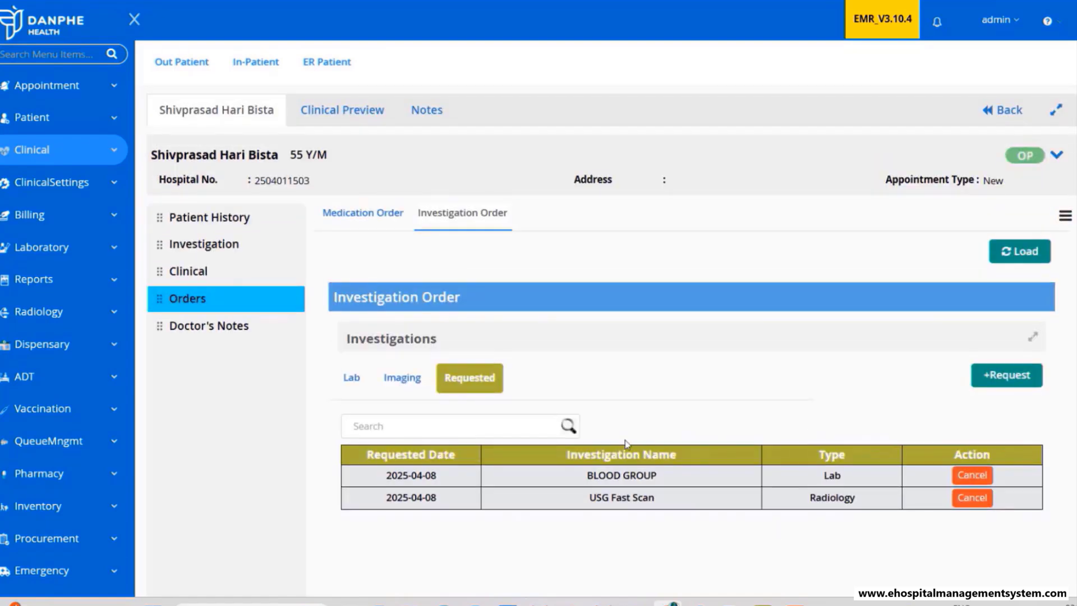
left_click(196, 334)
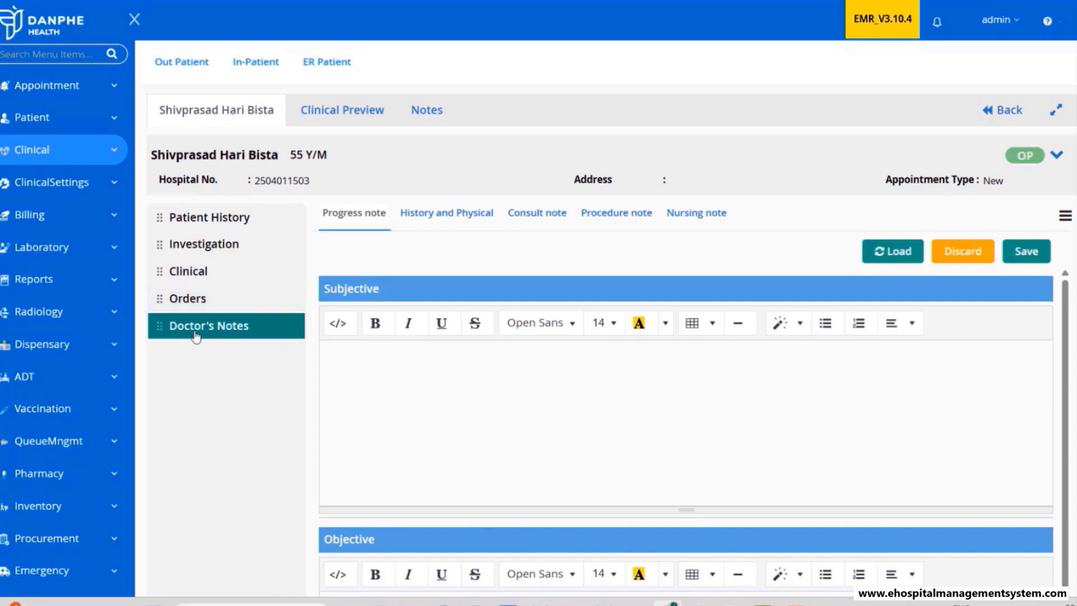
- Look through the empty Subjective, Objective and Assessment sections, then go to the Clinical vitals page
left_click(409, 391)
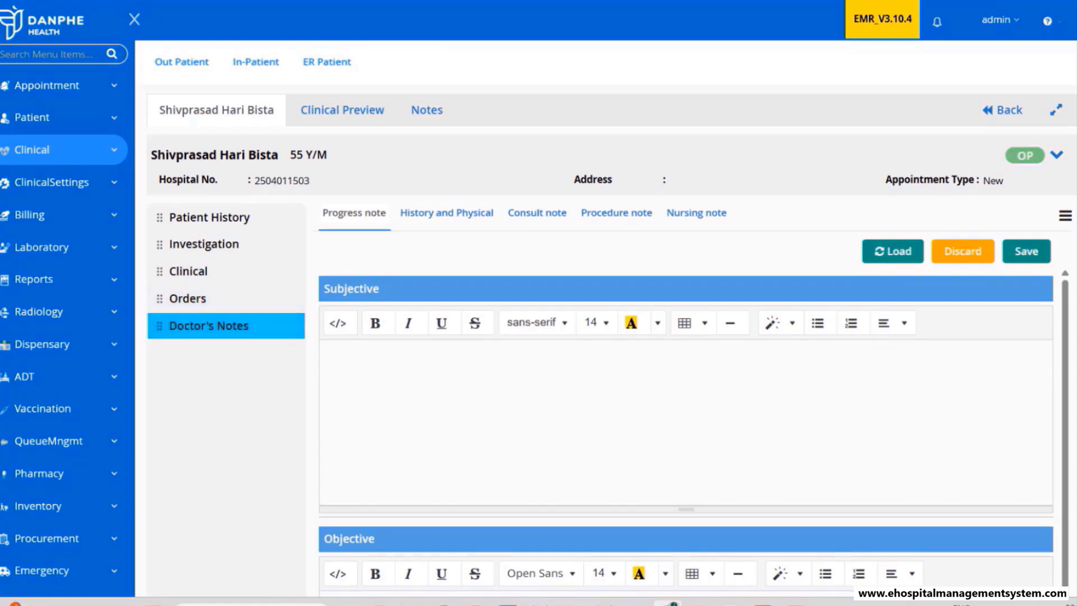
scroll(605, 337, "down", 3)
scroll(664, 480, "down", 5)
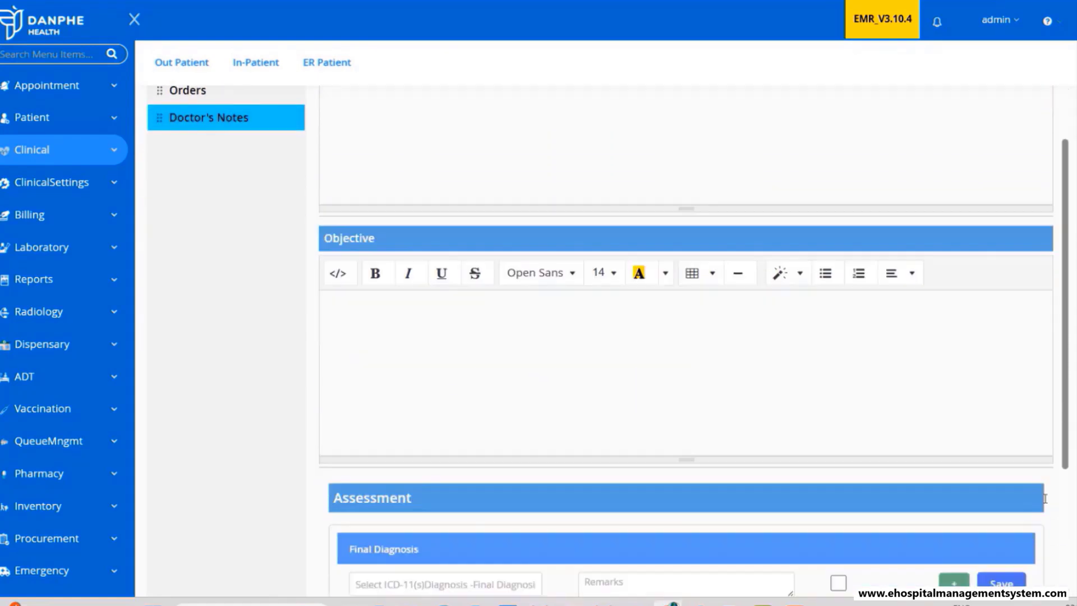
scroll(664, 478, "up", 5)
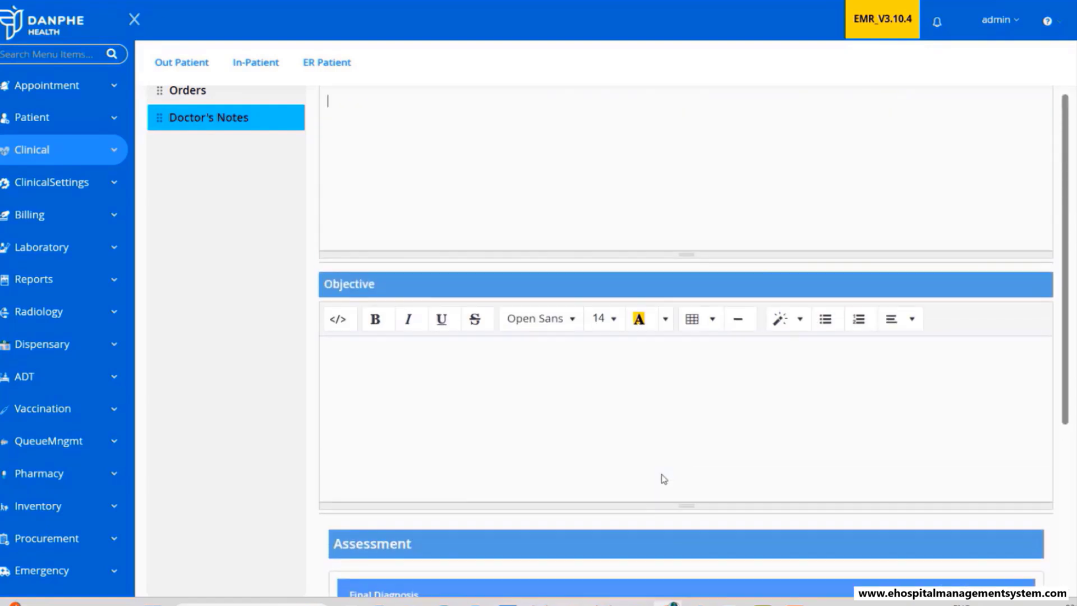
scroll(1054, 335, "up", 4)
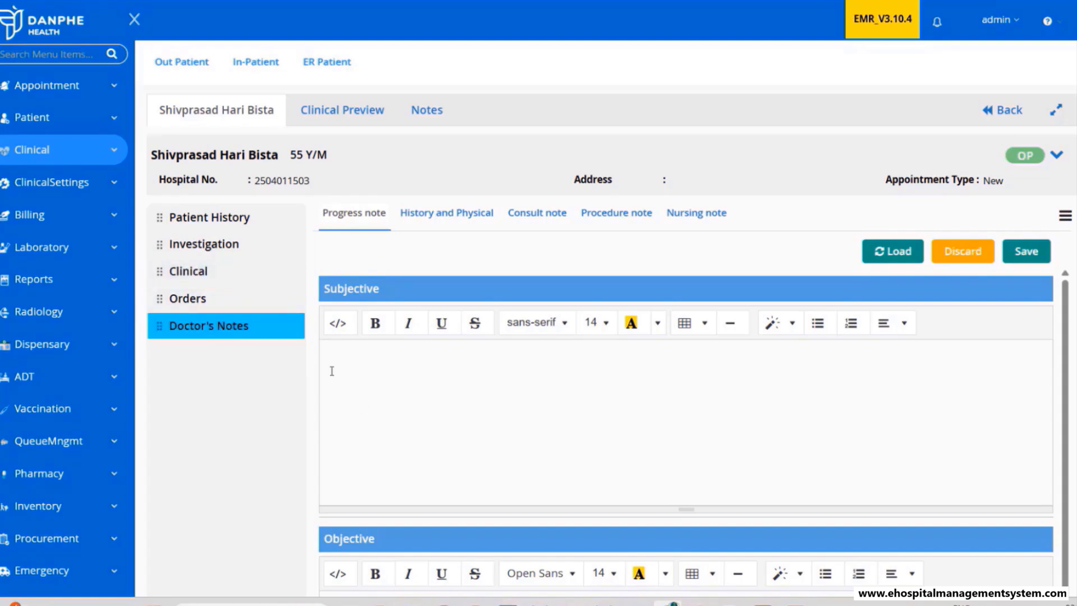
left_click(223, 271)
- Tick Medication, Lab, Radiology, Procedure and Notes on the Basic flow chart
left_click(740, 599)
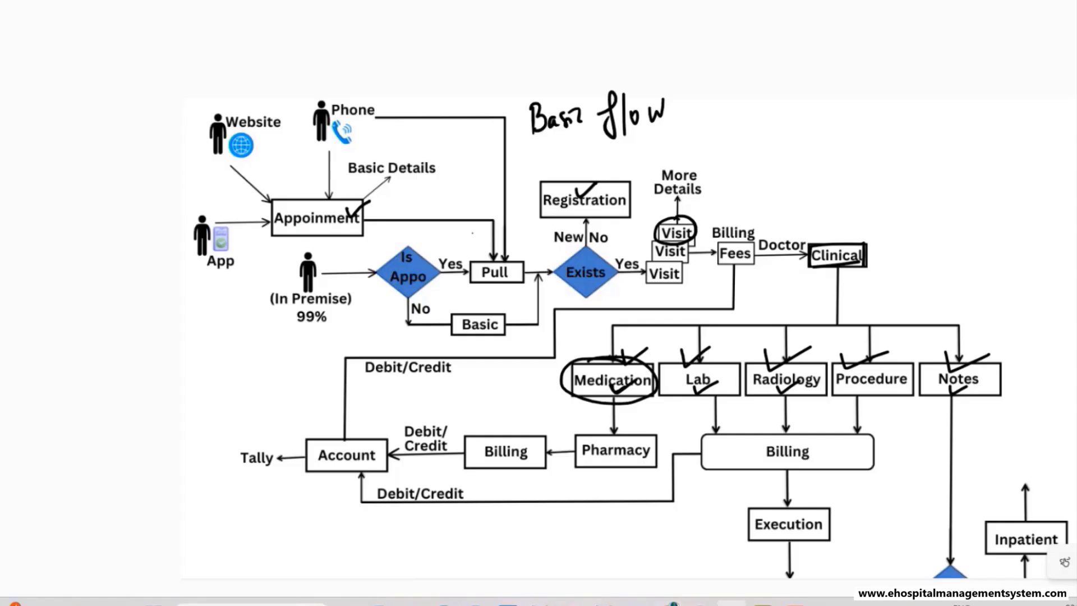
mouse_move(624, 352)
left_mouse_down()
mouse_move(664, 341)
mouse_move(802, 348)
left_mouse_up()
mouse_move(844, 355)
left_mouse_down()
mouse_move(858, 368)
mouse_move(883, 353)
mouse_move(1001, 355)
left_mouse_up()
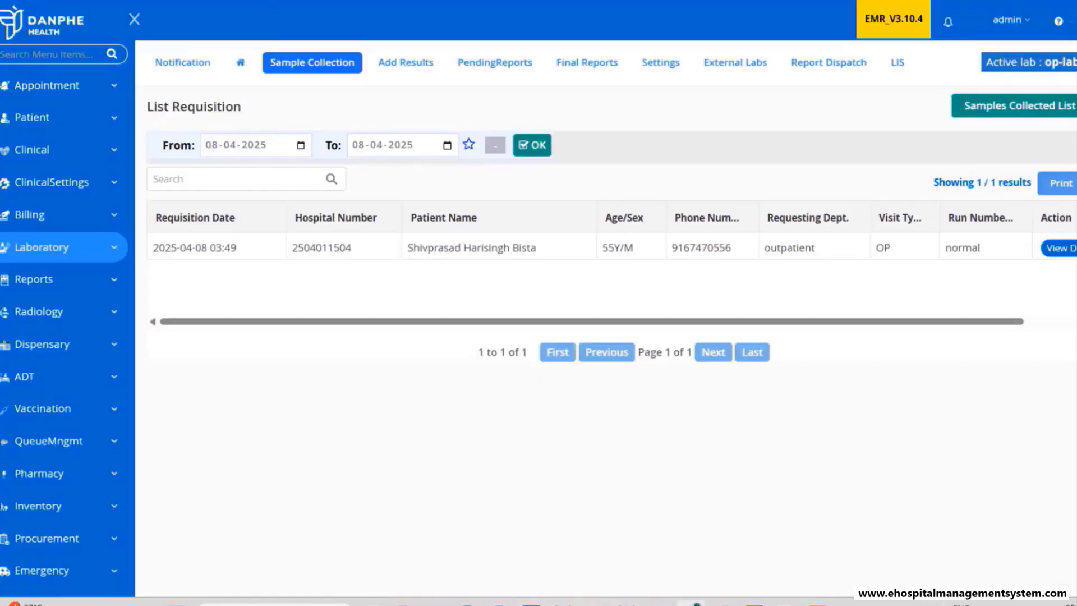
- View the lab Sample Collection list and the Radiology active USG Fast Scan requests, widening Patient Name
left_click(42, 258)
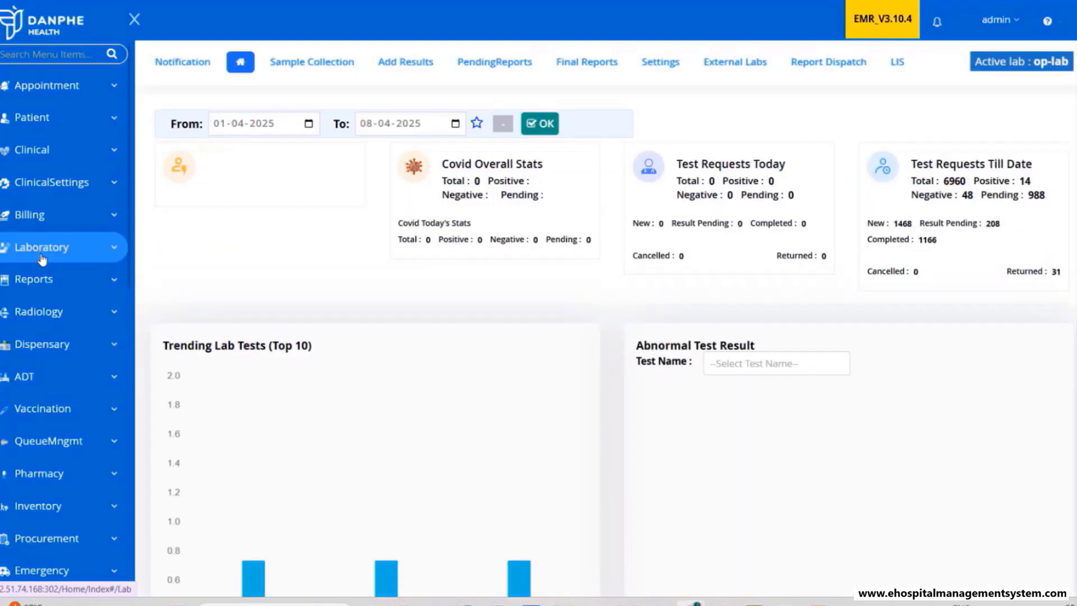
left_click(331, 72)
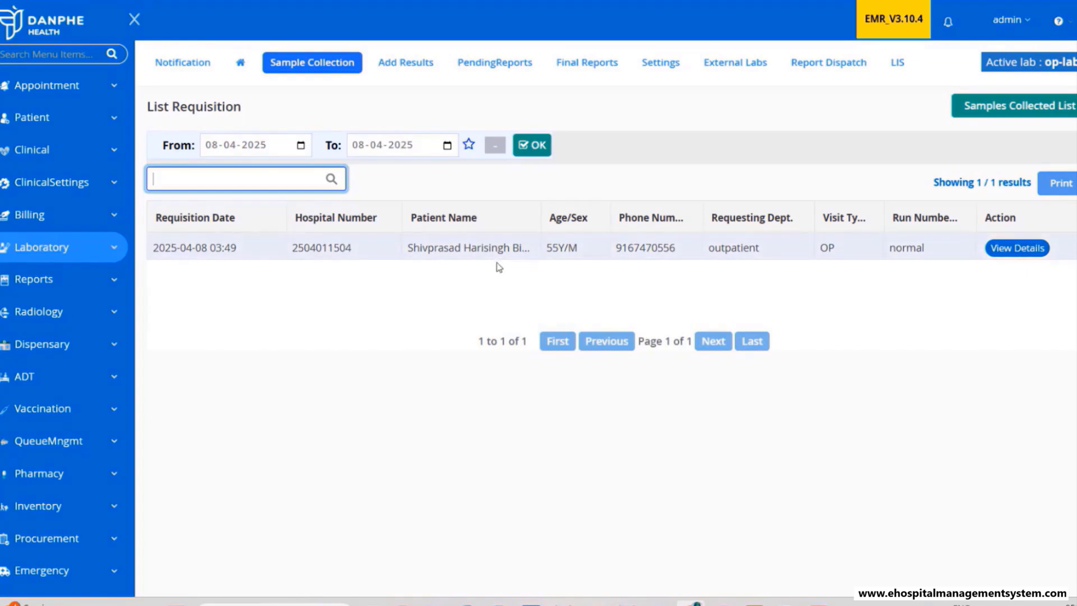
left_click(47, 313)
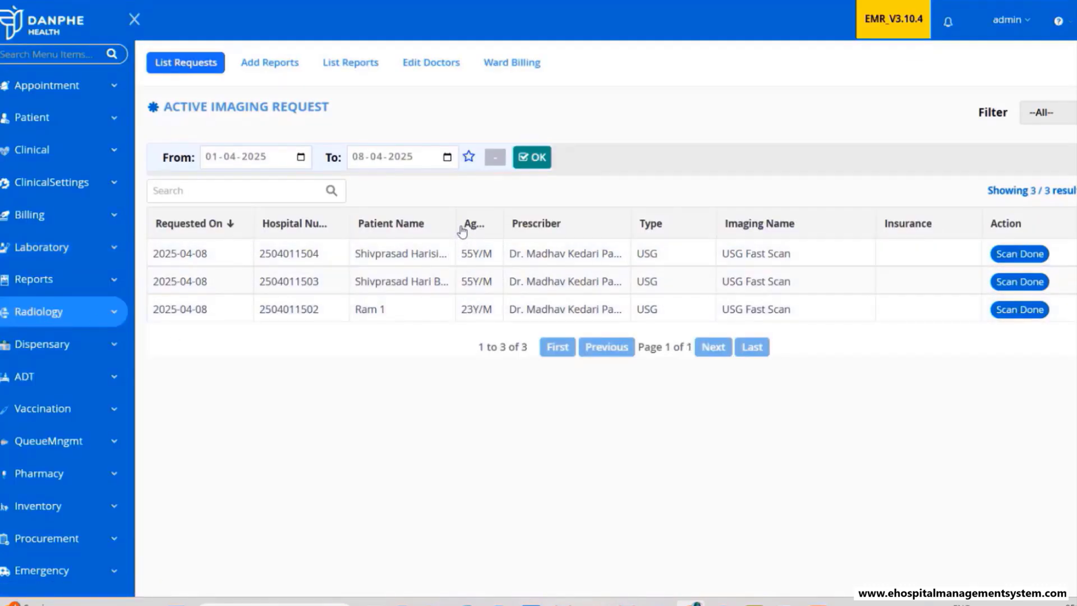
left_click_drag(457, 217, 519, 216)
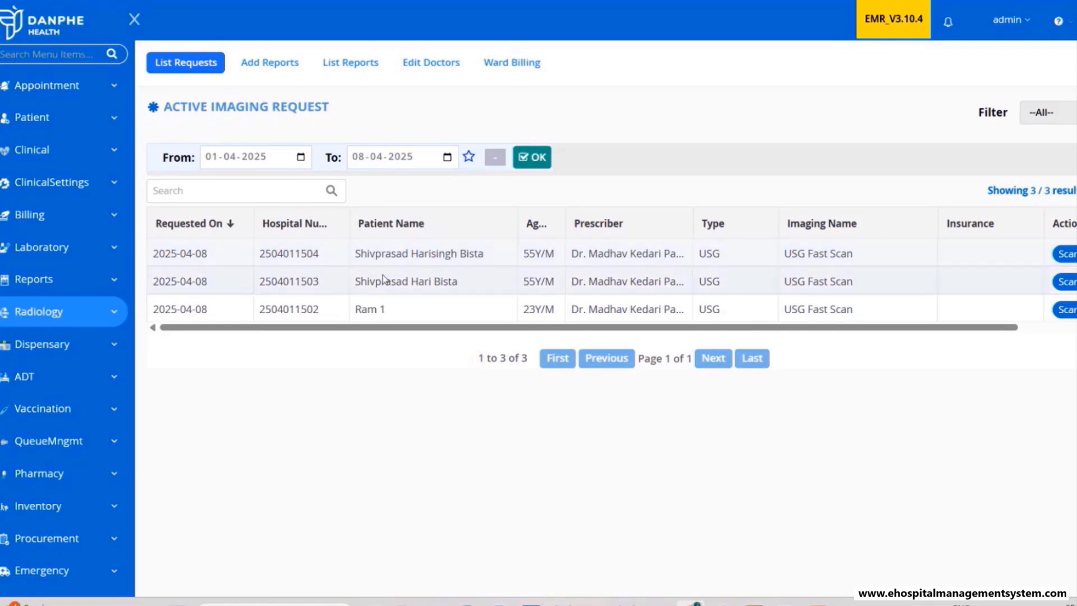
left_click(43, 250)
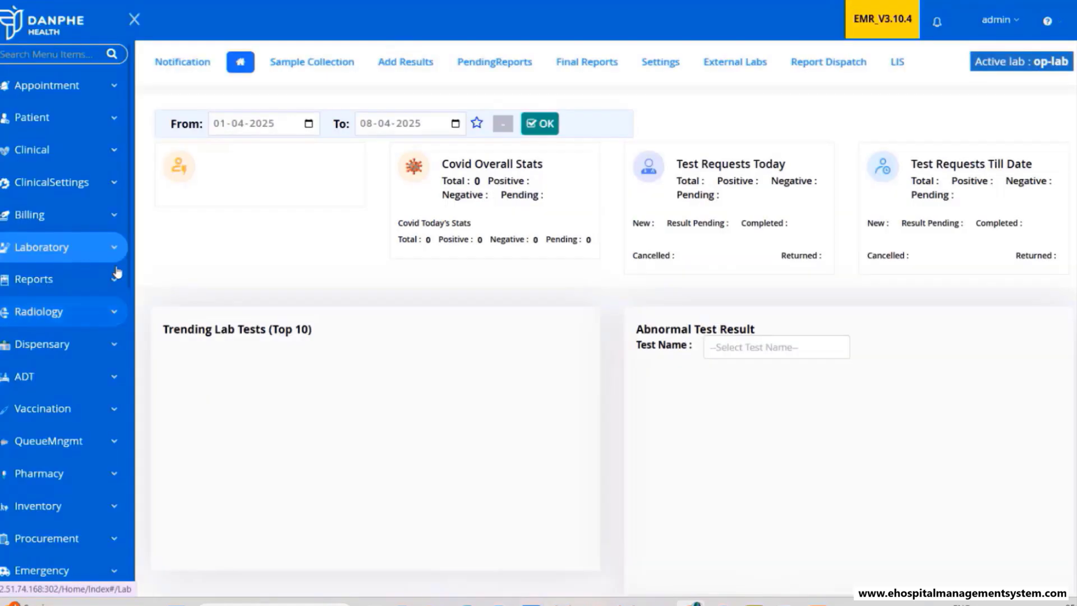
left_click(312, 62)
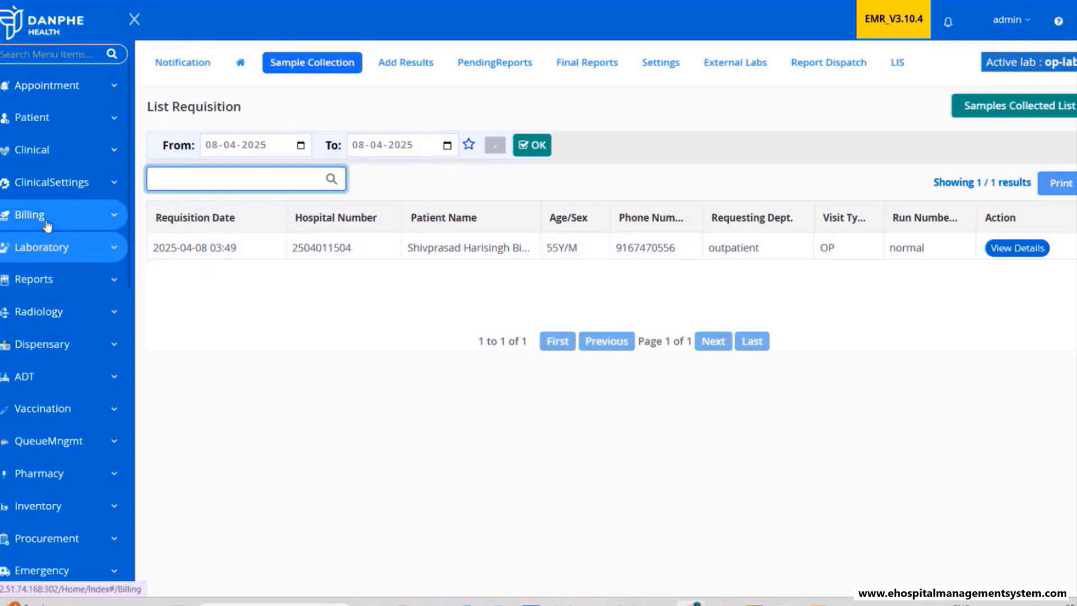
left_click(40, 312)
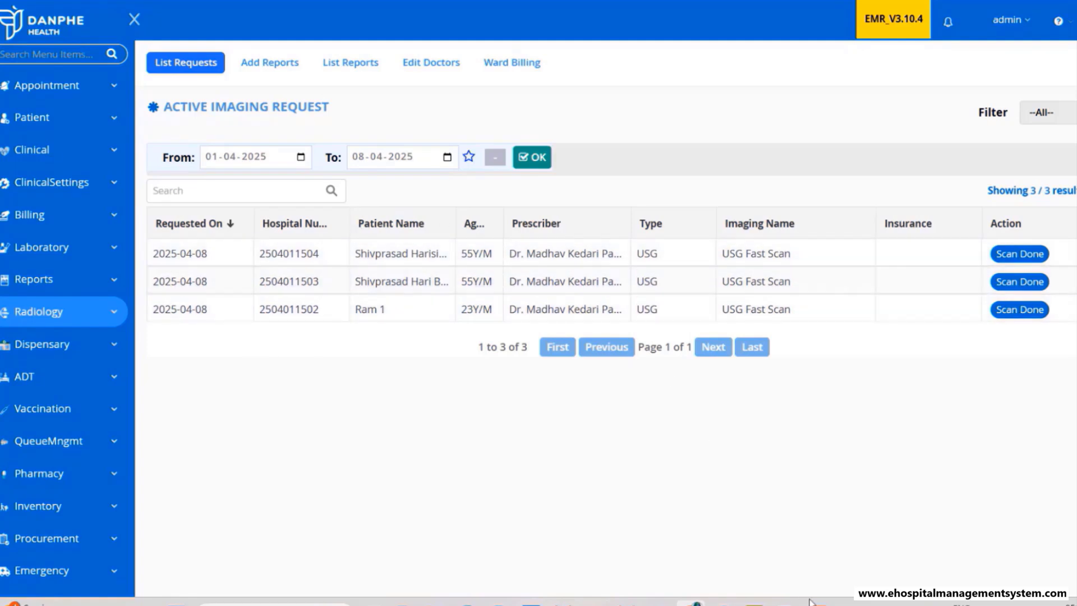
- Tick Lab and circle the Billing step on the flowchart, then return to the radiology list
mouse_move(786, 603)
left_click(780, 576)
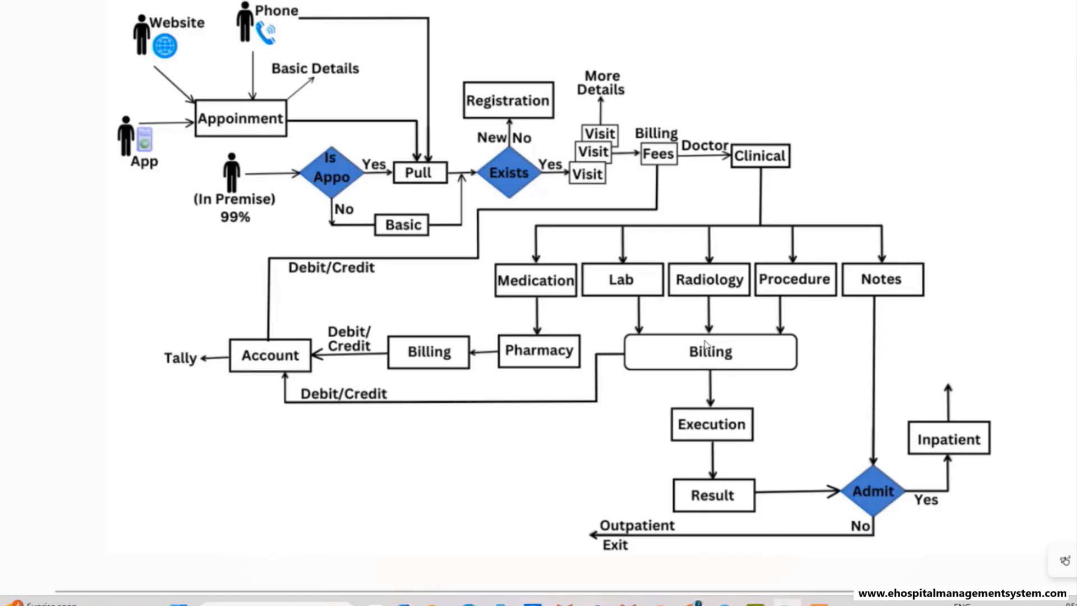
left_click_drag(638, 280, 724, 278)
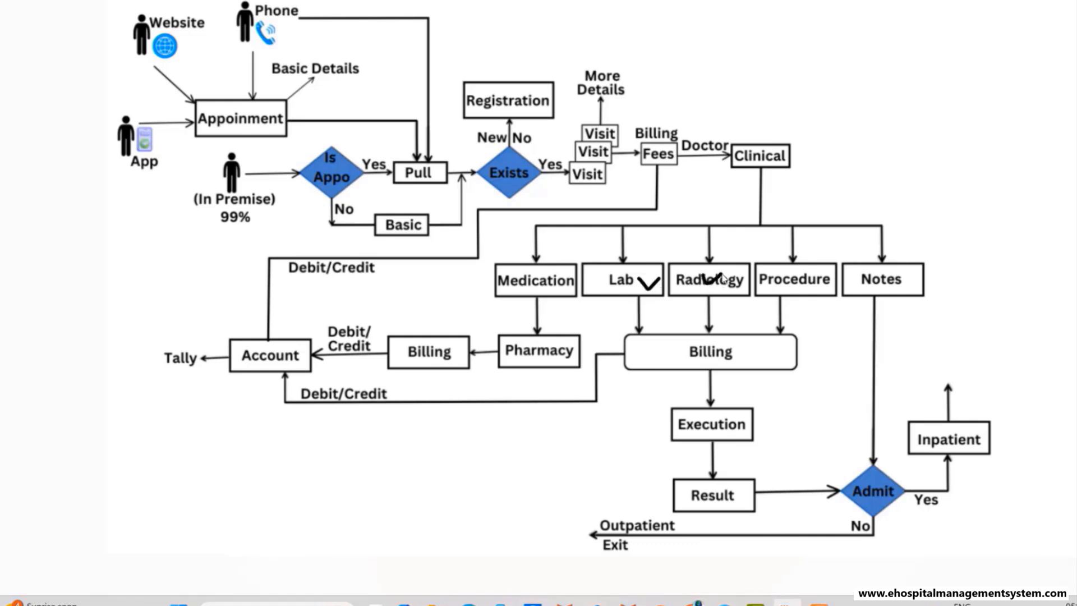
mouse_move(729, 342)
left_mouse_down()
mouse_move(706, 329)
mouse_move(694, 377)
mouse_move(747, 340)
mouse_move(729, 340)
left_mouse_up()
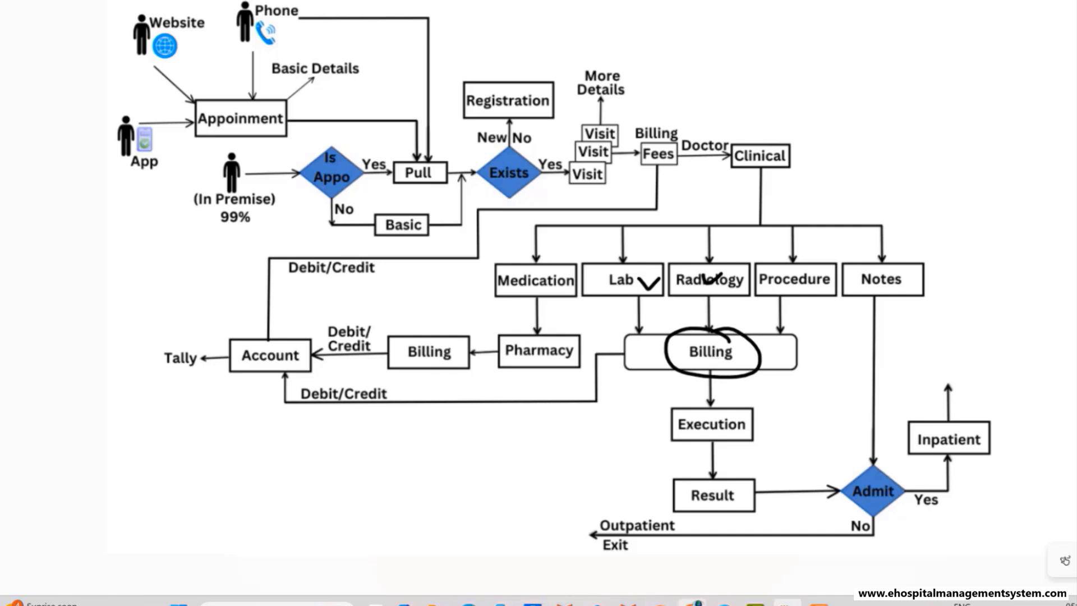
left_click(694, 602)
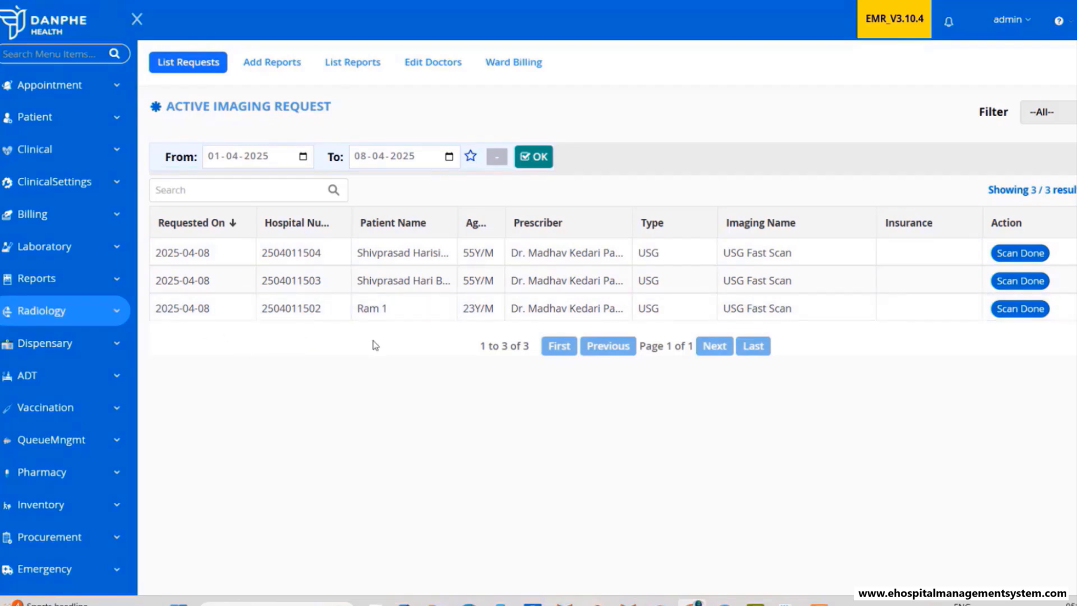
- Circle the Outpatient Exit step on the hospital workflow flowchart and hide it
left_click(787, 603)
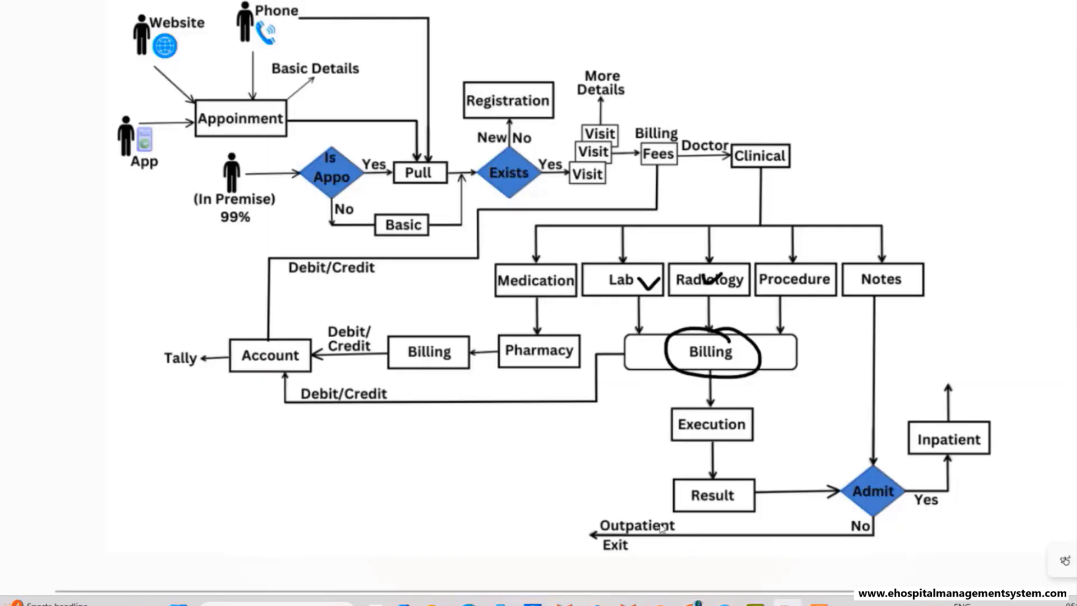
mouse_move(650, 500)
left_mouse_down()
mouse_move(583, 513)
mouse_move(690, 567)
mouse_move(645, 502)
mouse_move(673, 517)
left_mouse_up()
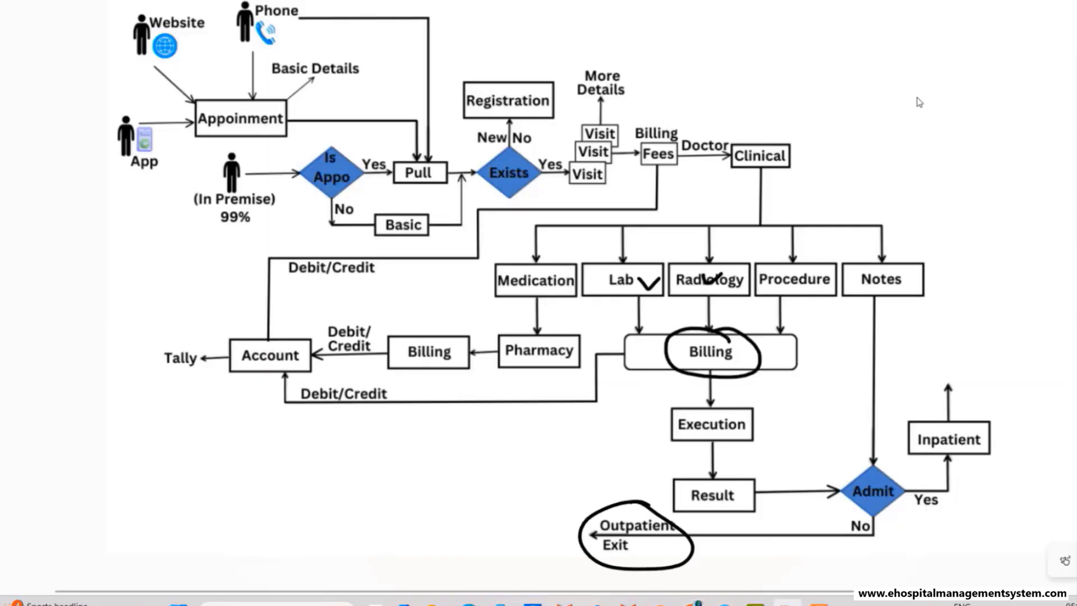
left_click(1010, 1)
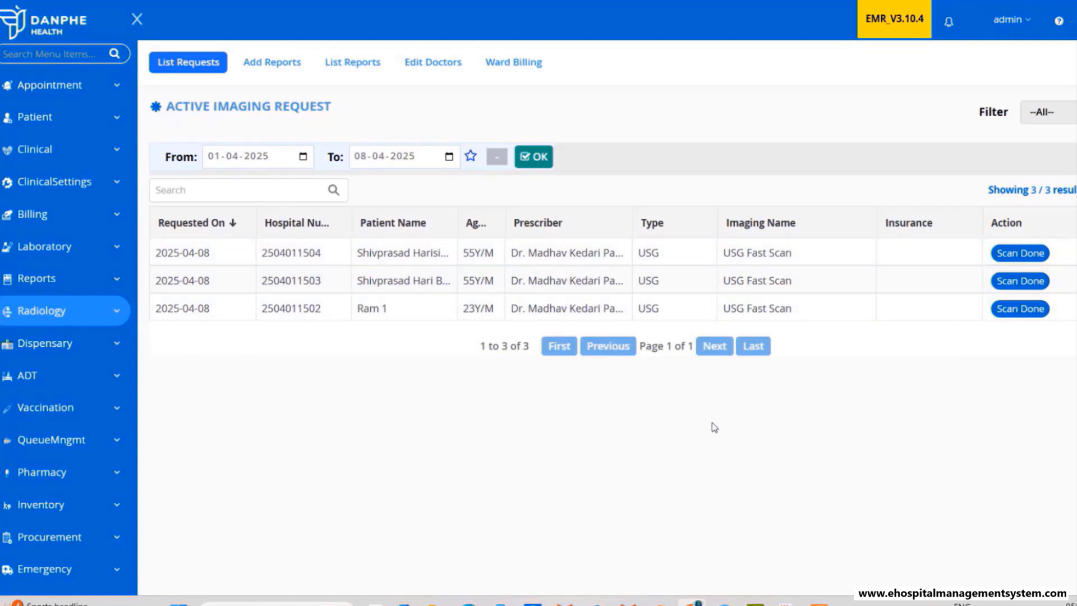
- Collect the outpatient's BLOOD GROUP sample (run number 34/12), then open the Add Results list
left_click(49, 255)
left_click(283, 65)
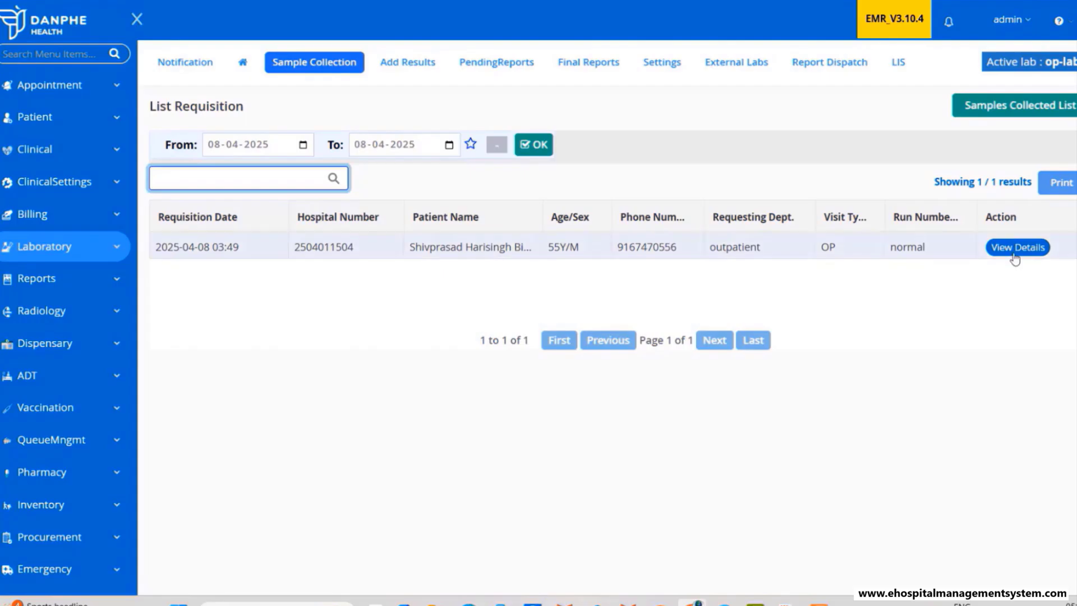
left_click(1016, 247)
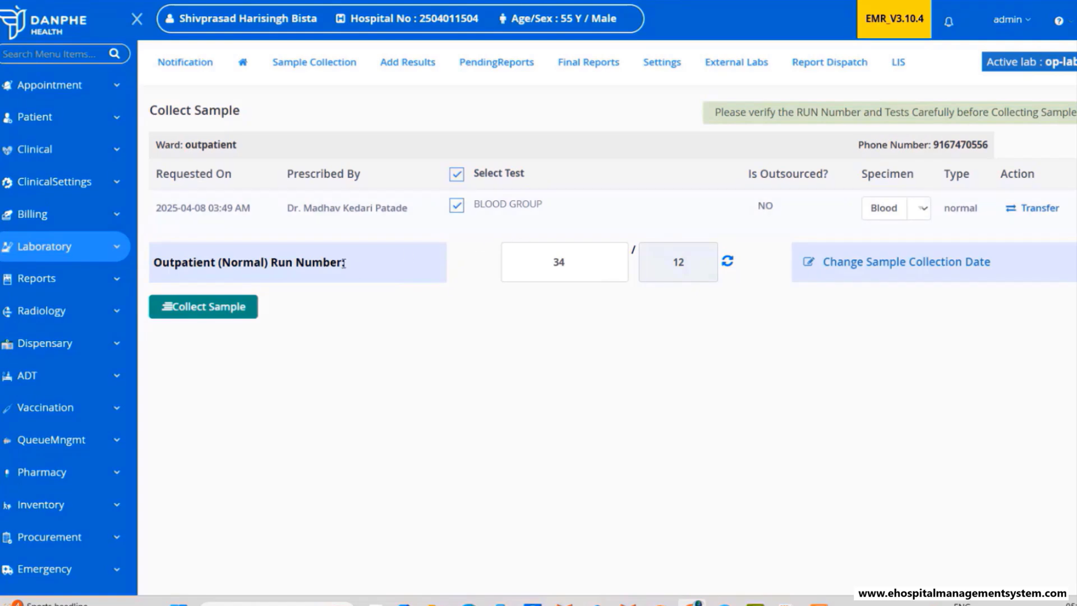
left_click(241, 308)
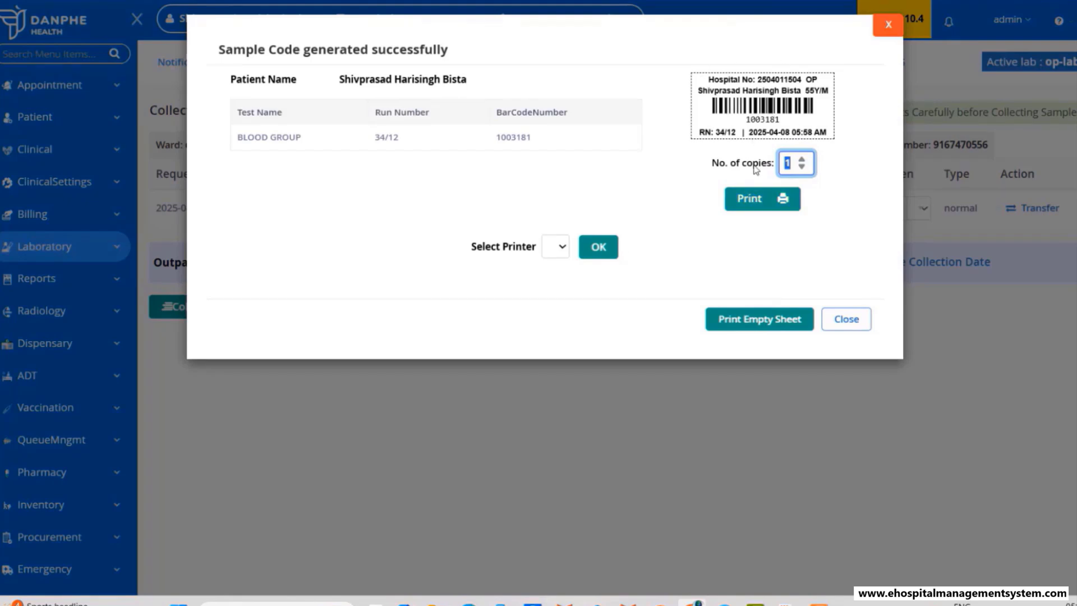
left_click(841, 321)
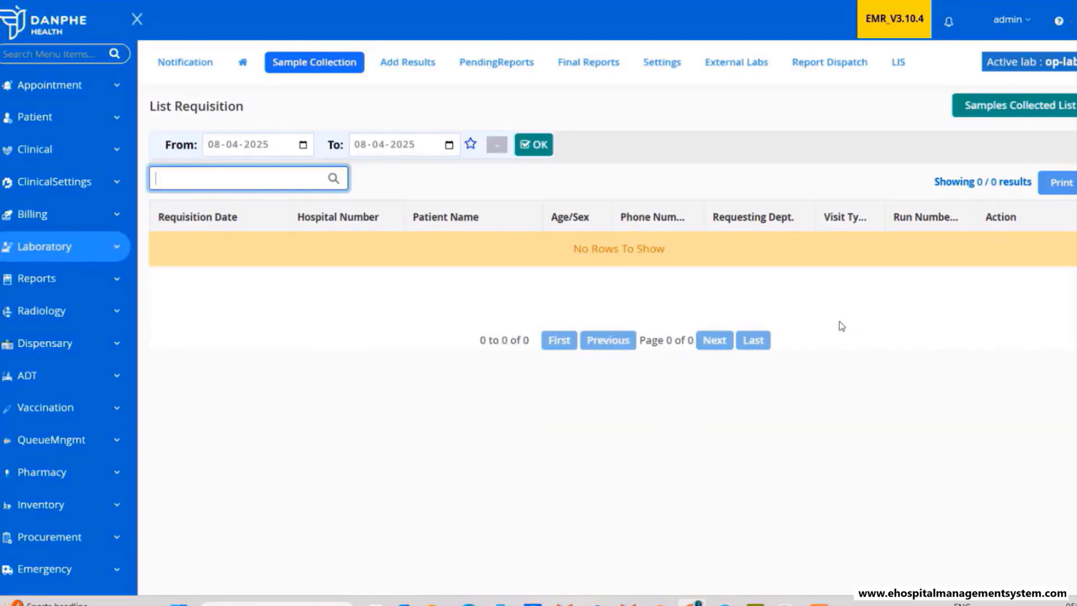
left_click(388, 64)
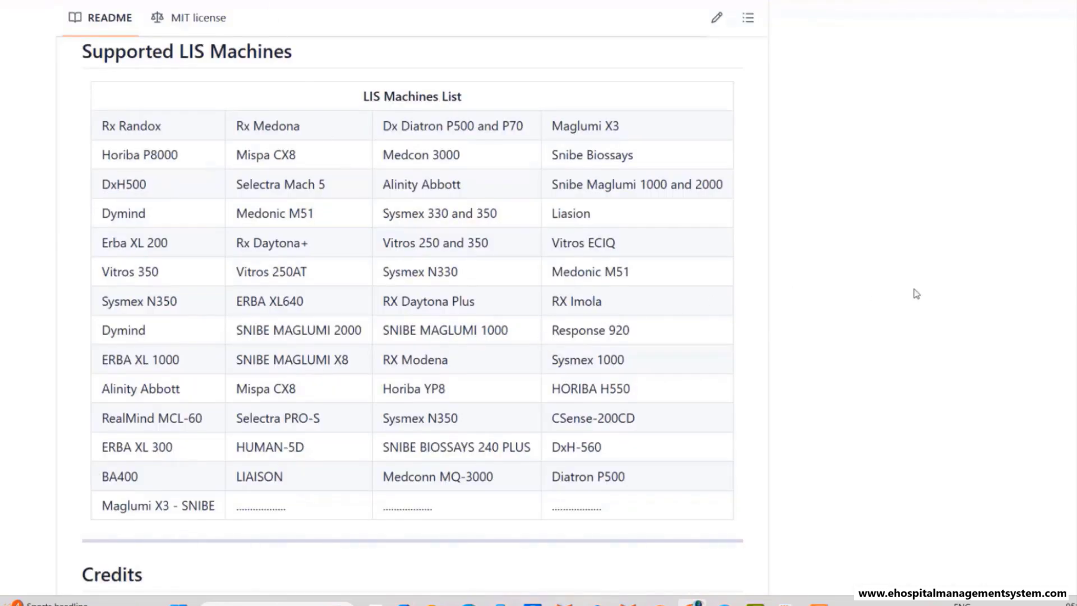
- Jump to the Supported LIS Machines section in the Danphe README's Table of Contents
scroll(415, 293, "up", 20)
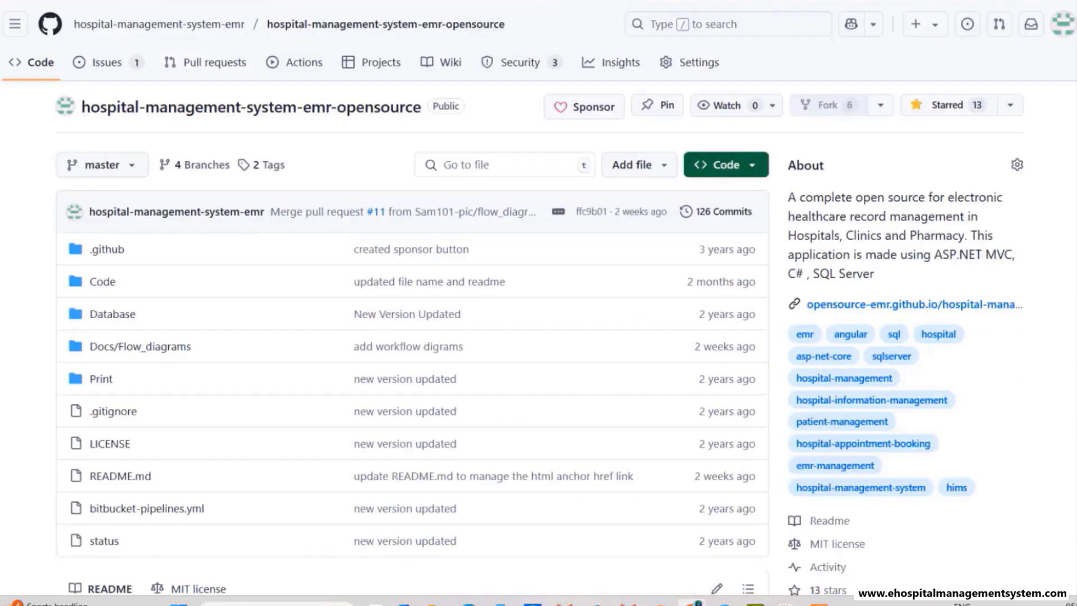
scroll(385, 237, "down", 20)
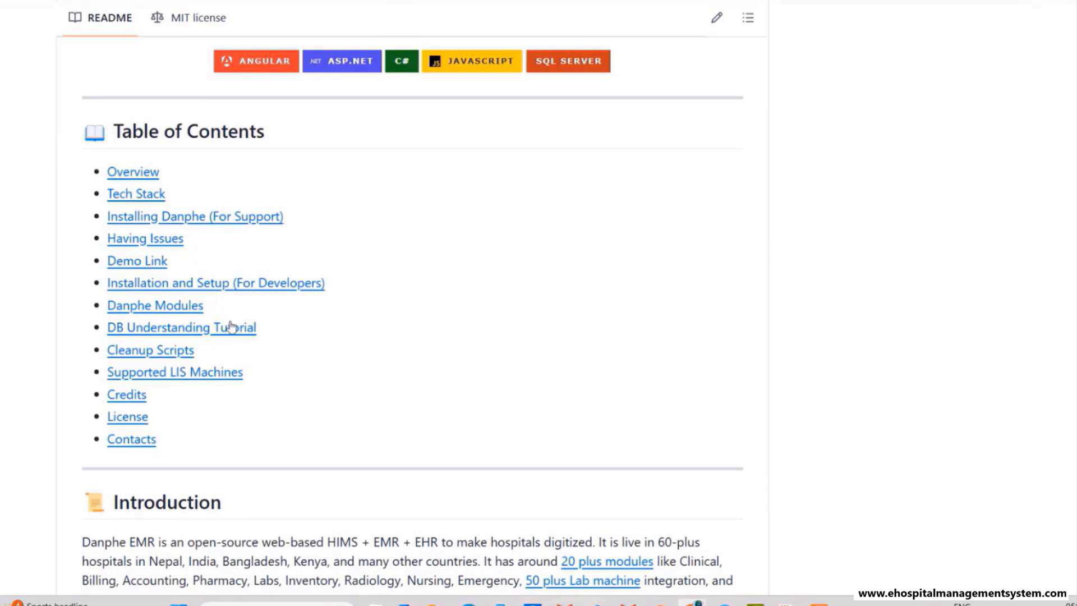
left_click(189, 374)
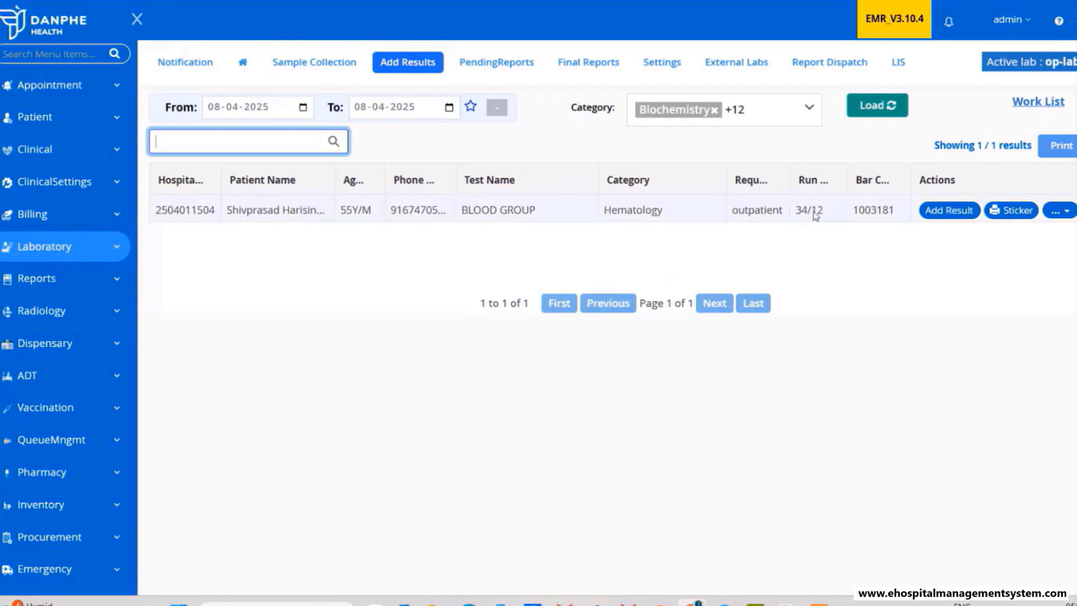
- Save a BLOOD GROUP result of 1 and add the report comment 'Put cpomment'
left_click(935, 212)
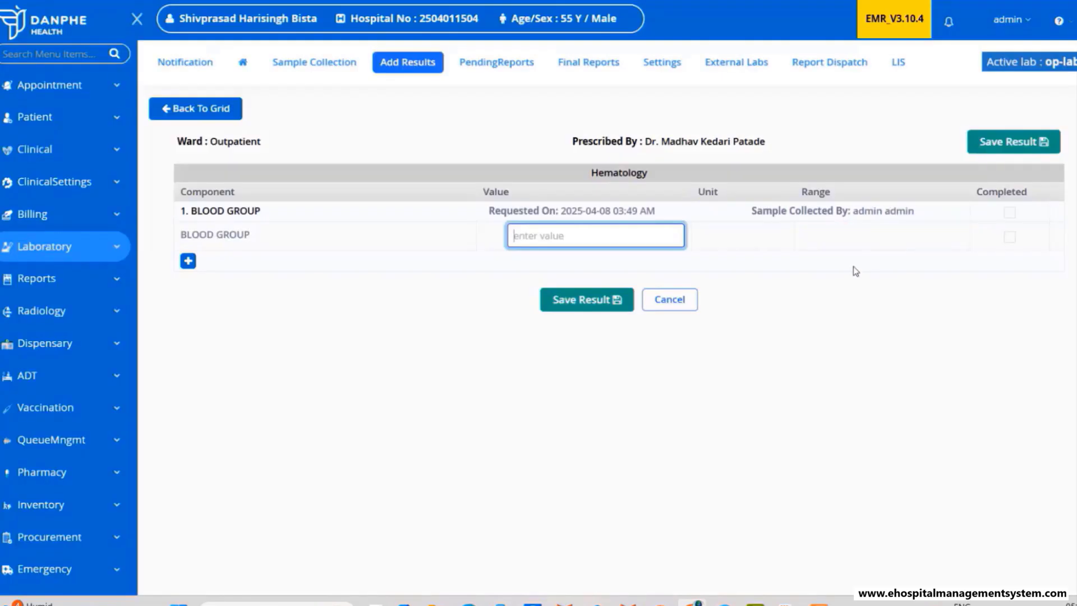
type("1")
left_click(587, 303)
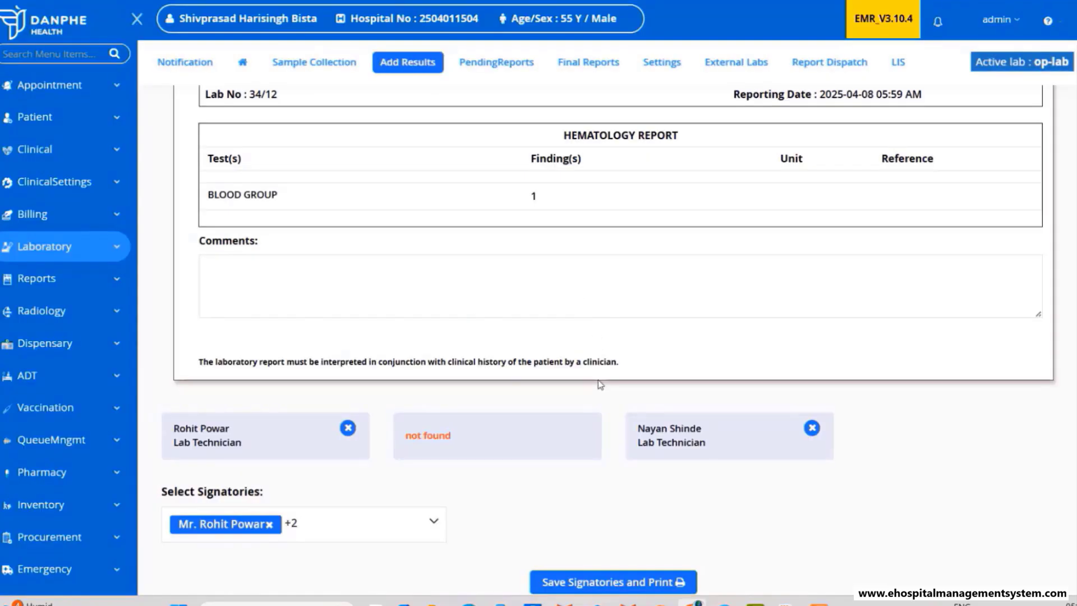
scroll(884, 356, "up", 2)
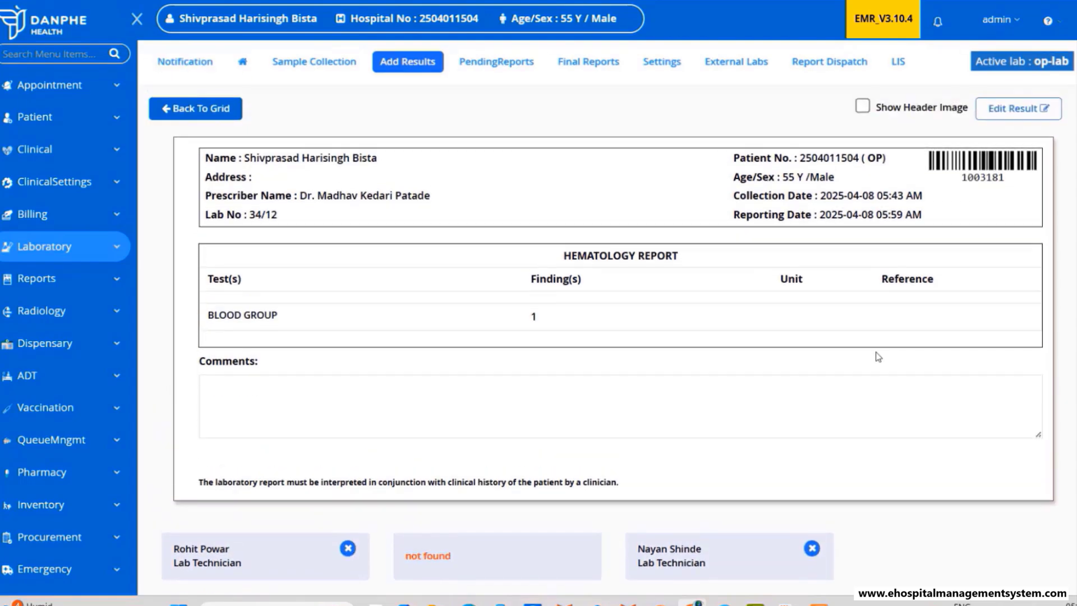
left_click(357, 387)
type("Put cpomments")
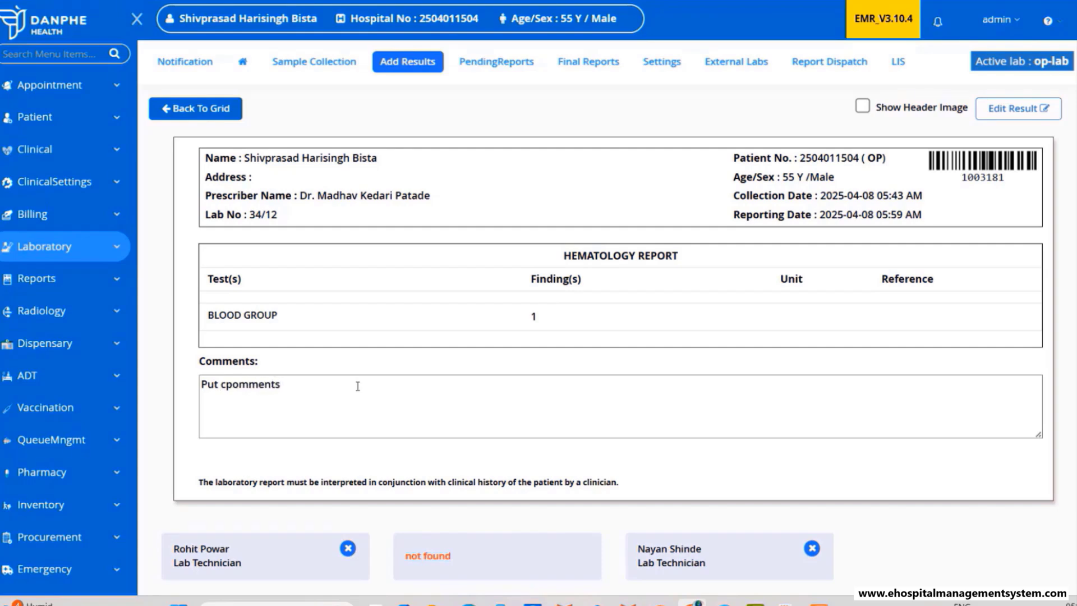
- Add a second lab technician as signatory and save the signatories to the report
scroll(361, 382, "down", 3)
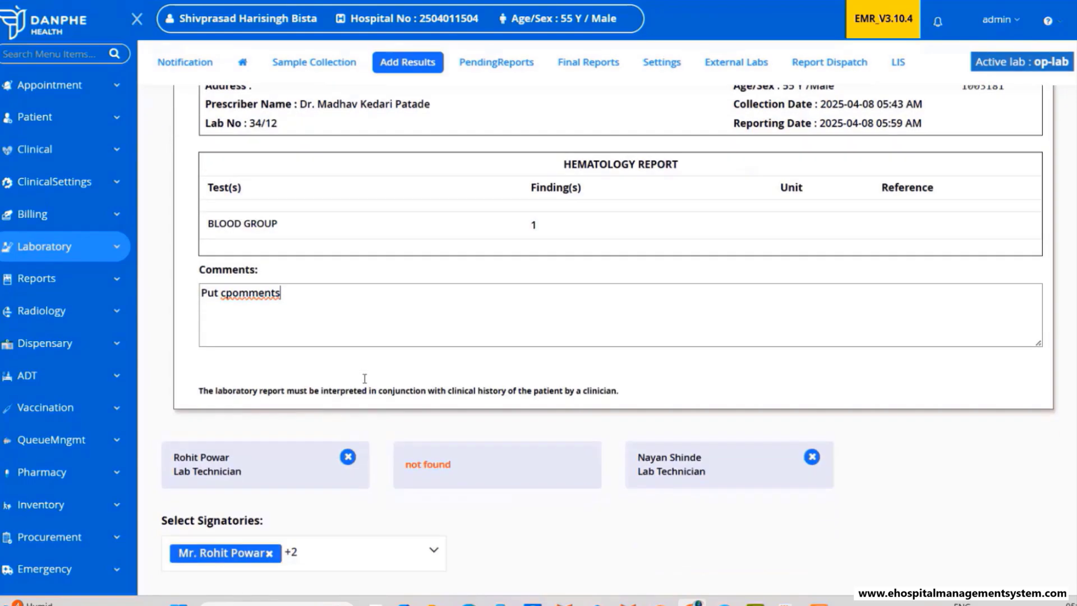
left_click(433, 484)
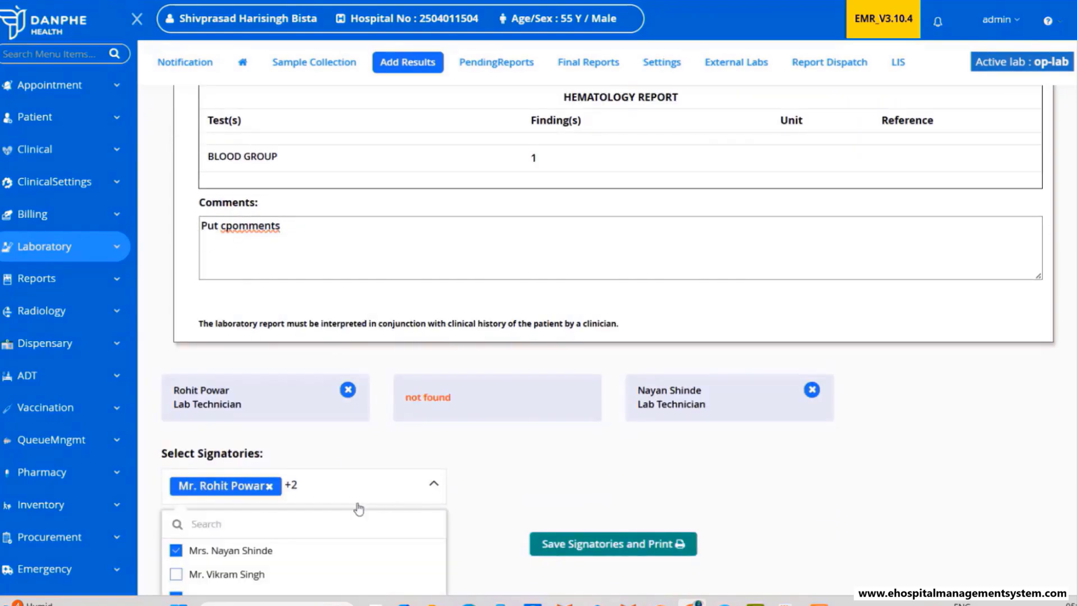
left_click(223, 573)
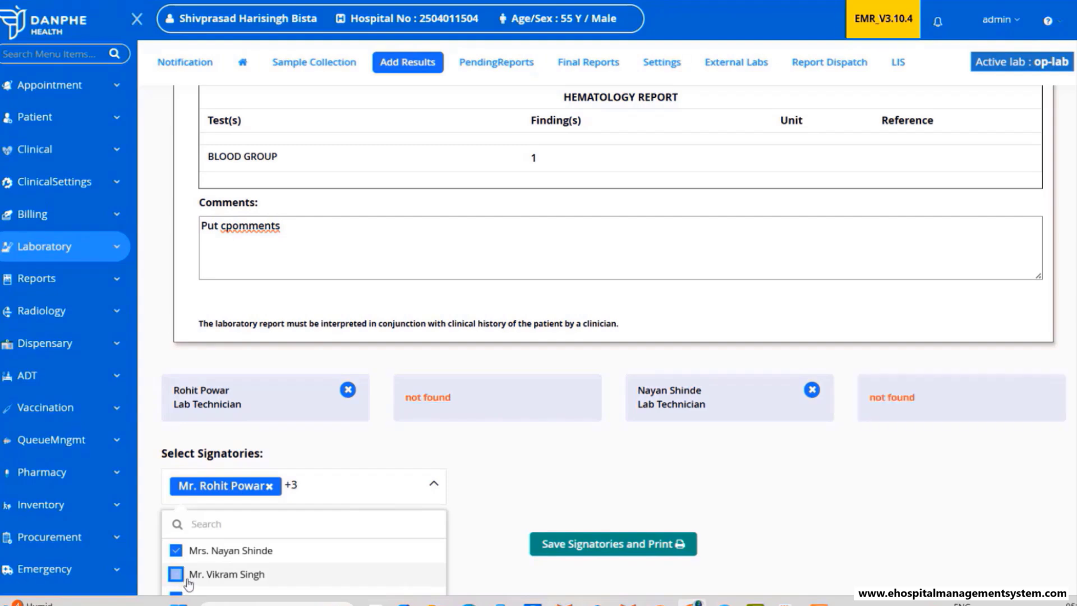
left_click(521, 491)
scroll(483, 441, "up", 3)
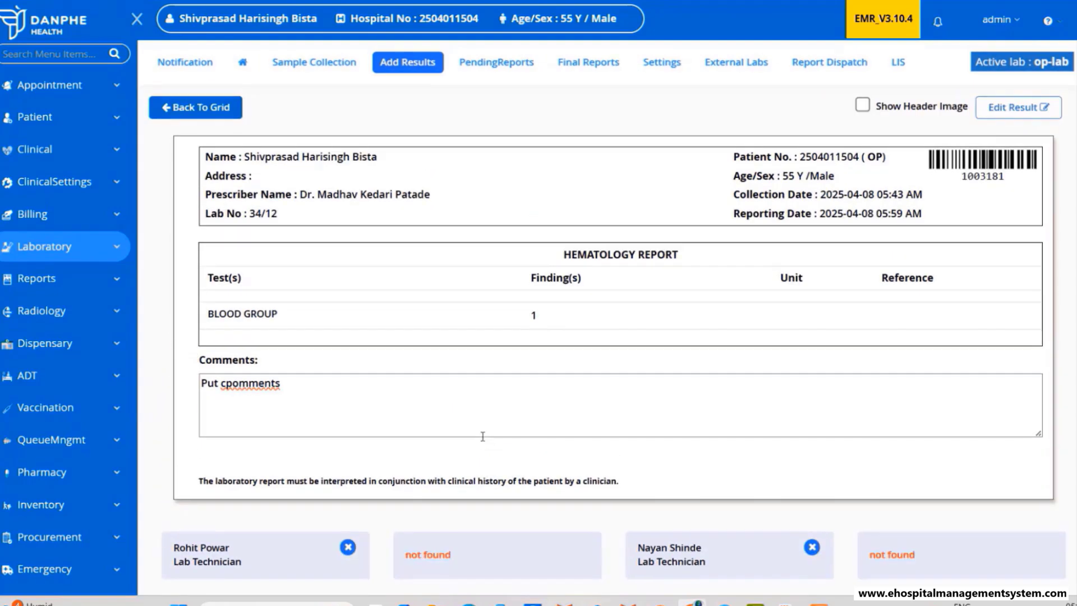
scroll(482, 436, "down", 3)
left_click(580, 556)
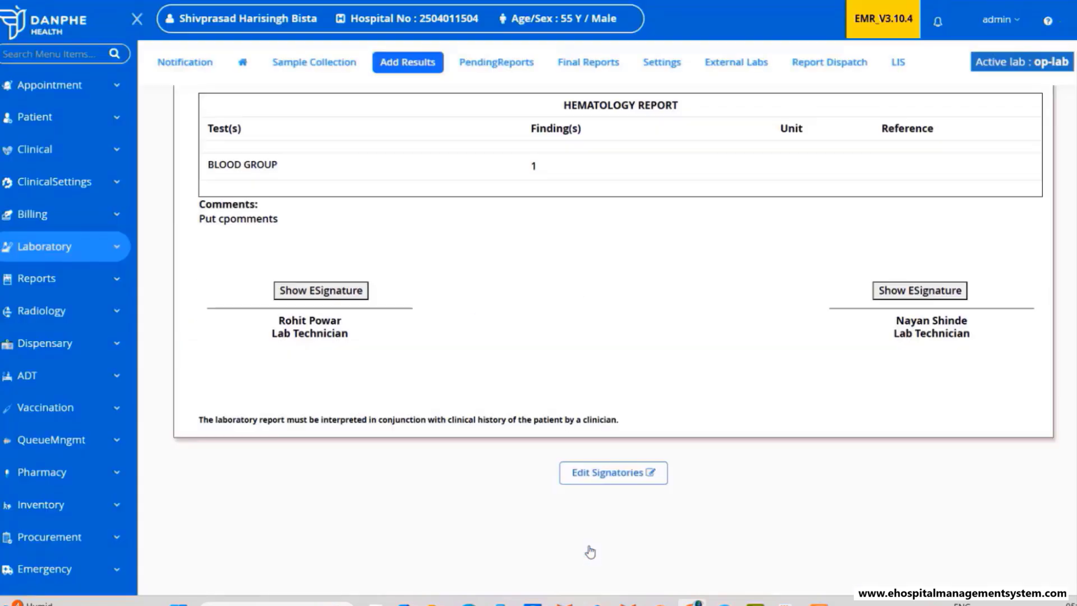
scroll(743, 471, "up", 3)
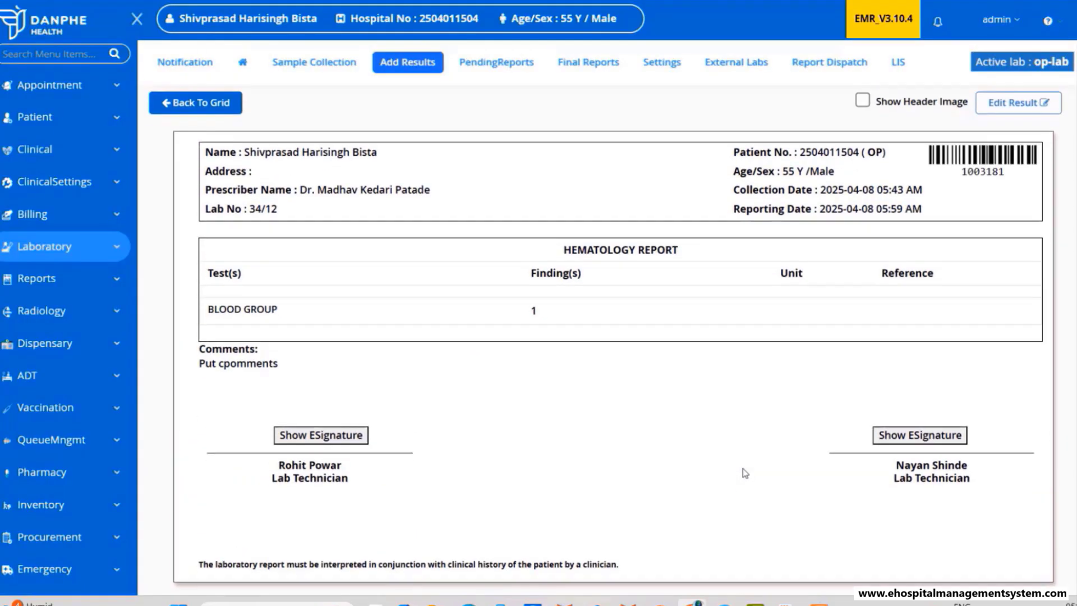
- Review Final Reports, flagging the 34/12 BLOOD GROUP row as Bill Not Paid, then go to Billing
left_click(508, 66)
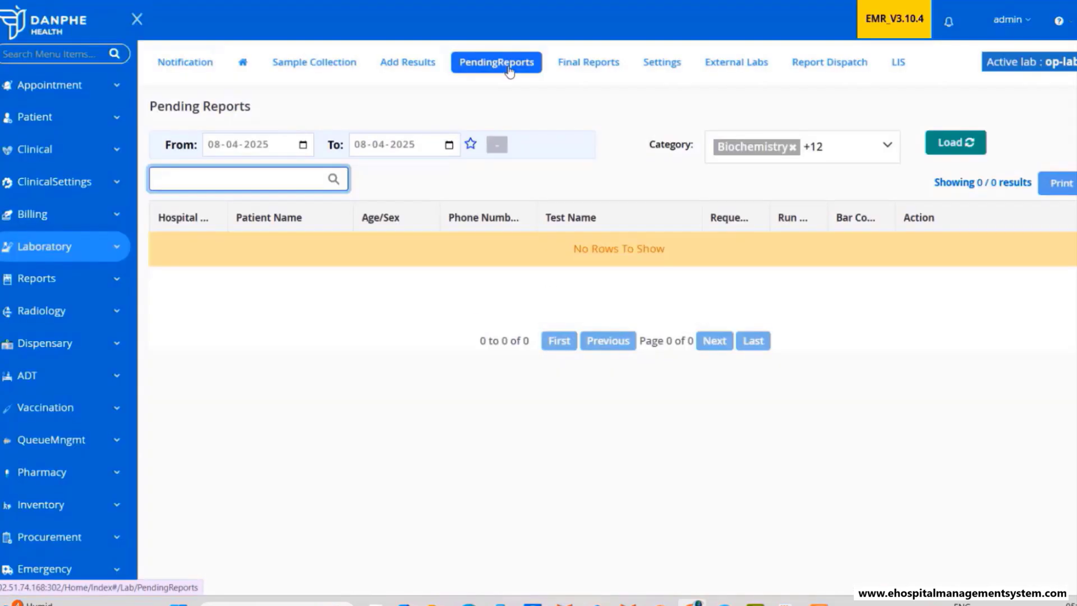
left_click(561, 74)
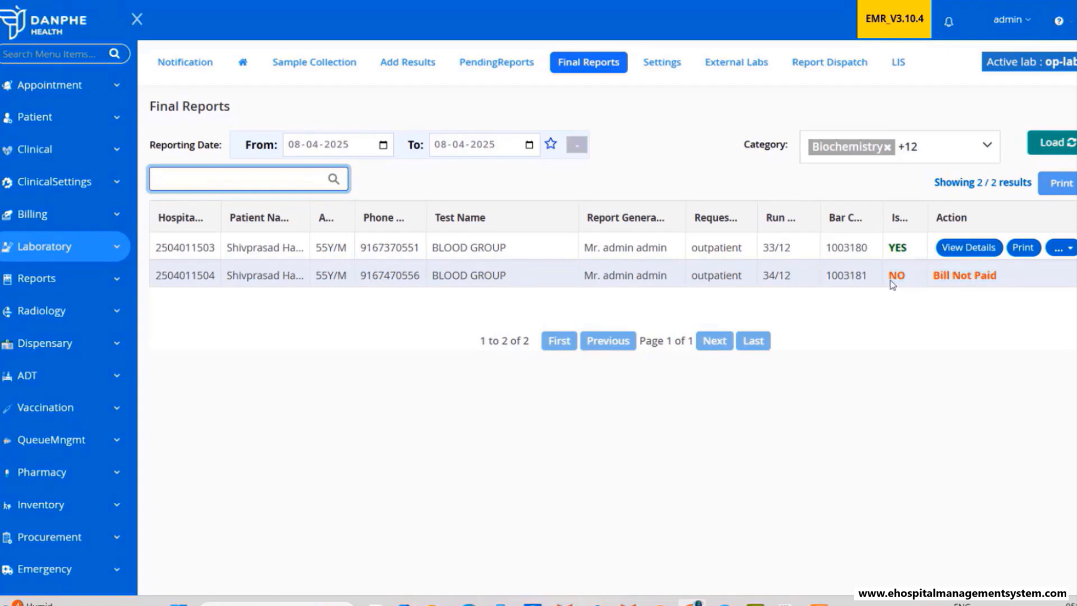
left_click_drag(898, 278, 985, 280)
double_click(962, 276)
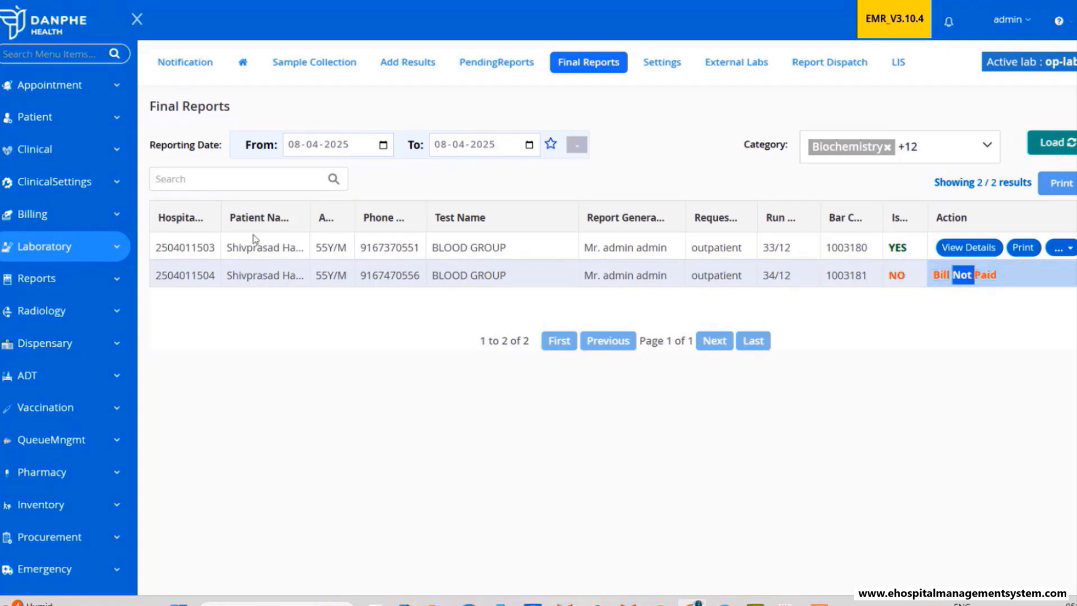
left_click(34, 216)
- Find the patient in billing search with a previous search term and open their billing details
left_click(188, 162)
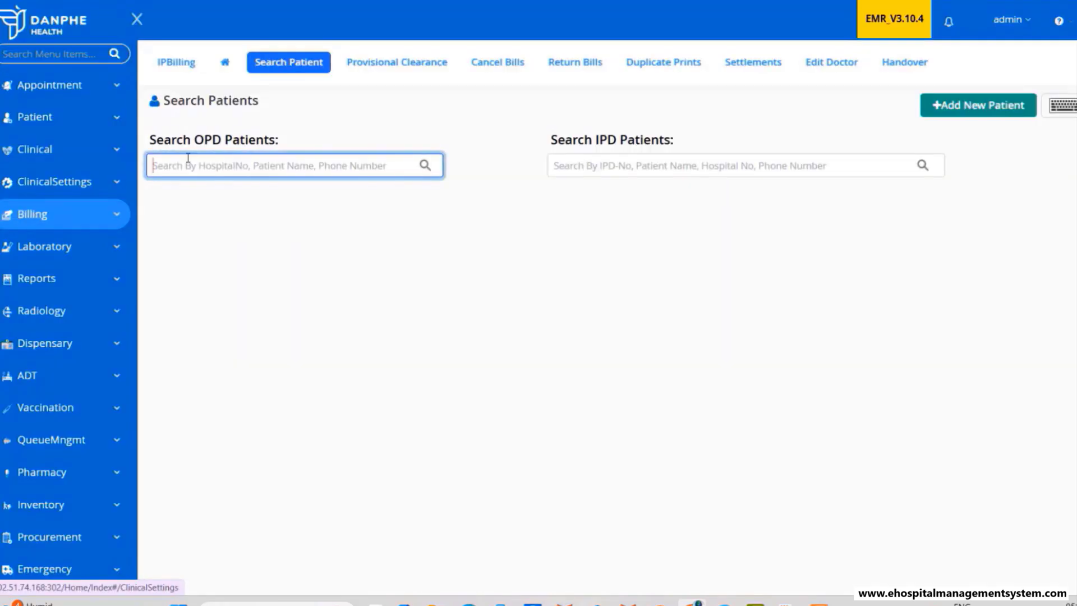
left_click(195, 164)
left_click(253, 199)
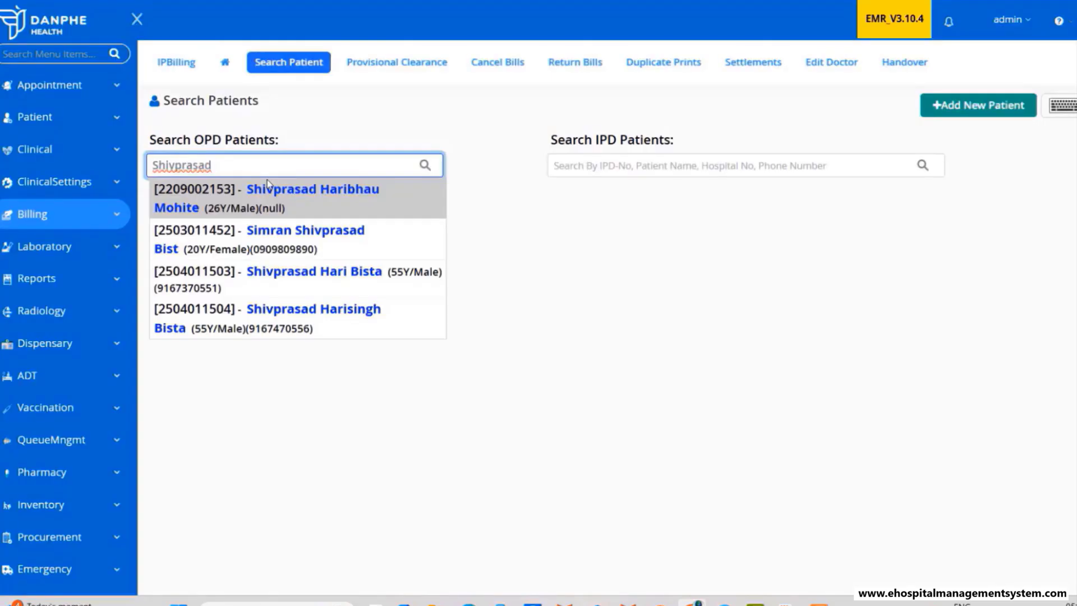
left_click(231, 309)
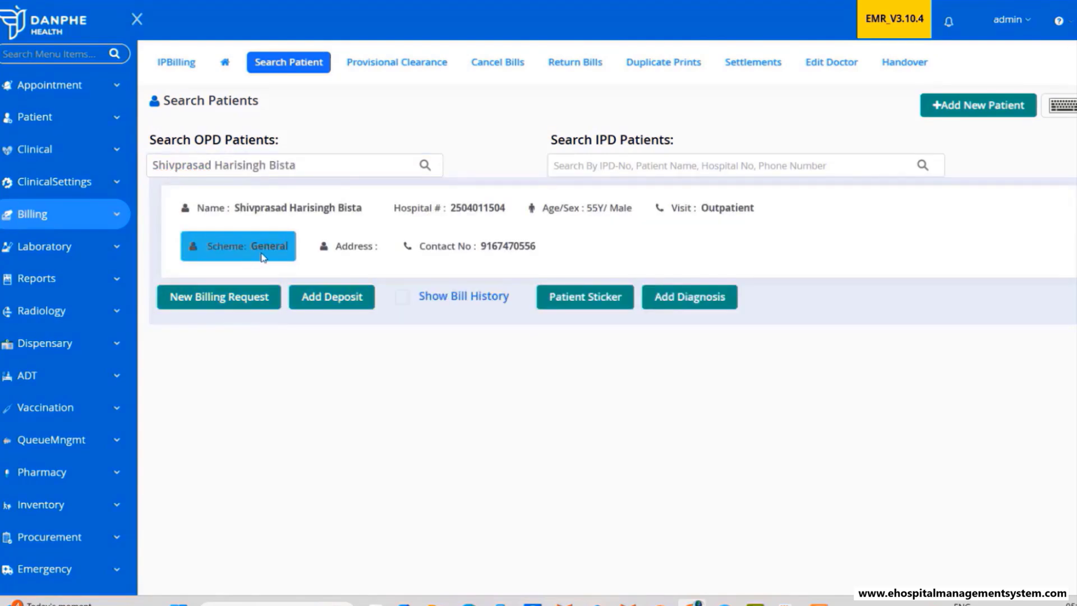
- Check the patient's provisional items in bill history, then open the Provisional Clearance list
left_click(444, 301)
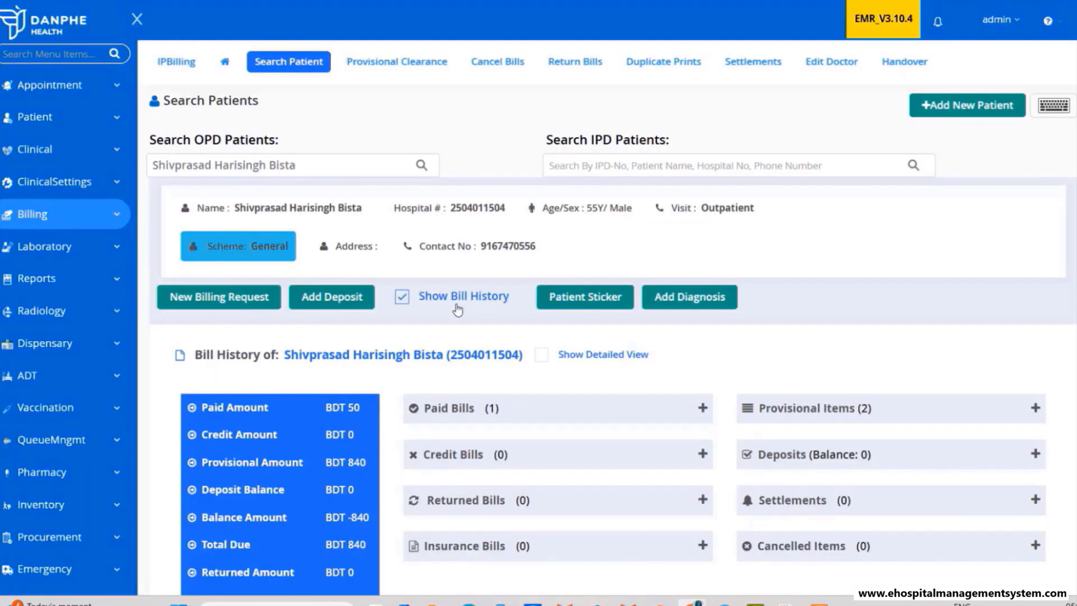
left_click(894, 418)
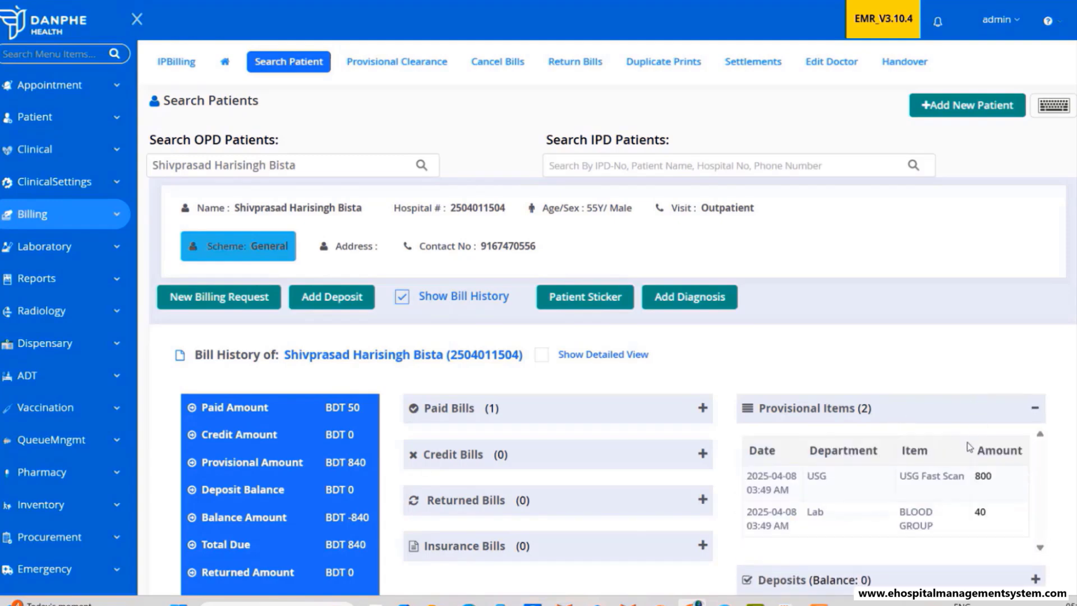
scroll(985, 331, "down", 2)
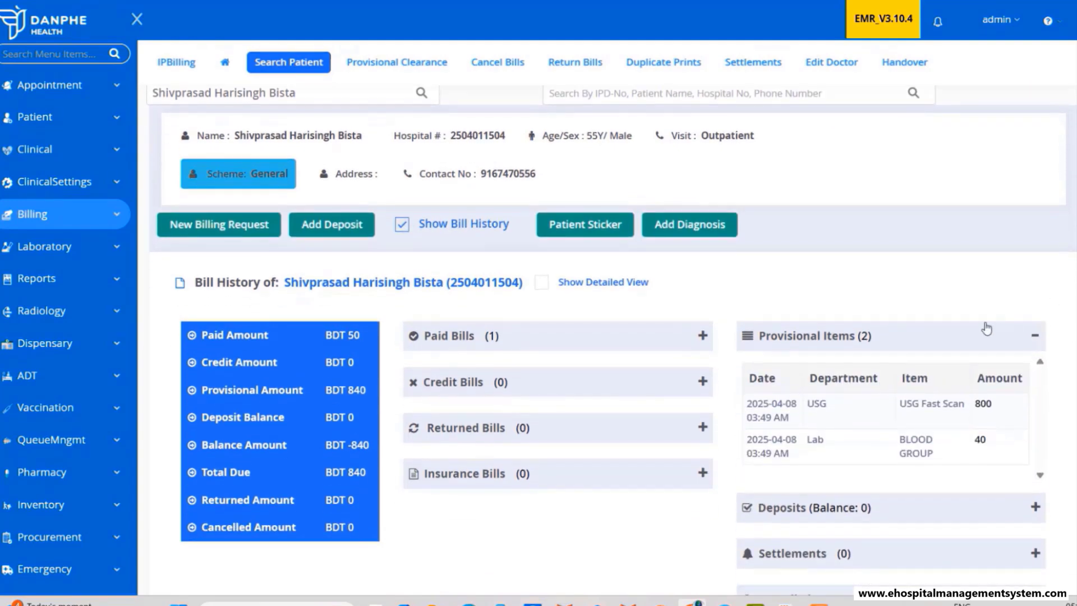
scroll(985, 329, "up", 2)
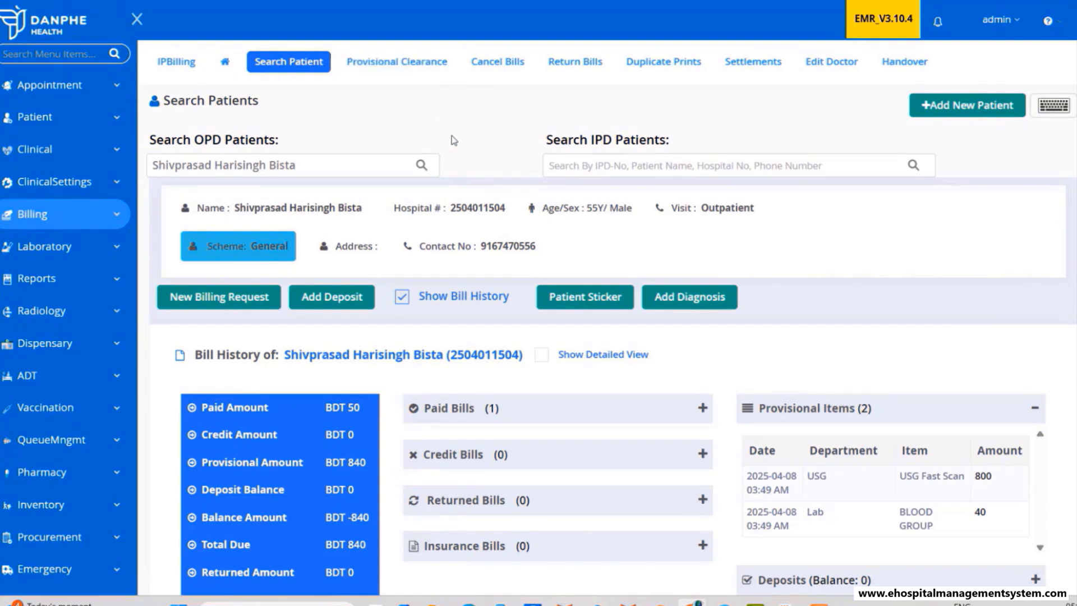
left_click(397, 62)
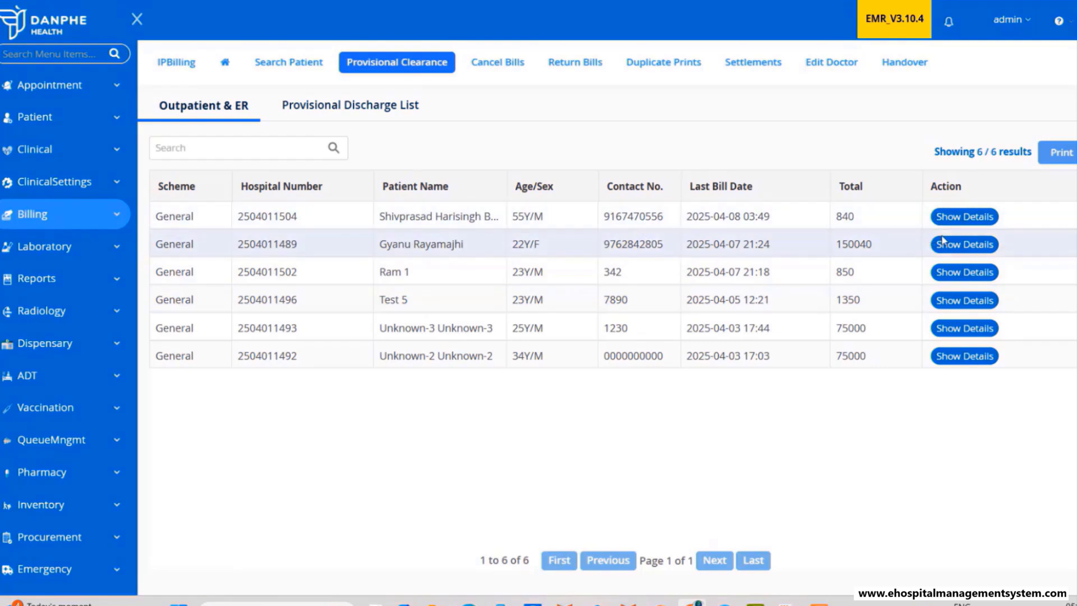
- Pay the patient's 840 provisional bill for BLOOD GROUP and USG Fast Scan, print the invoice
left_click(964, 217)
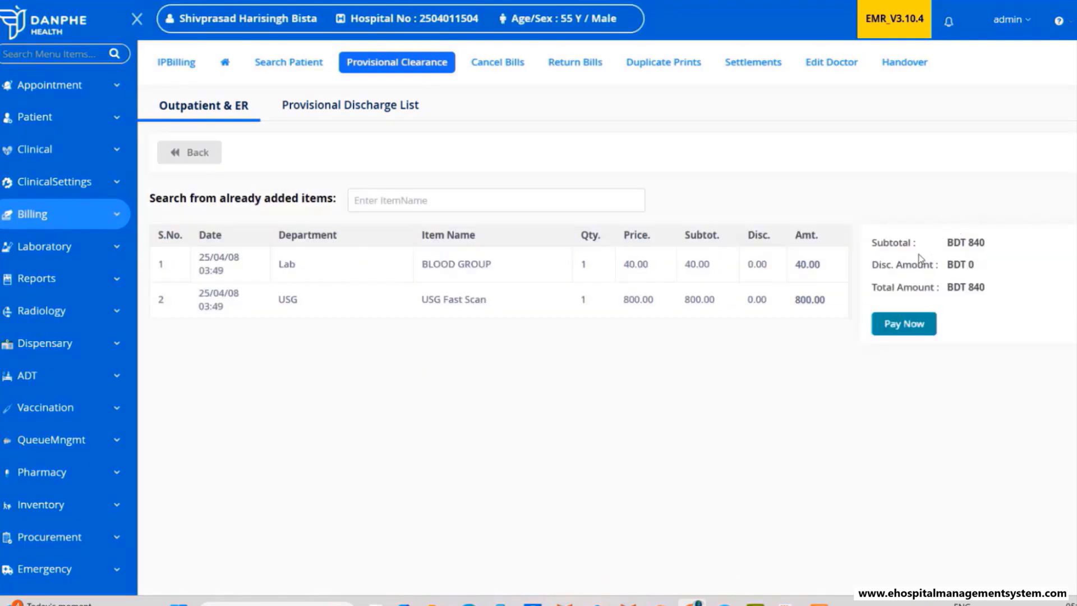
left_click(906, 331)
left_click(1016, 530)
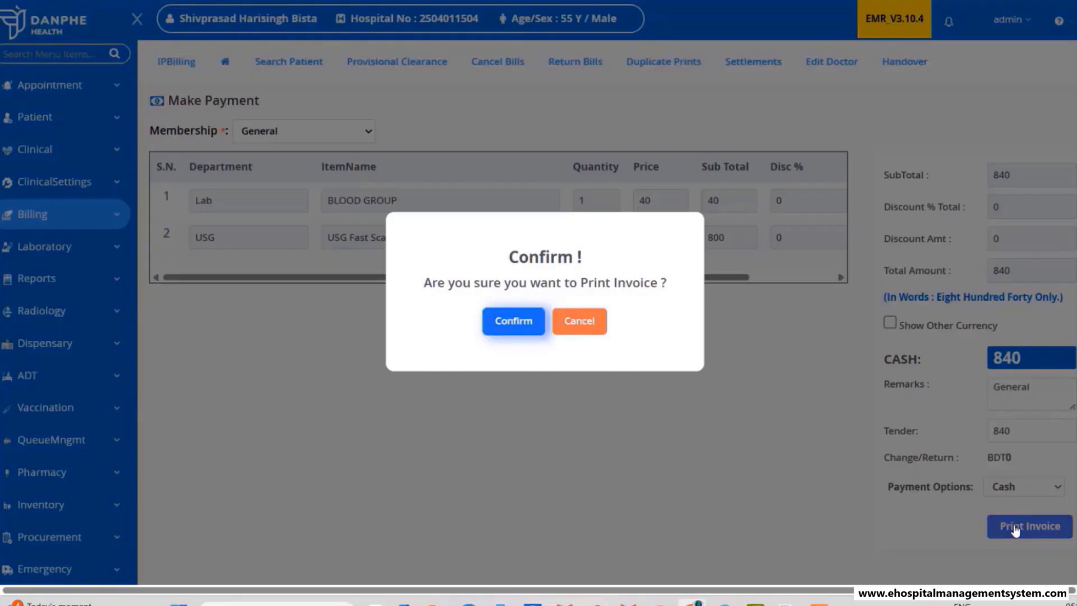
left_click(519, 328)
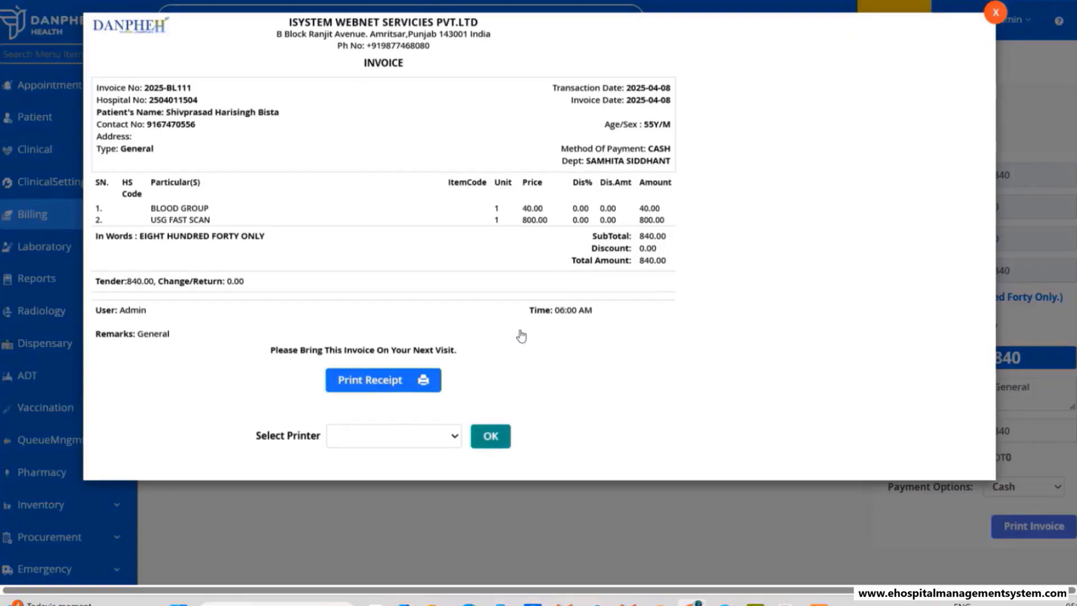
left_click(996, 16)
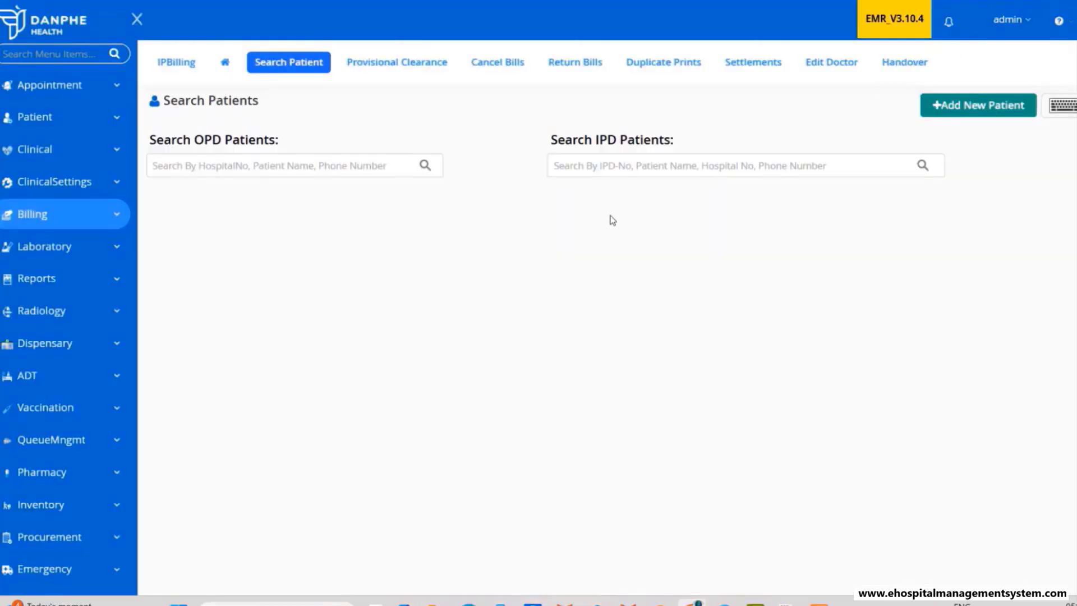
- Search outpatient billing for the patient by name and open their billing card
left_click(214, 169)
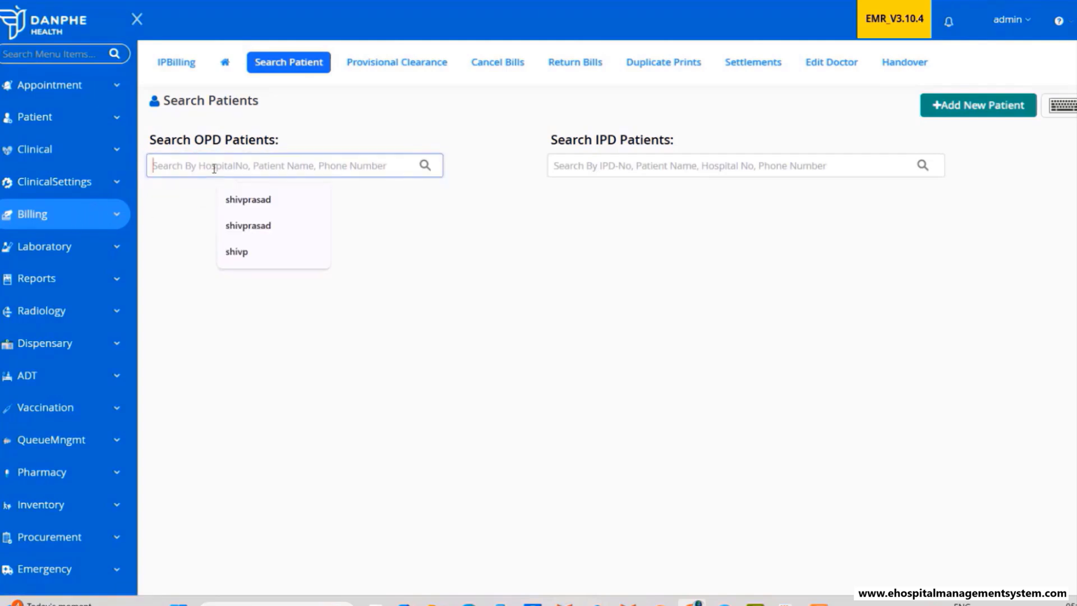
left_click(247, 200)
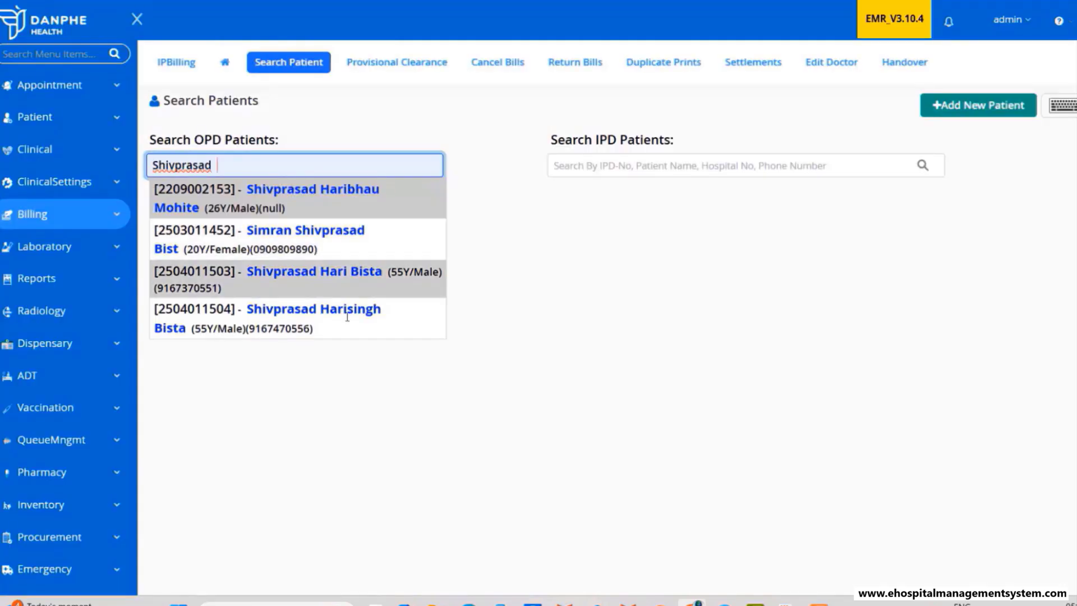
left_click(293, 324)
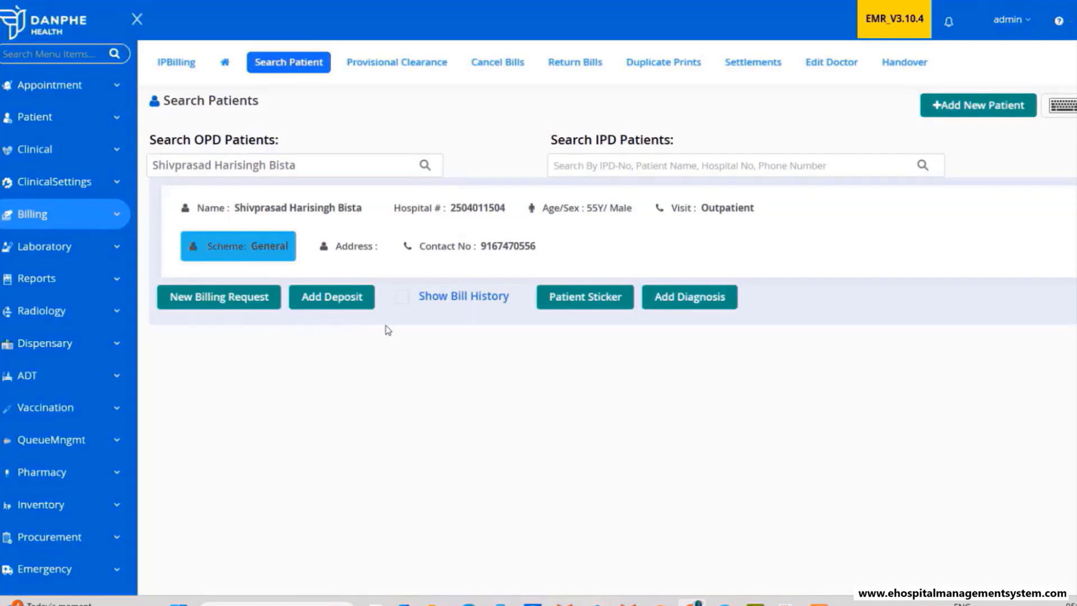
- Show detailed paid bill history, confirming BDT 890 across consultation, lab and scan charges
left_click(458, 301)
scroll(564, 362, "down", 1)
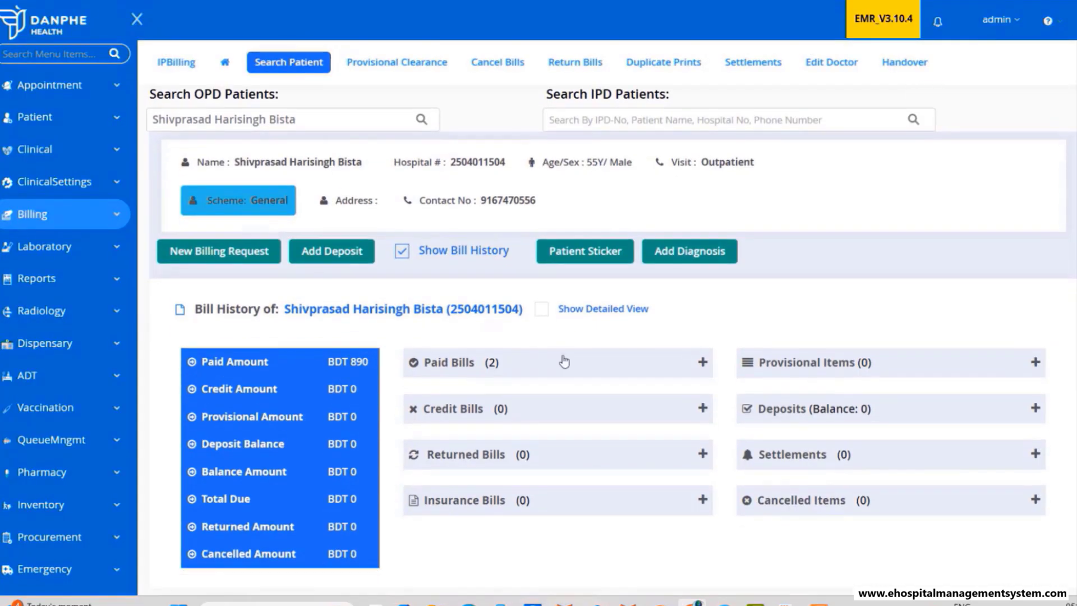
left_click(537, 365)
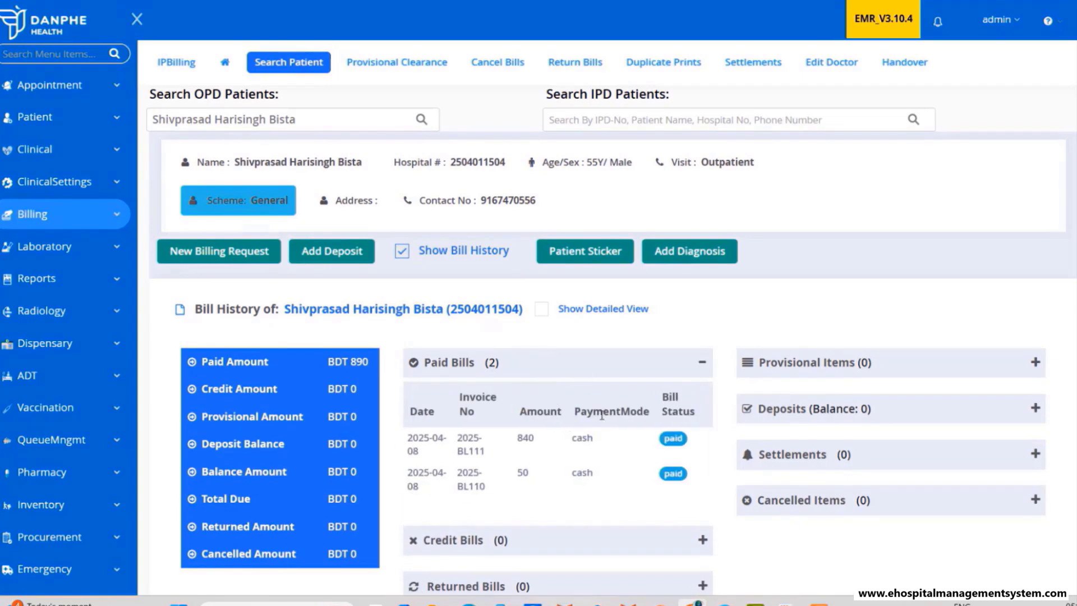
left_click(540, 316)
scroll(925, 308, "down", 4)
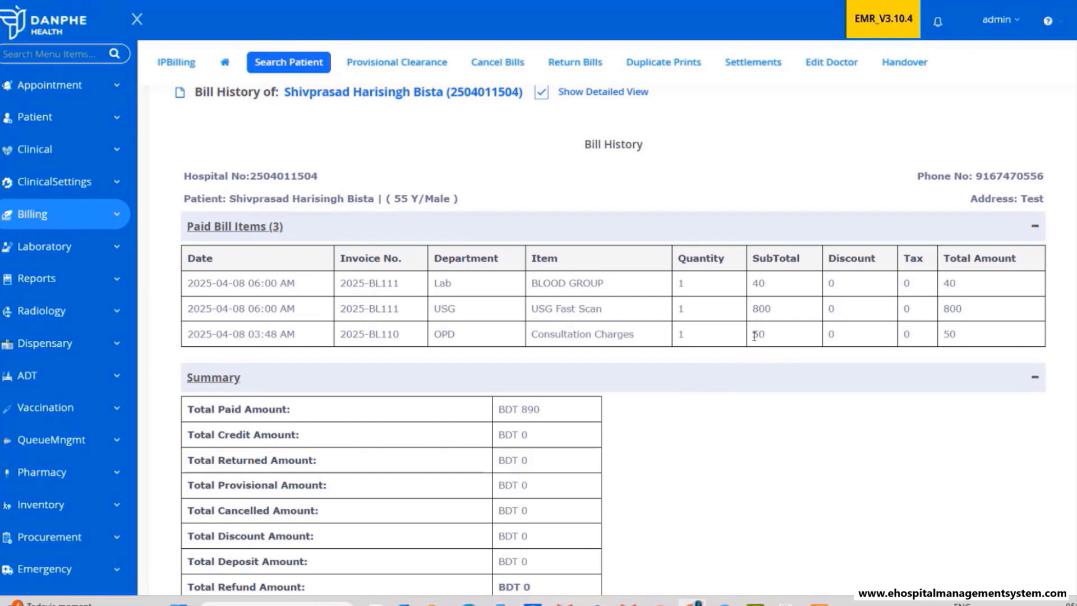
left_click_drag(754, 336, 775, 336)
left_click_drag(752, 283, 777, 308)
- Print the 34/12 BLOOD GROUP final report so its Final Reports row shows YES
left_click(23, 247)
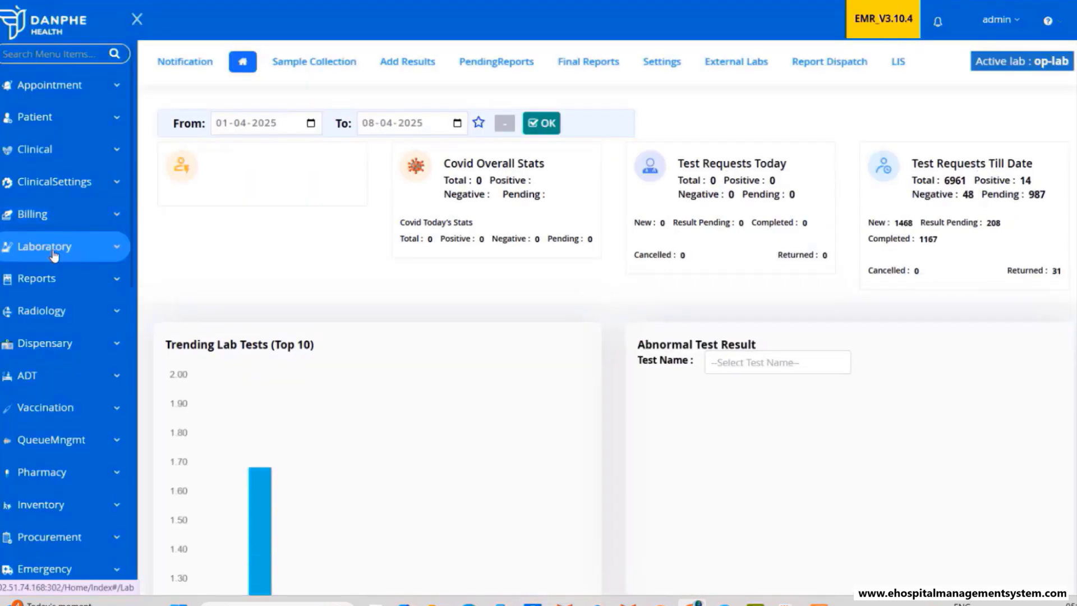
left_click(568, 74)
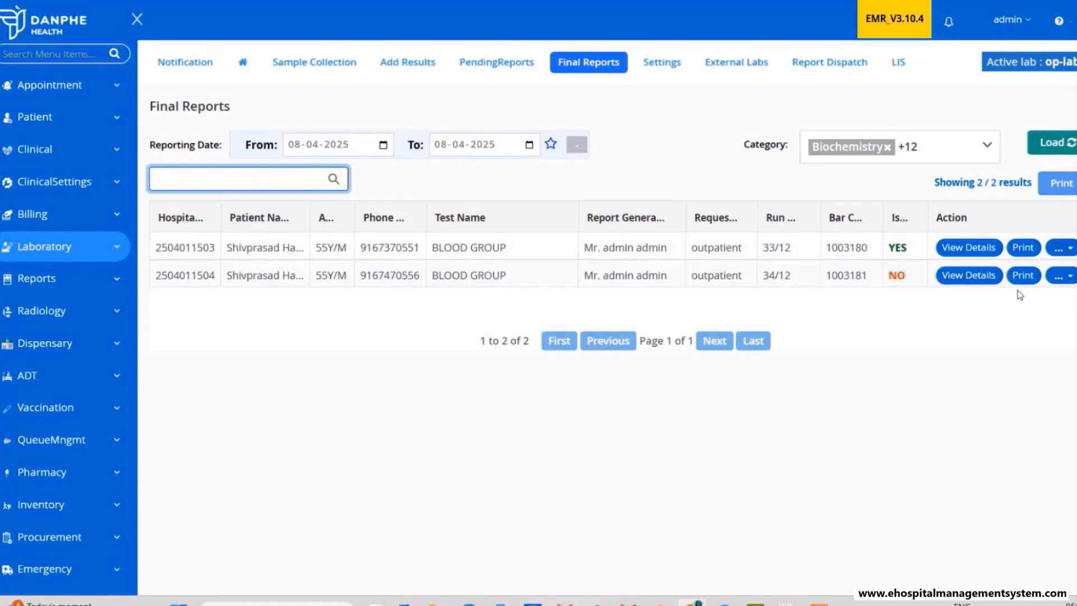
left_click(1023, 275)
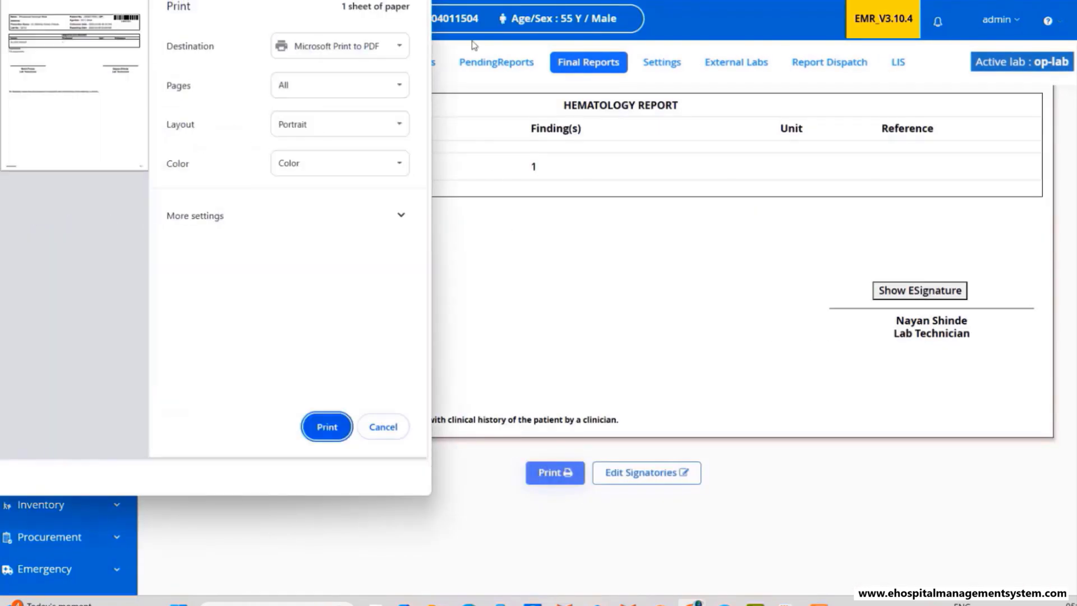
key("Escape")
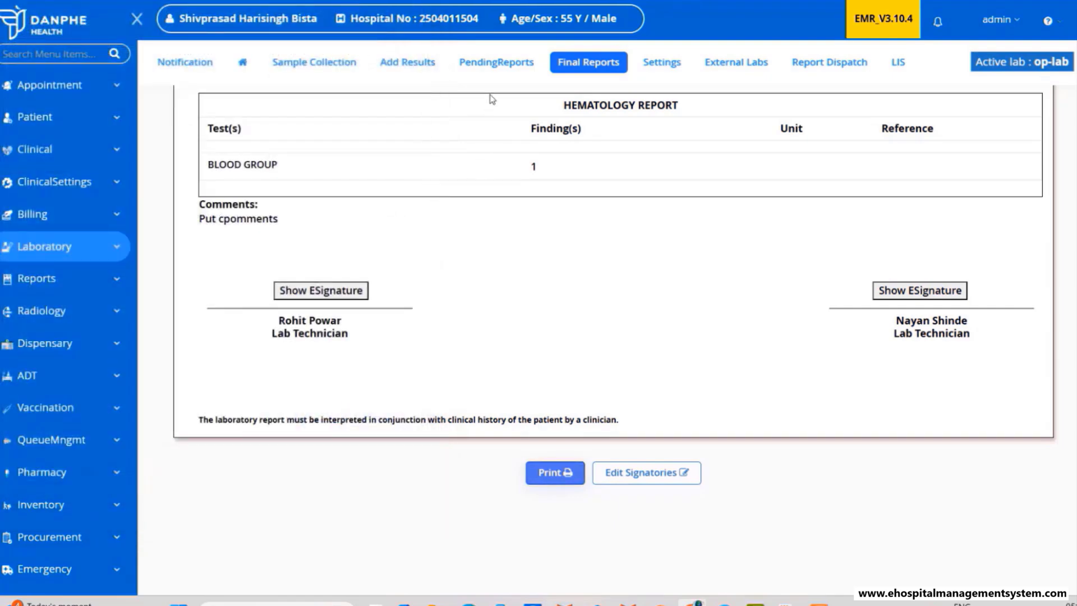
left_click(496, 62)
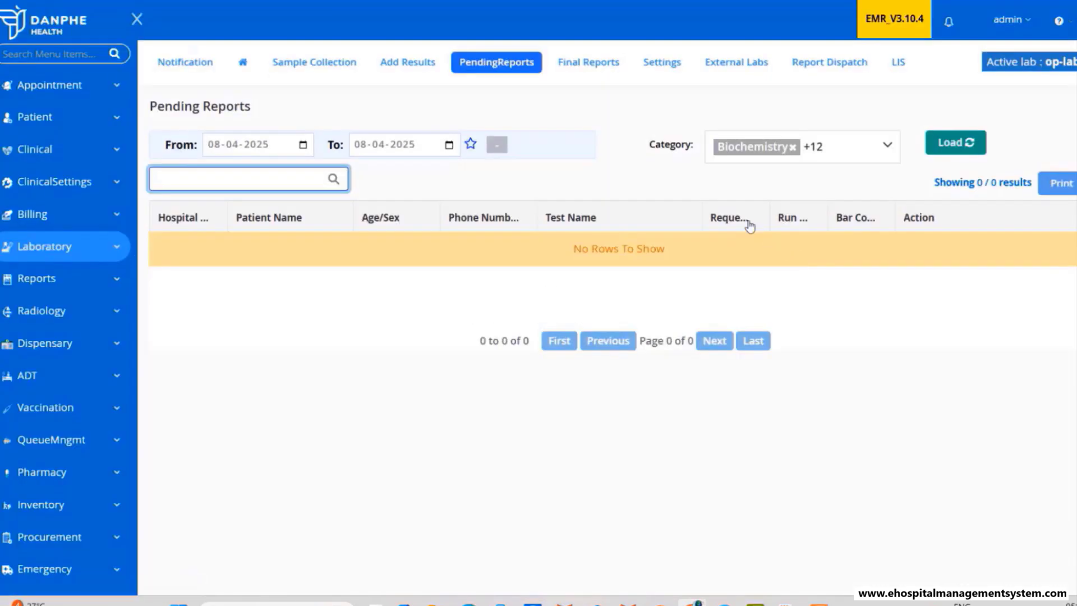
left_click(603, 68)
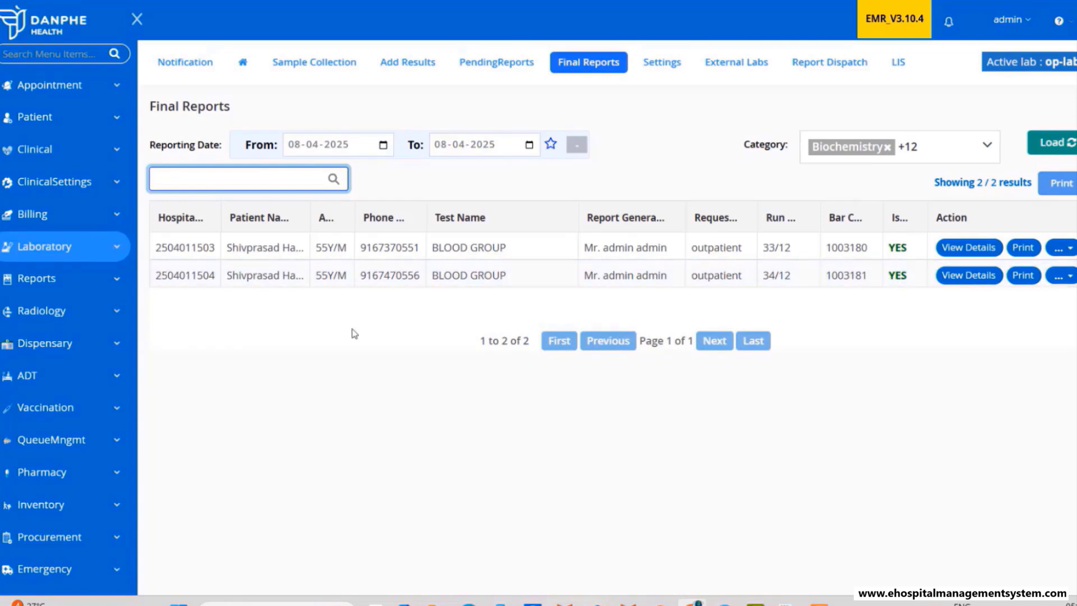
- Mark the patient's USG Fast Scan as done in Radiology using X-RAY(8*10) film
left_click(62, 313)
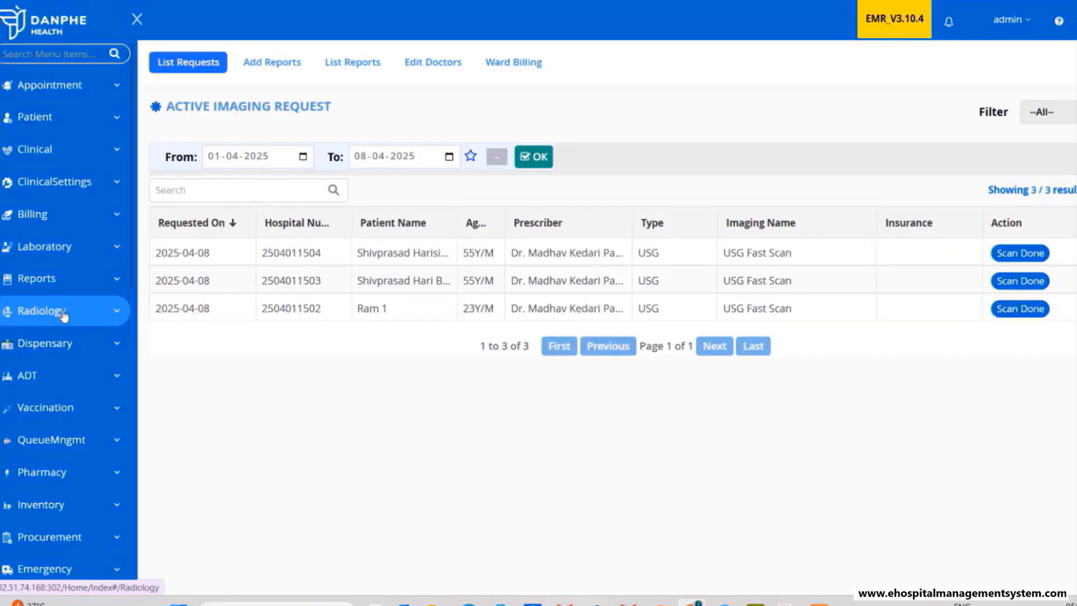
left_click(1013, 257)
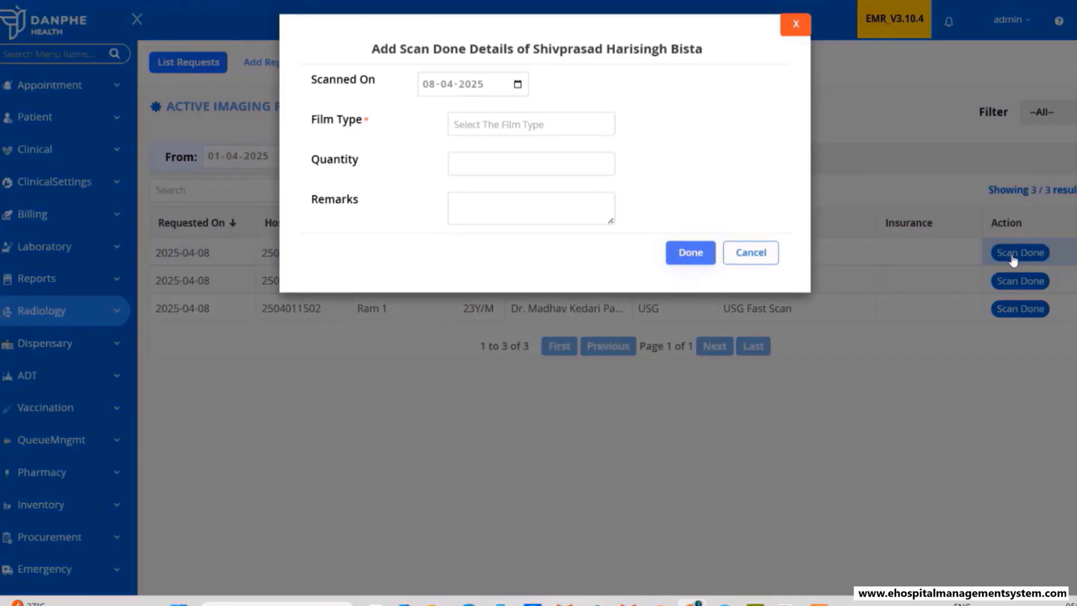
left_click(496, 129)
left_click(487, 146)
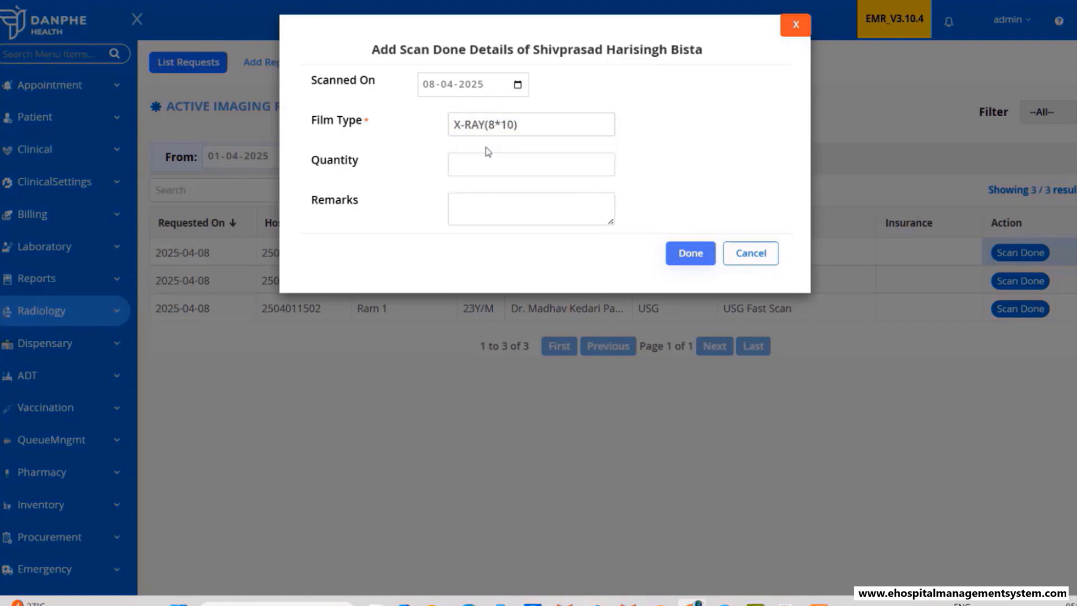
left_click(493, 206)
left_click(691, 252)
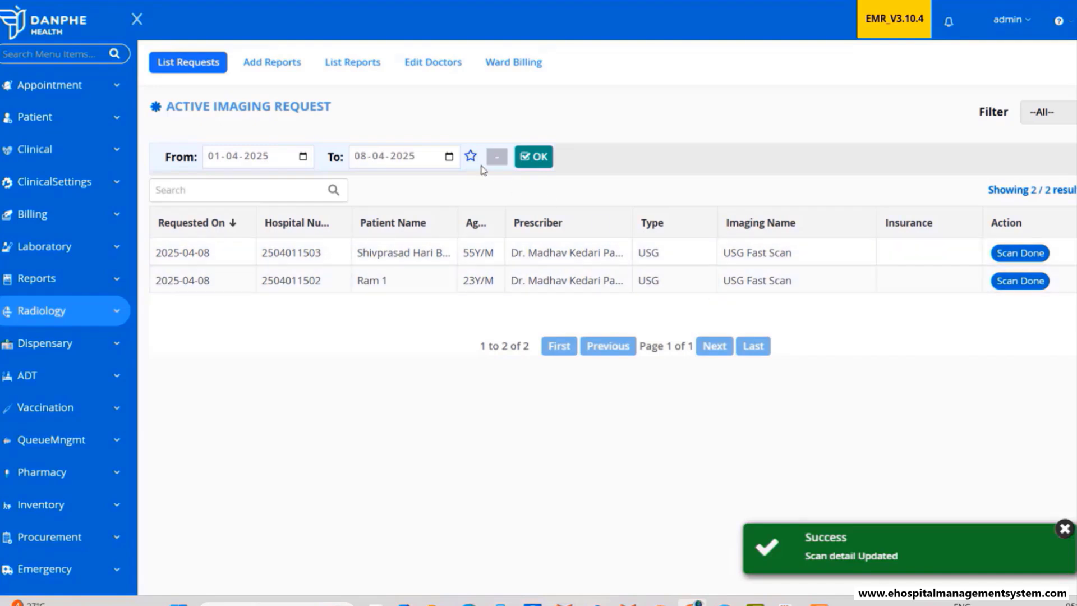
- Start the USG Fast Scan report for the patient's scan using the DEFAULT template
left_click(300, 69)
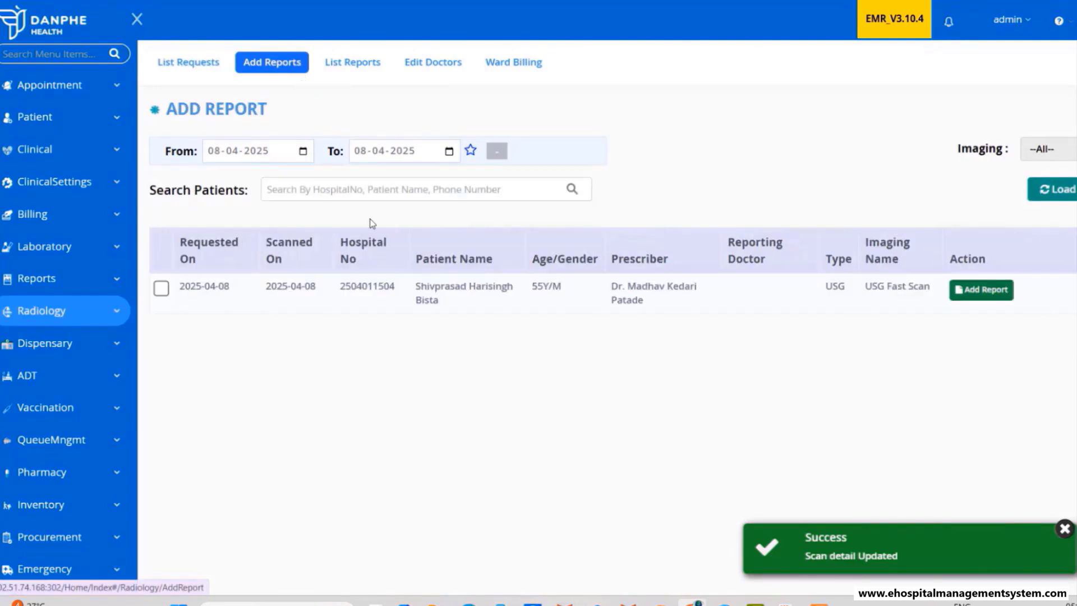
left_click(161, 288)
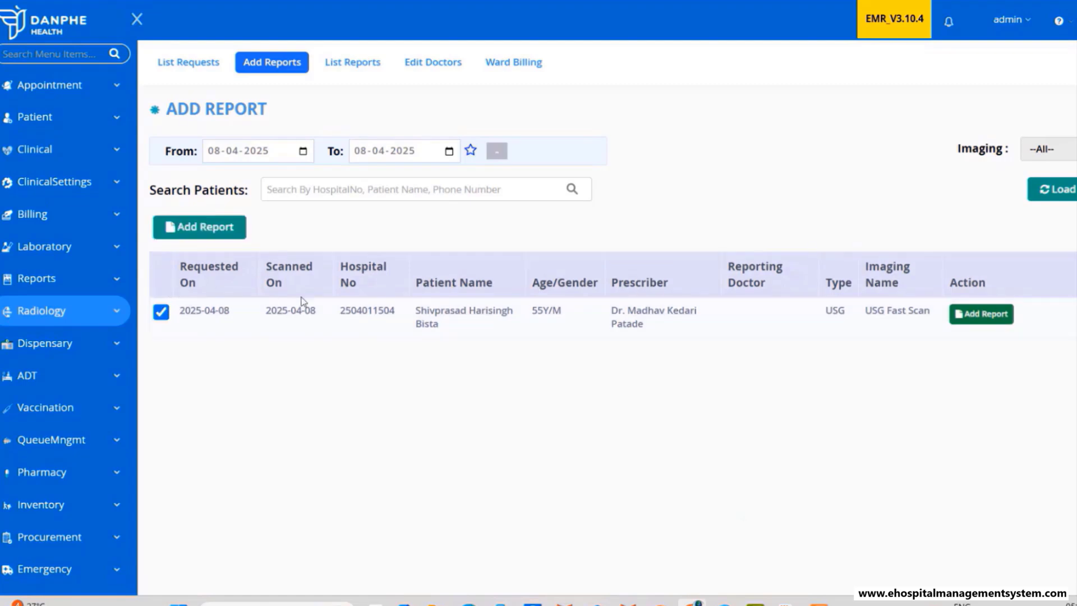
left_click(988, 317)
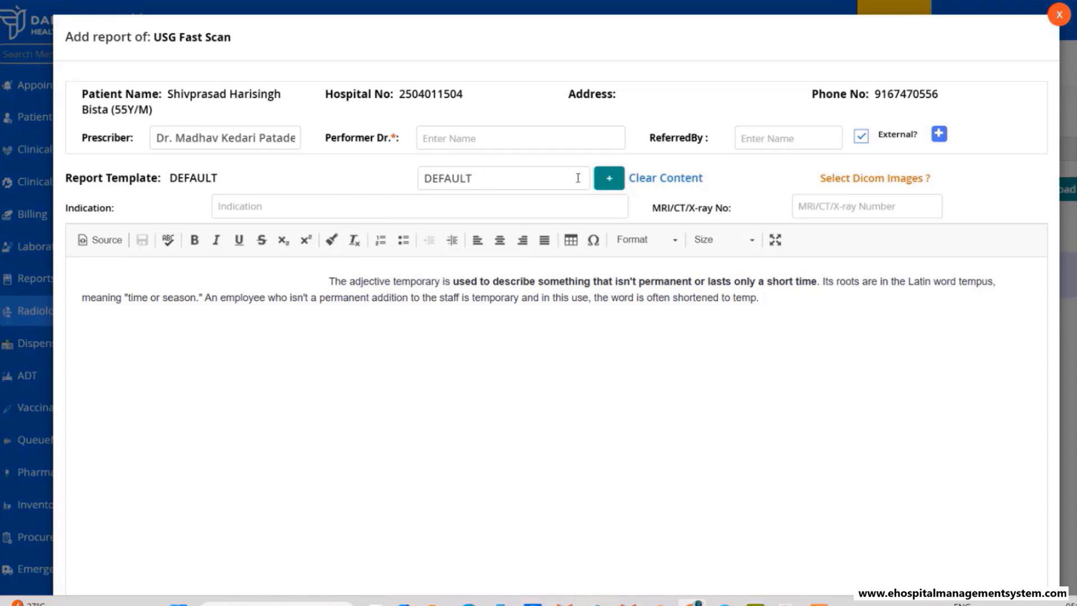
left_click(601, 182)
left_click(521, 176)
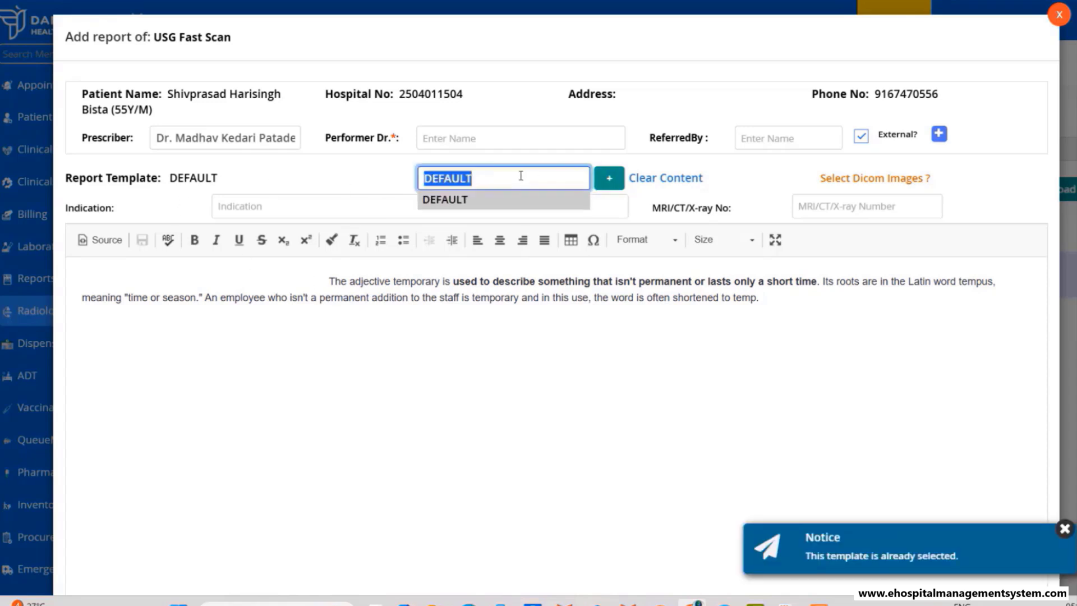
left_click(463, 212)
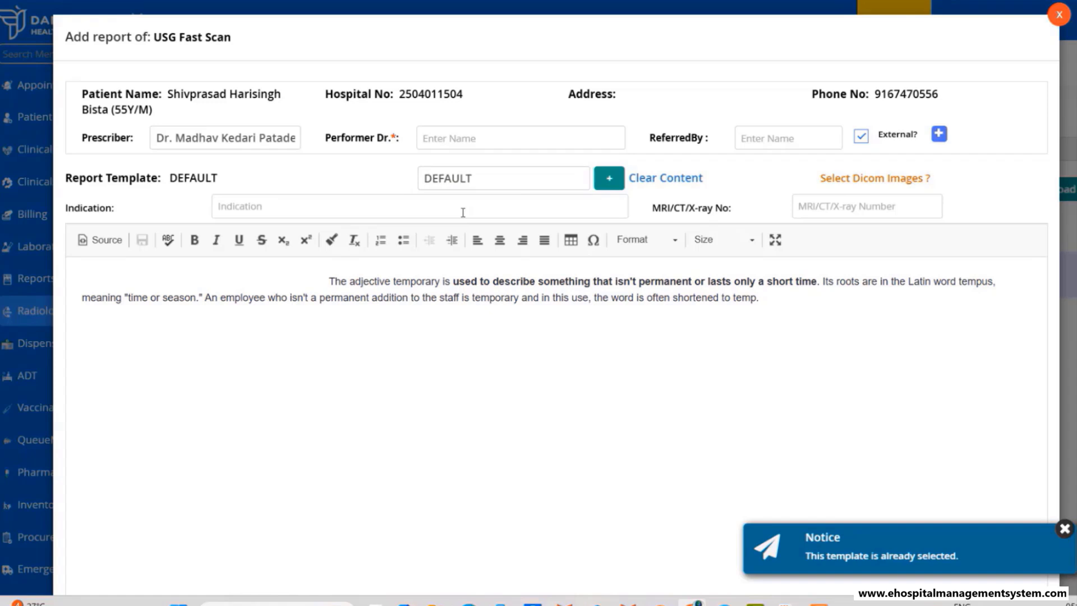
left_click(397, 324)
scroll(428, 373, "down", 5)
- Add a signatory and performing doctor, then Submit & Print the report, cancelling the print dialog
left_click(275, 464)
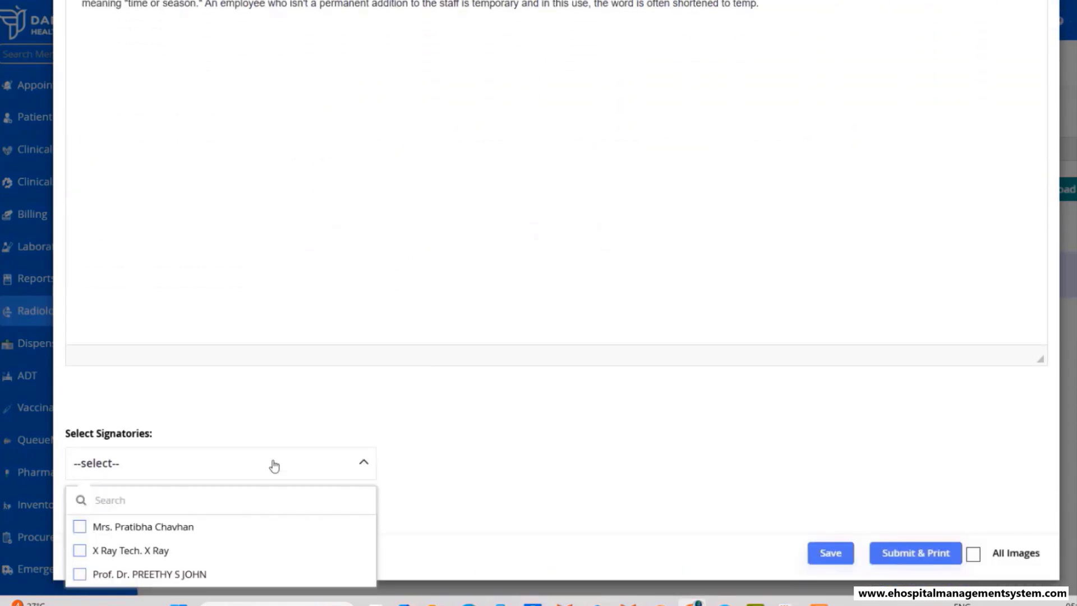
left_click(103, 526)
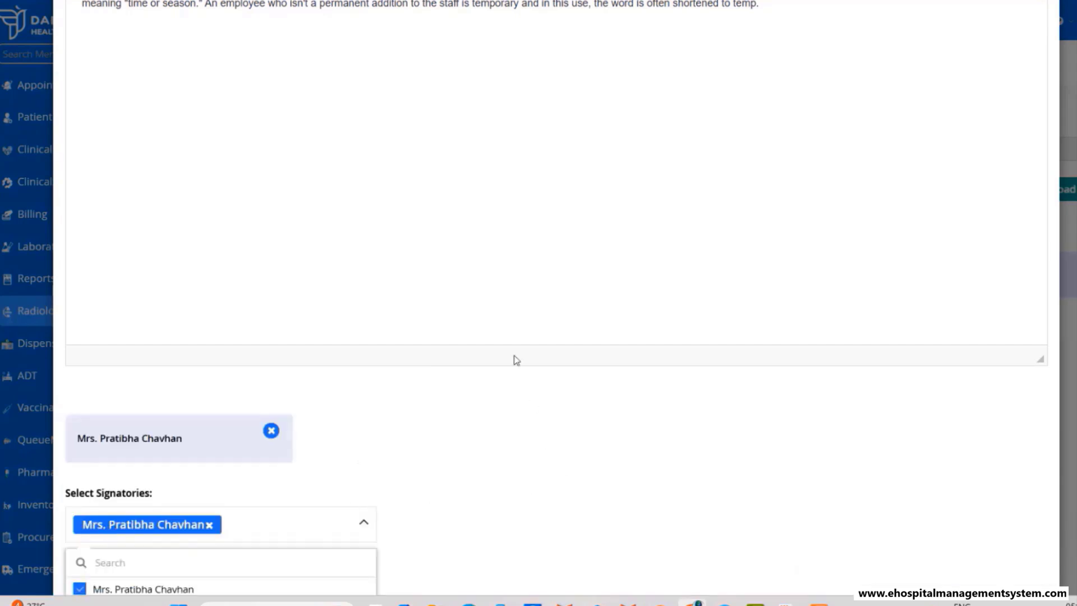
scroll(507, 311, "up", 5)
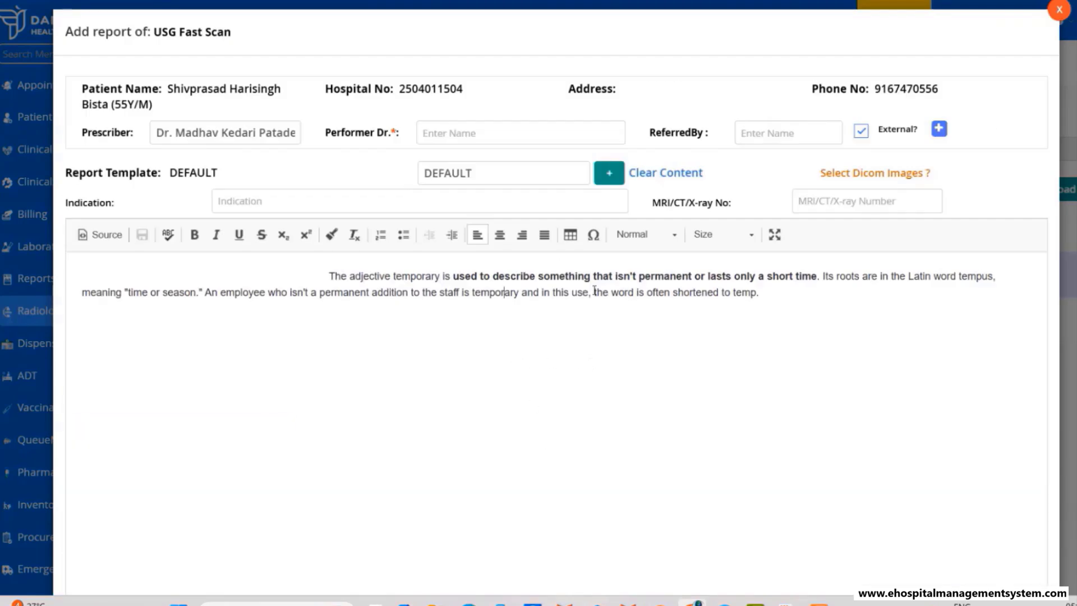
left_click(505, 135)
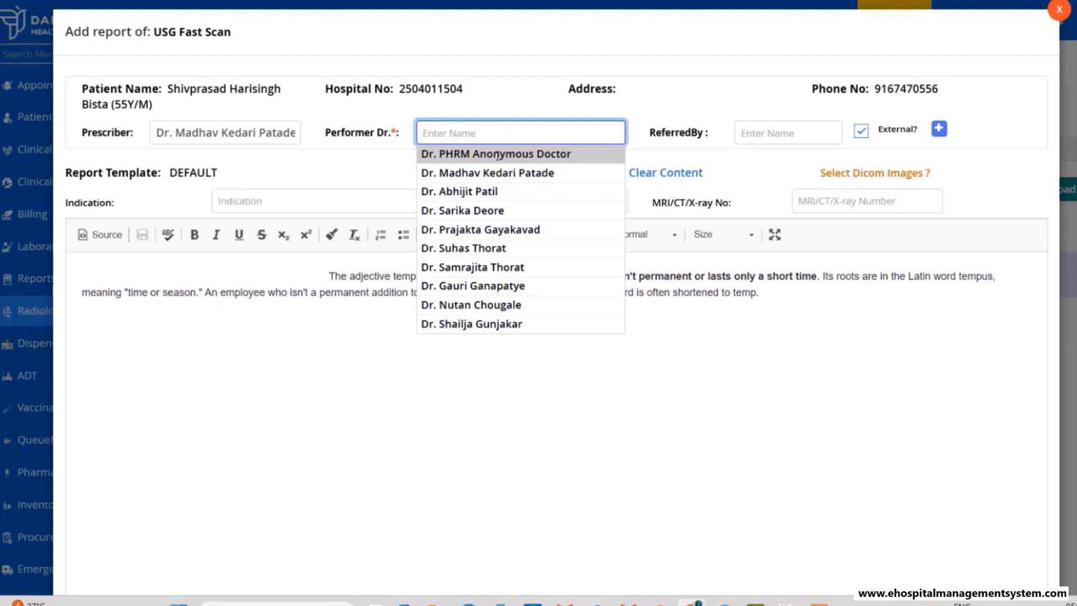
left_click(491, 173)
scroll(1039, 398, "down", 6)
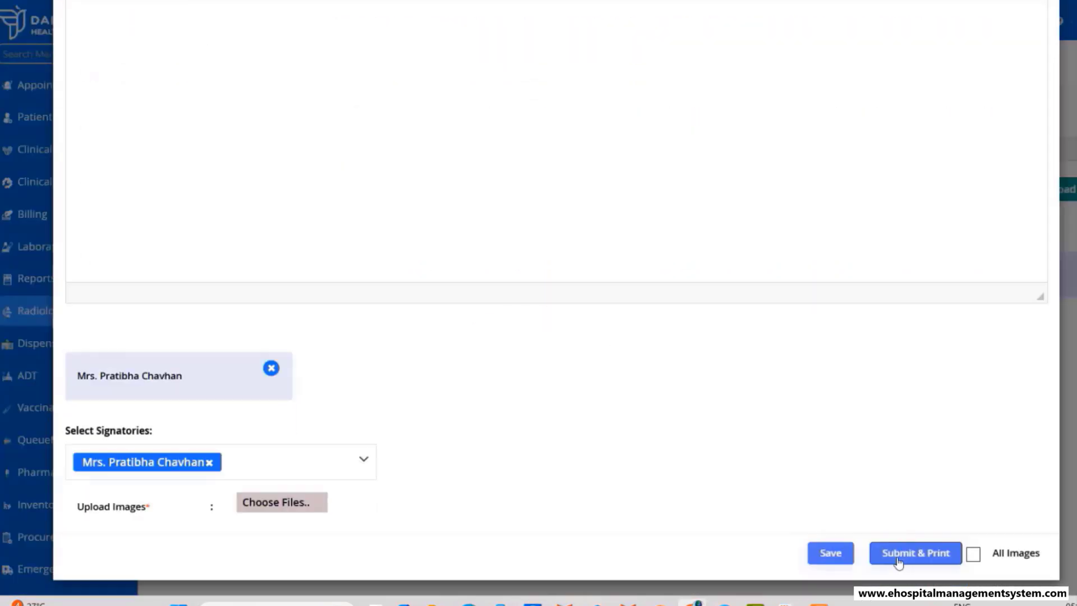
left_click(897, 555)
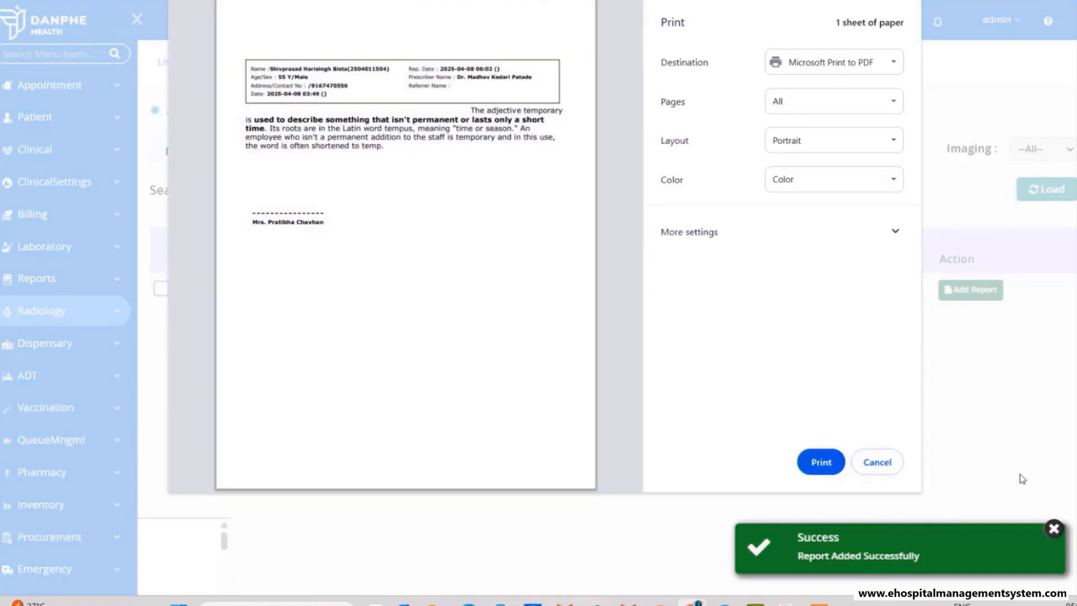
left_click(876, 461)
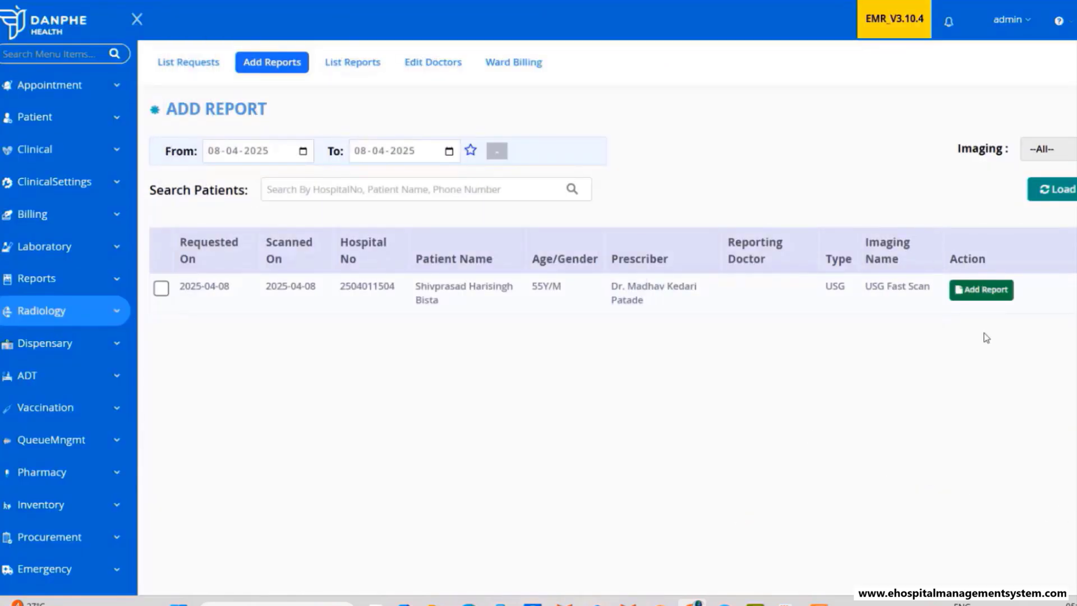
- View the patient's finalized USG Fast Scan in List Reports, then return to the flowchart window
left_click(359, 63)
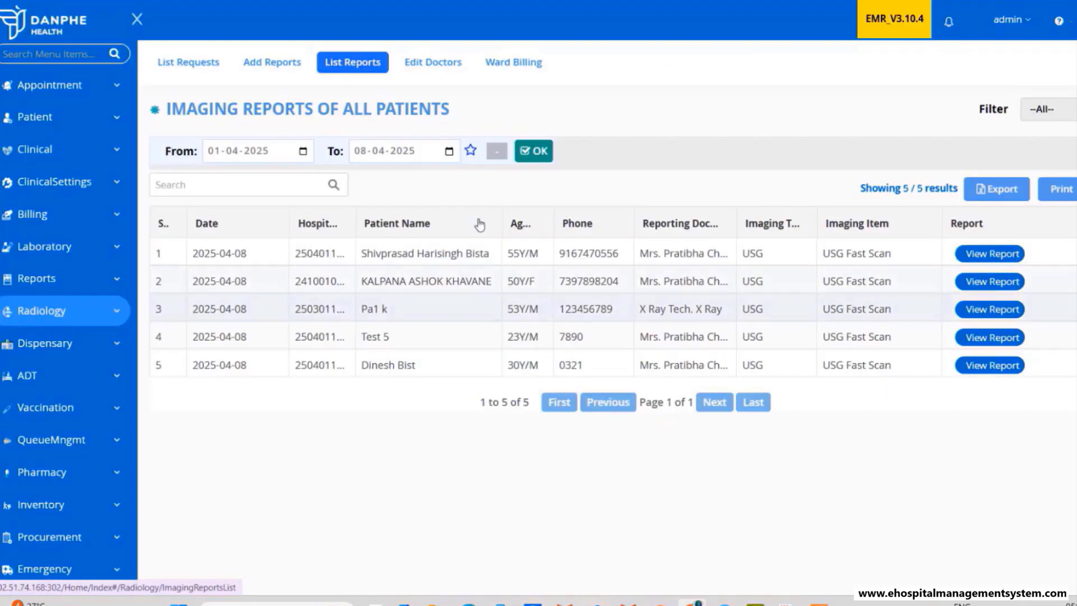
left_click(987, 254)
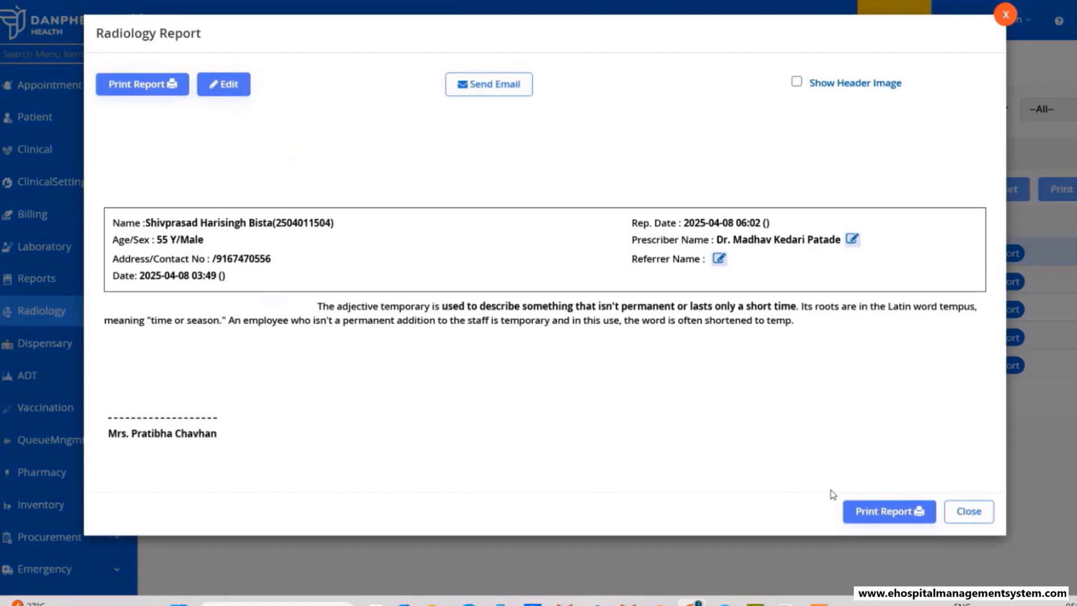
left_click(973, 511)
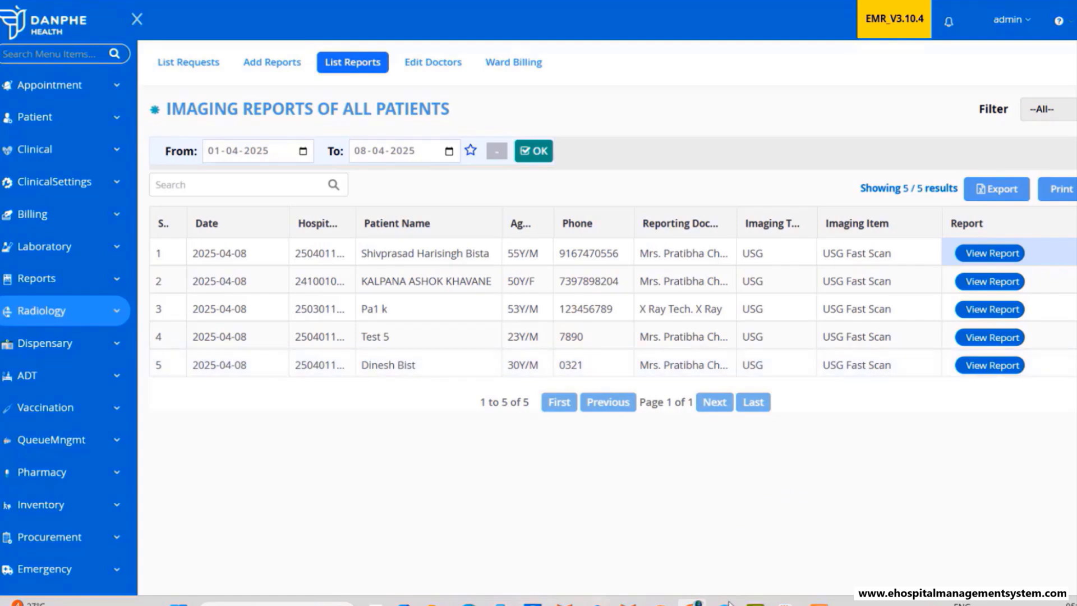
left_click(787, 603)
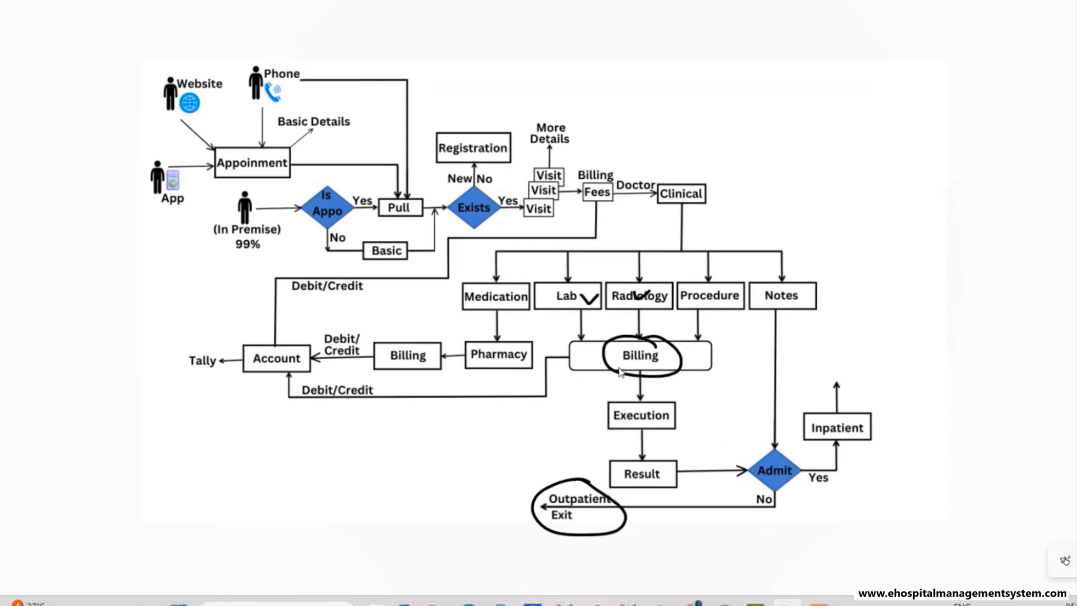
- On the flow diagram, finish circling Billing, underline Execution, and draw an arrow from Lab to Pharmacy
left_click_drag(619, 372, 674, 375)
left_click_drag(615, 427, 681, 428)
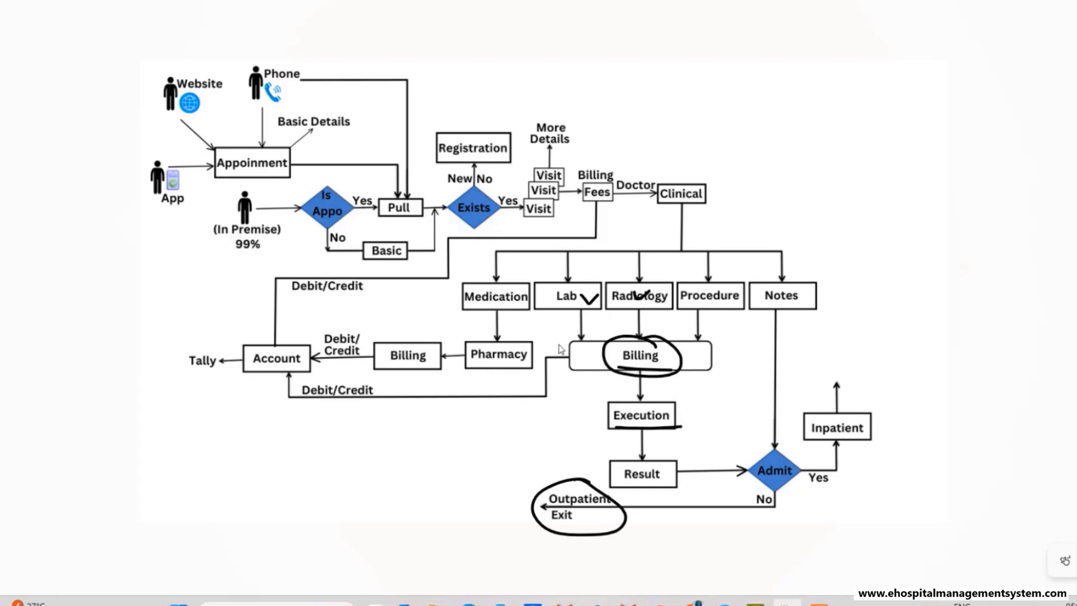
mouse_move(554, 283)
left_mouse_down()
mouse_move(517, 270)
mouse_move(504, 326)
left_mouse_up()
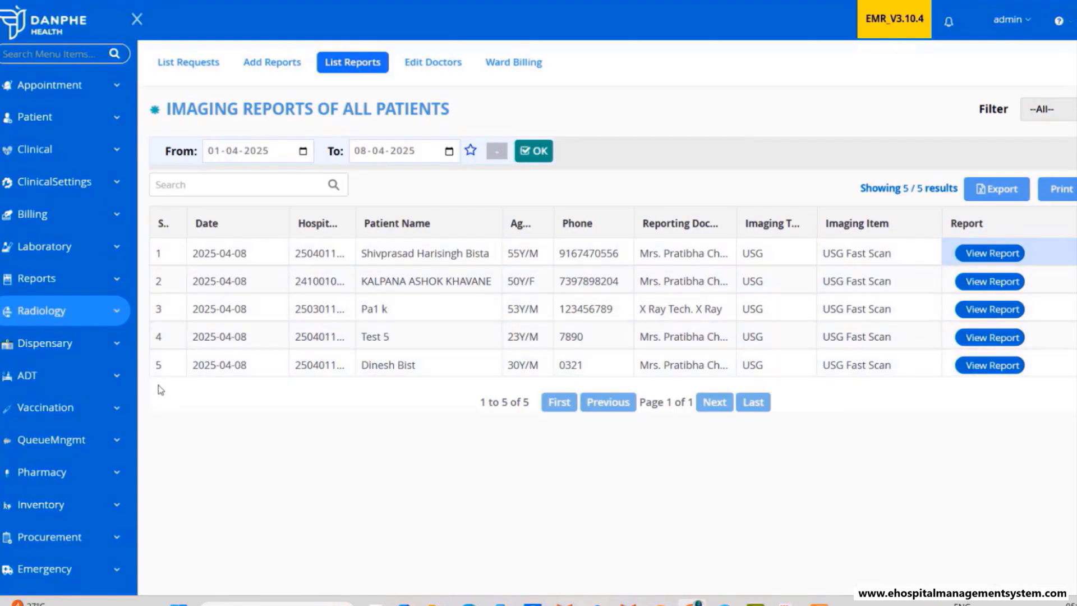
- At the Main Dispensary Morning Counter, find the patient and dispatch their 1 CC and DOLO 650 TAB prescription
left_click(39, 345)
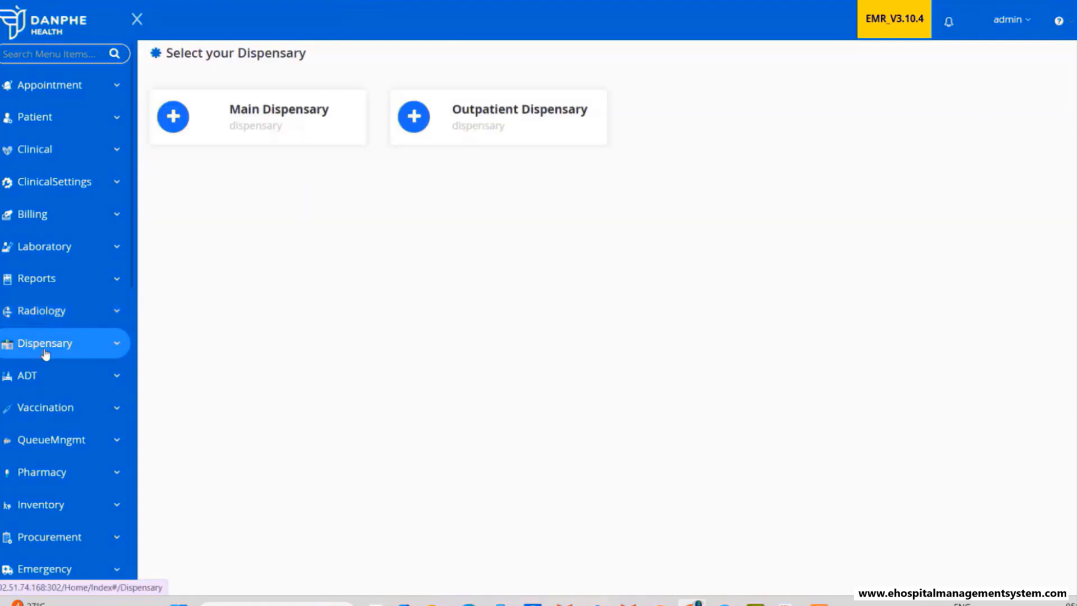
left_click(244, 134)
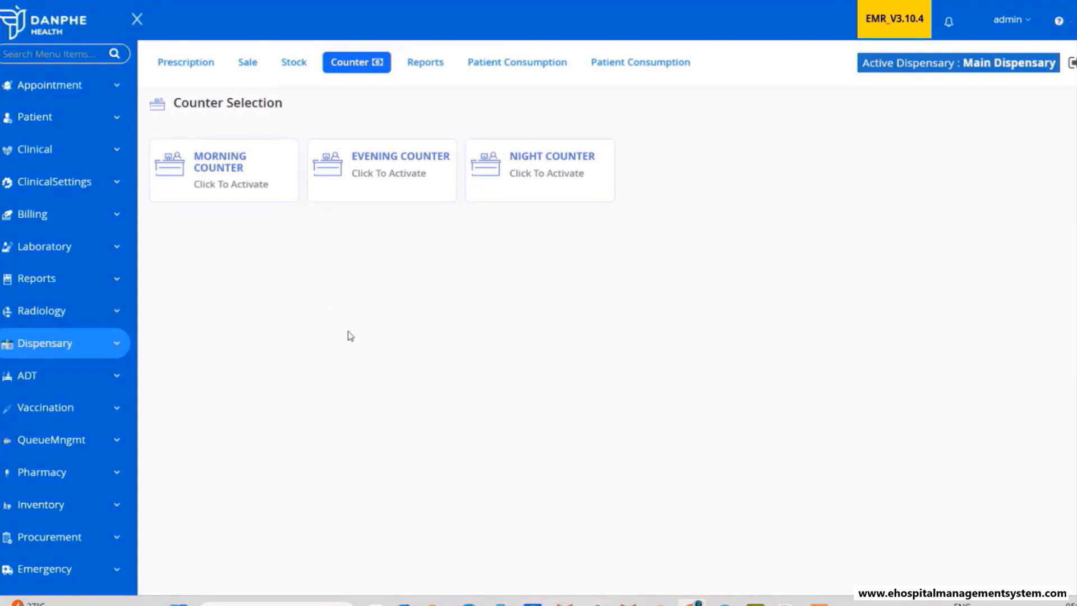
left_click(237, 176)
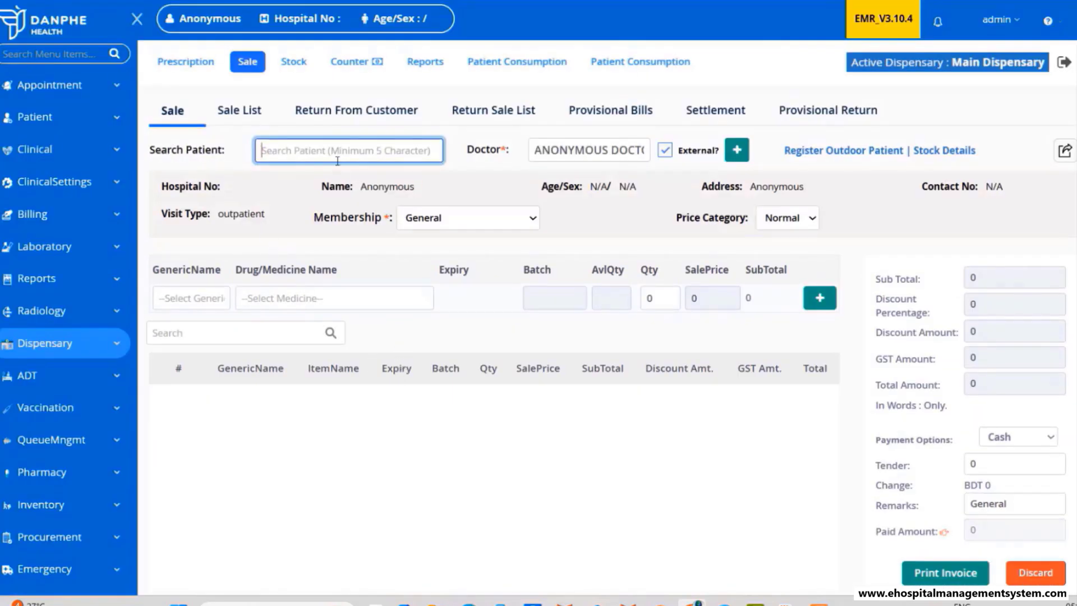
type("shiv")
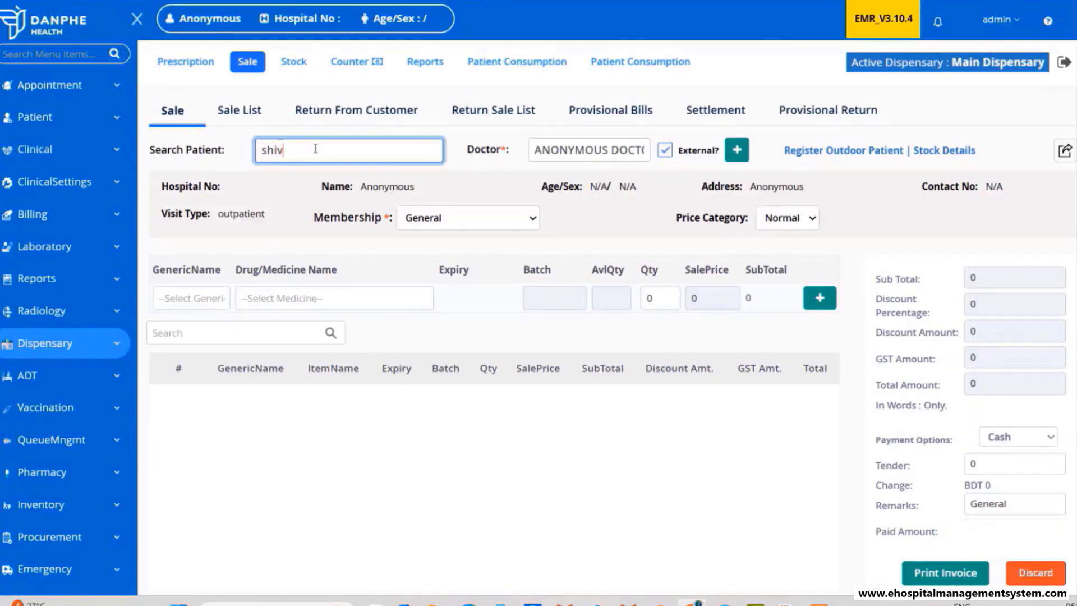
type("p")
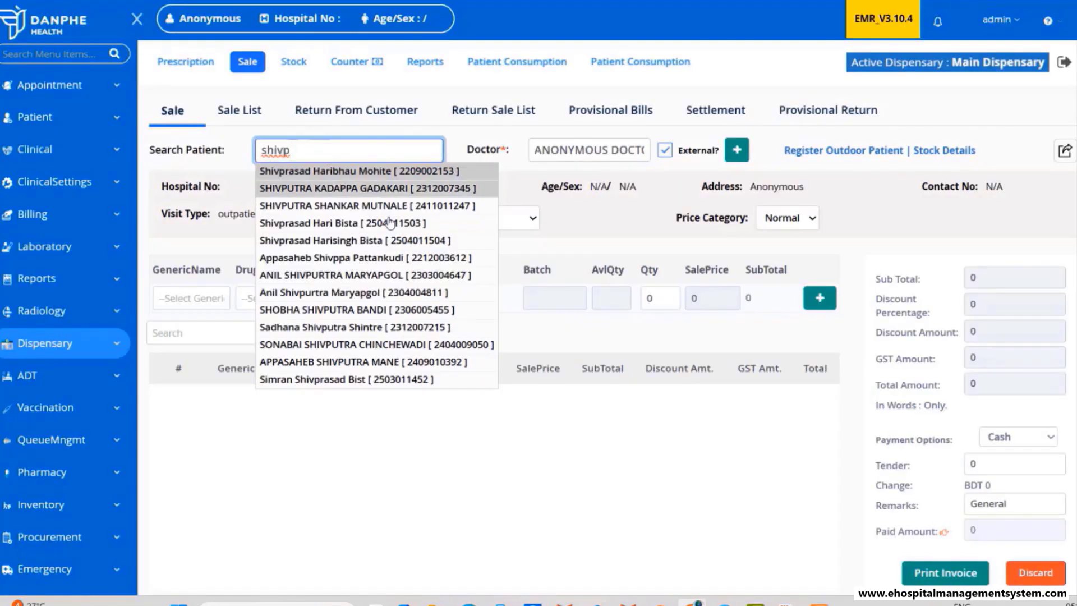
left_click(387, 240)
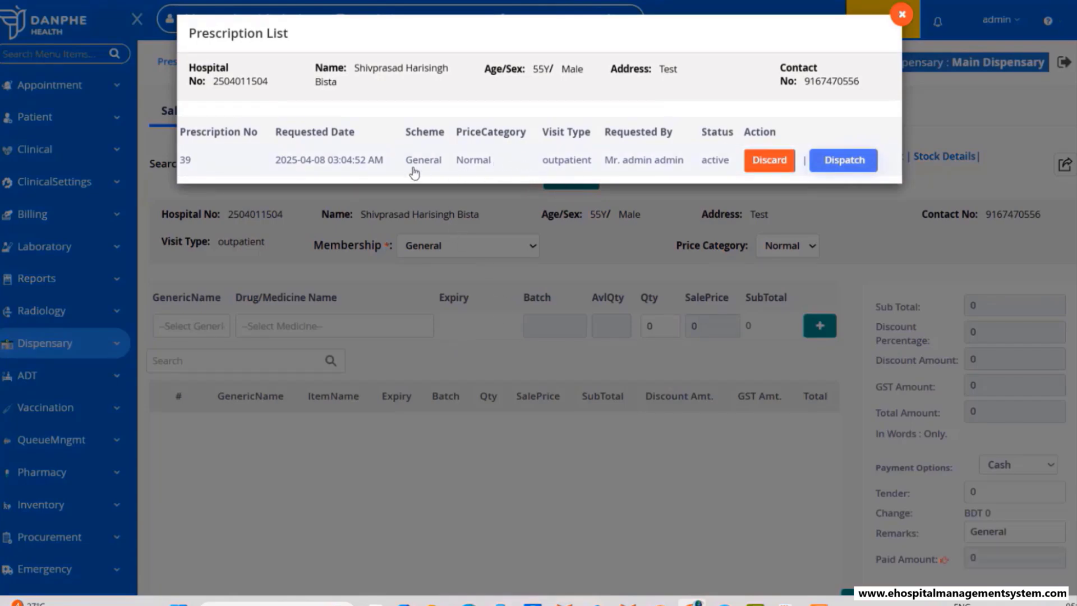
left_click(831, 167)
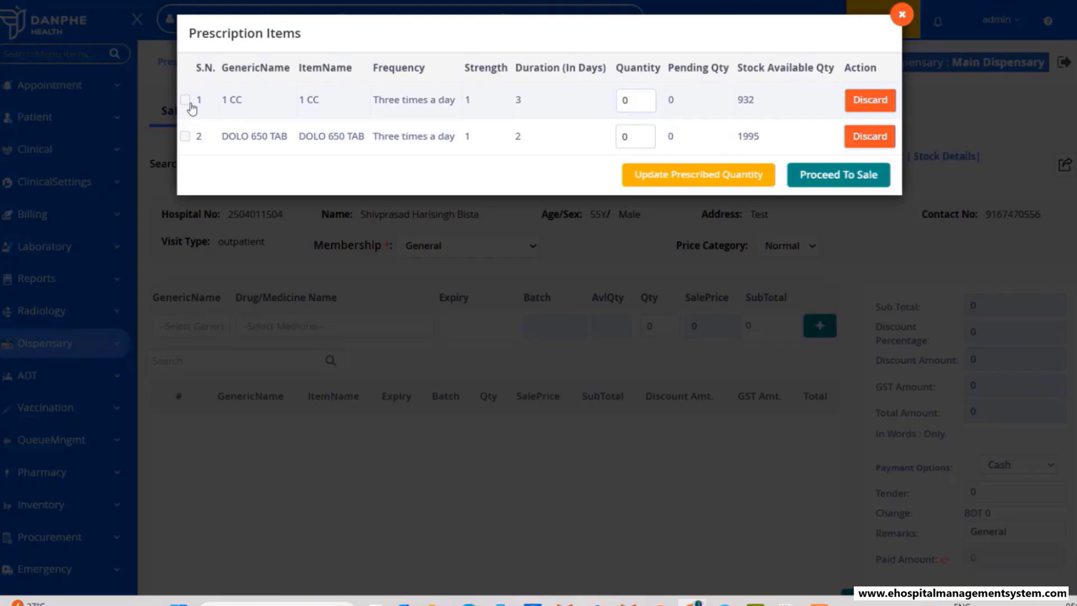
- Update the prescribed quantity to 2 for both 1 CC and DOLO 650 TAB
left_click(634, 101)
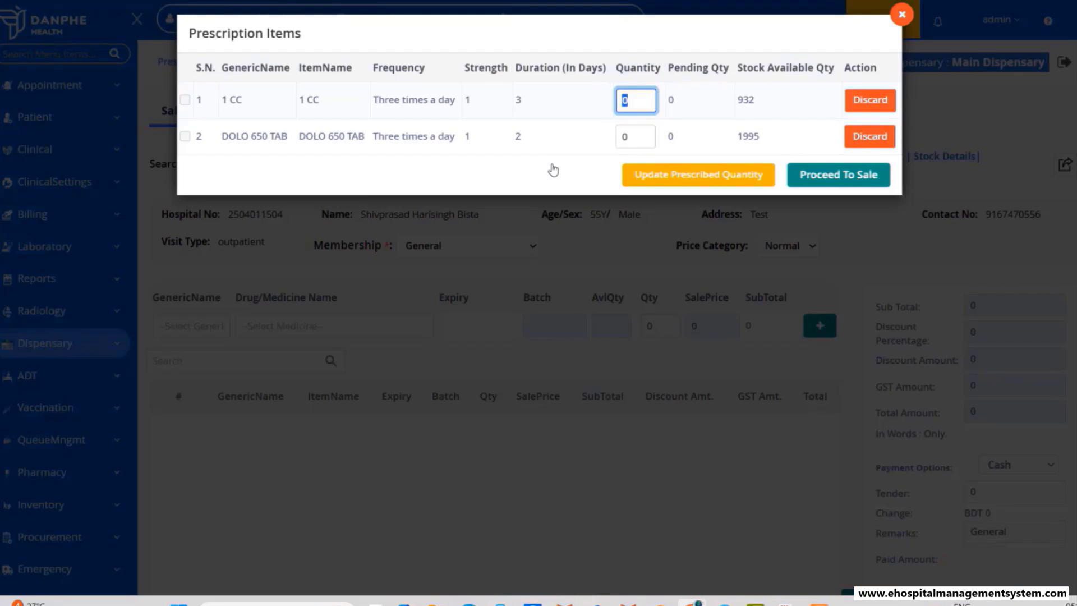
type("2")
key("Tab")
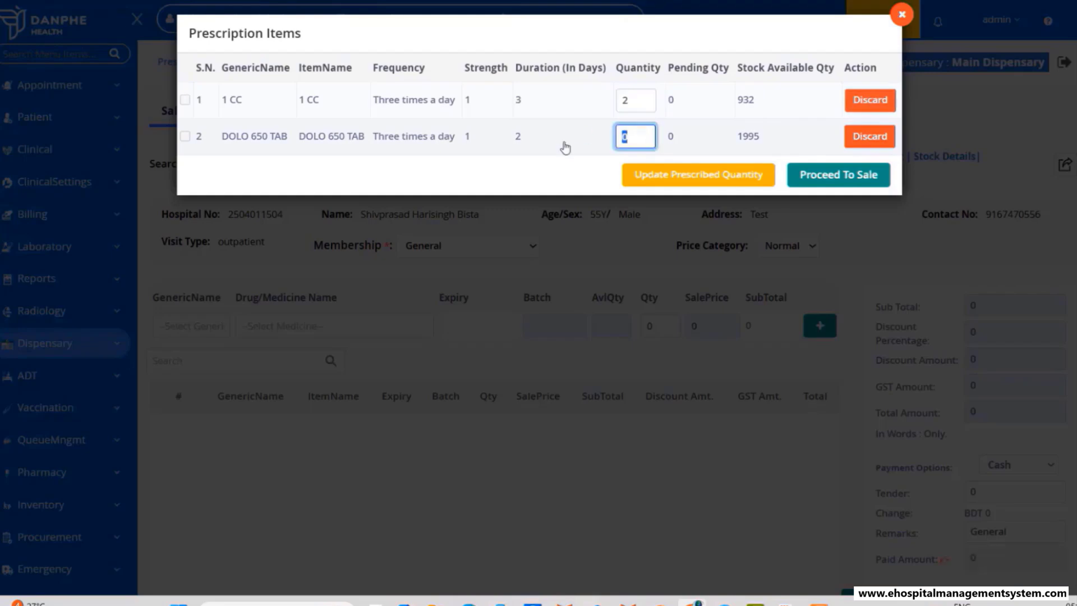
type("2")
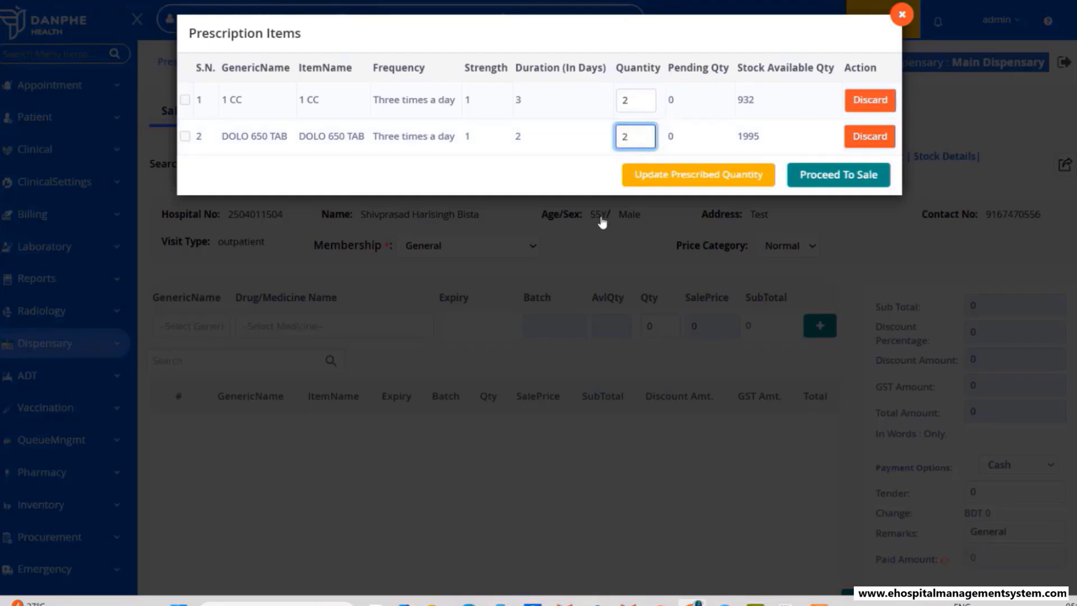
left_click(666, 177)
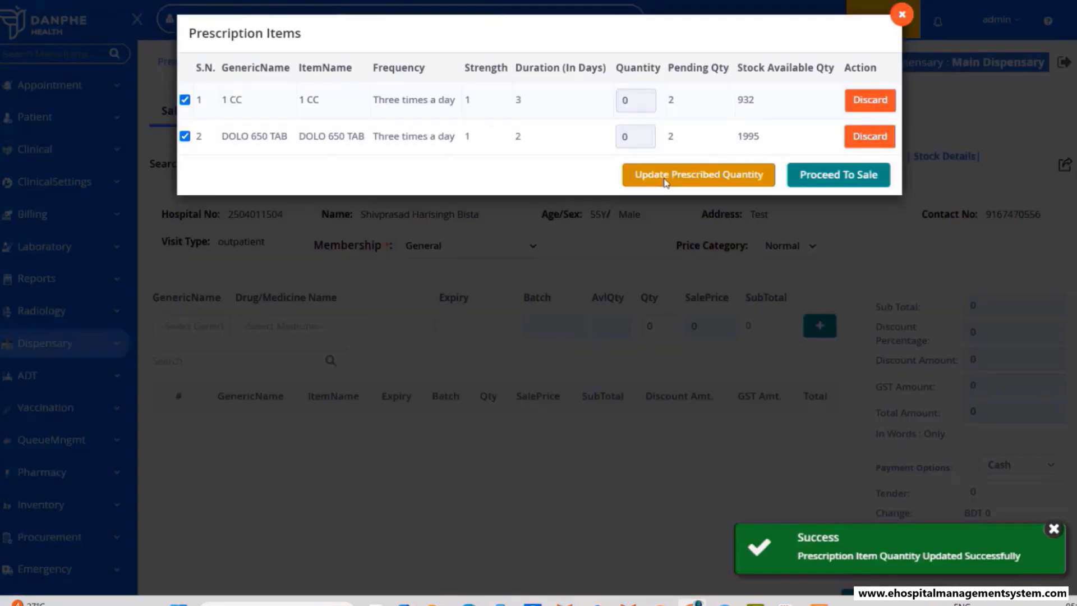
- Complete the sale, print the BDT 58.68 cash pharmacy invoice, then draw a Pharmacy-to-Billing arrow on the diagram
left_click(846, 175)
left_click(486, 343)
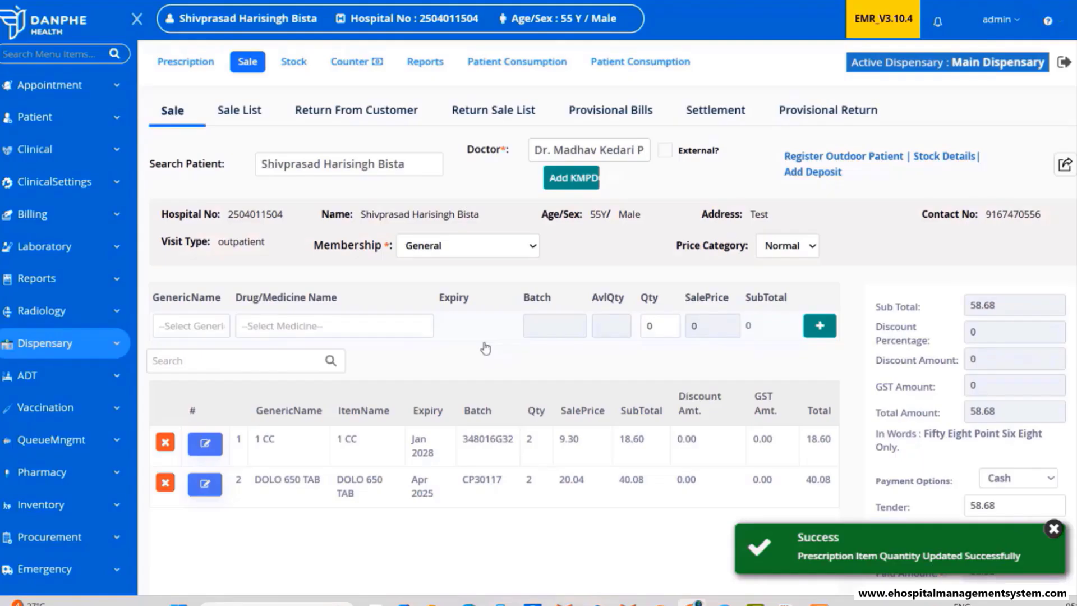
scroll(729, 353, "down", 3)
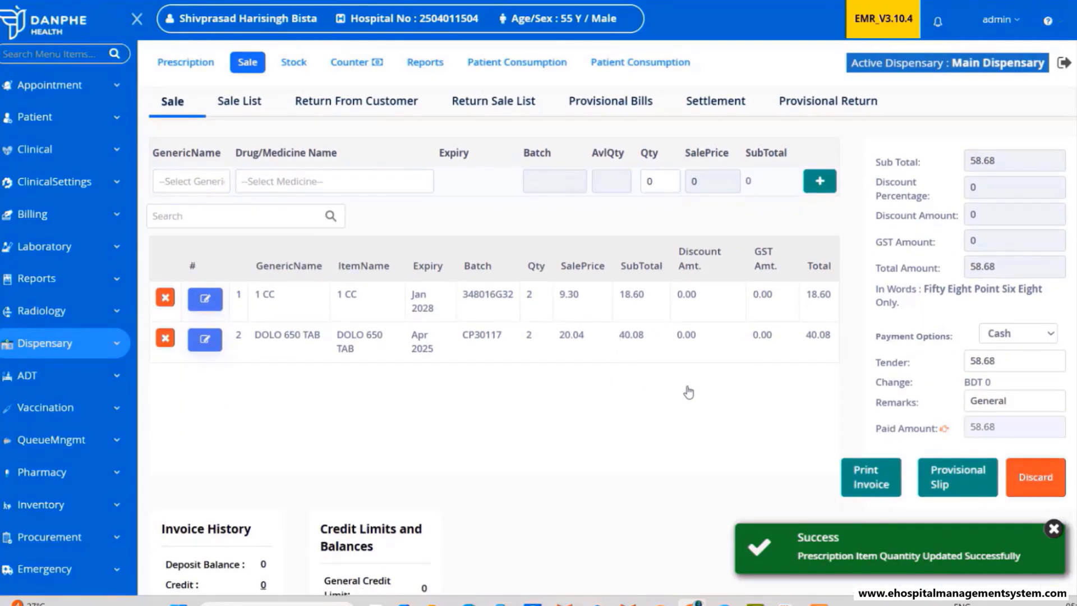
left_click(870, 487)
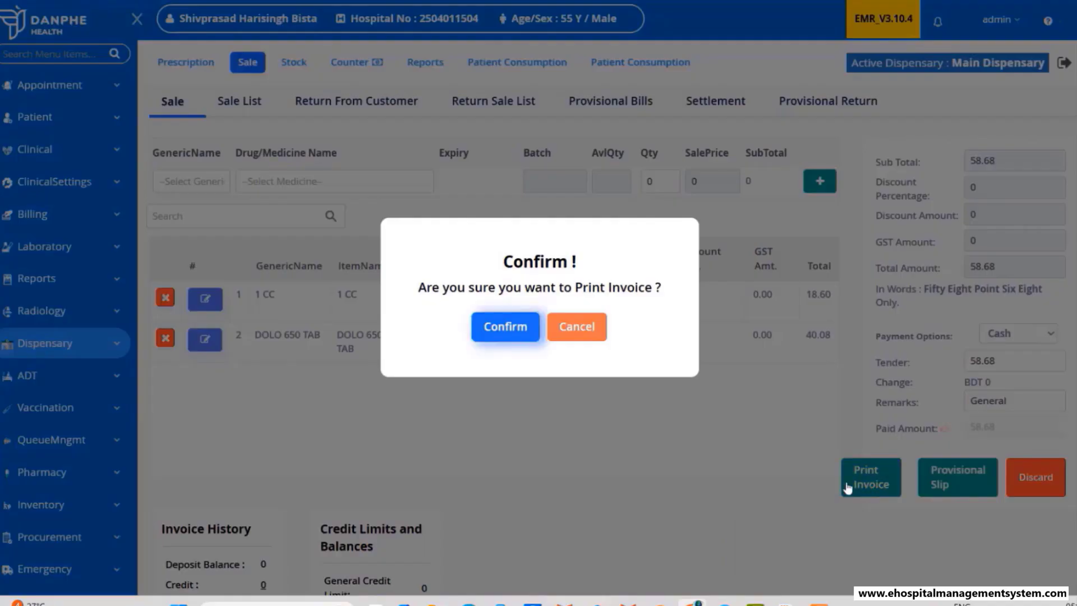
left_click(504, 332)
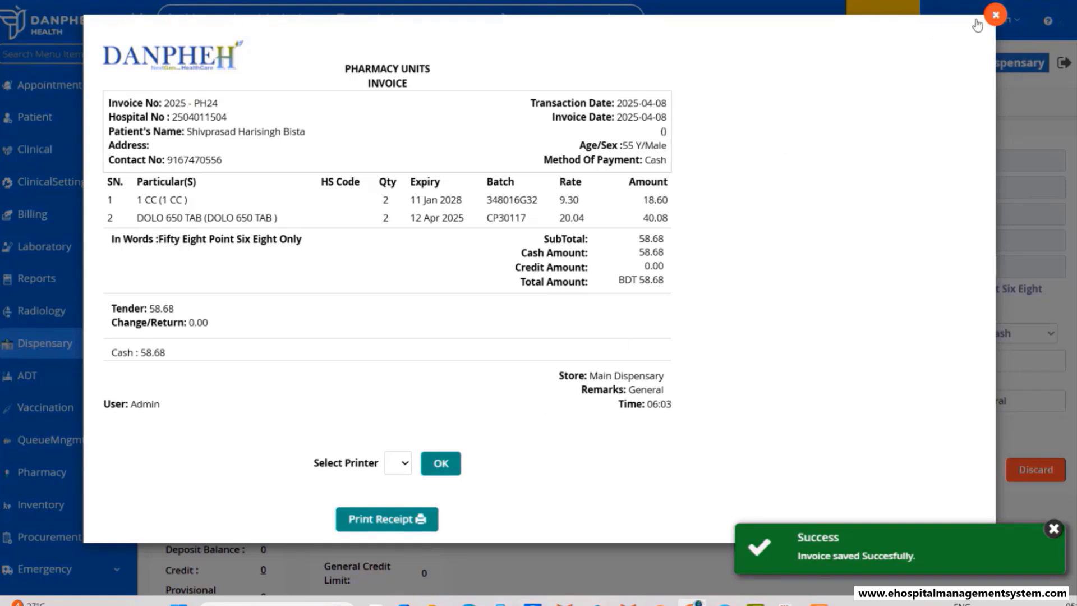
left_click(993, 17)
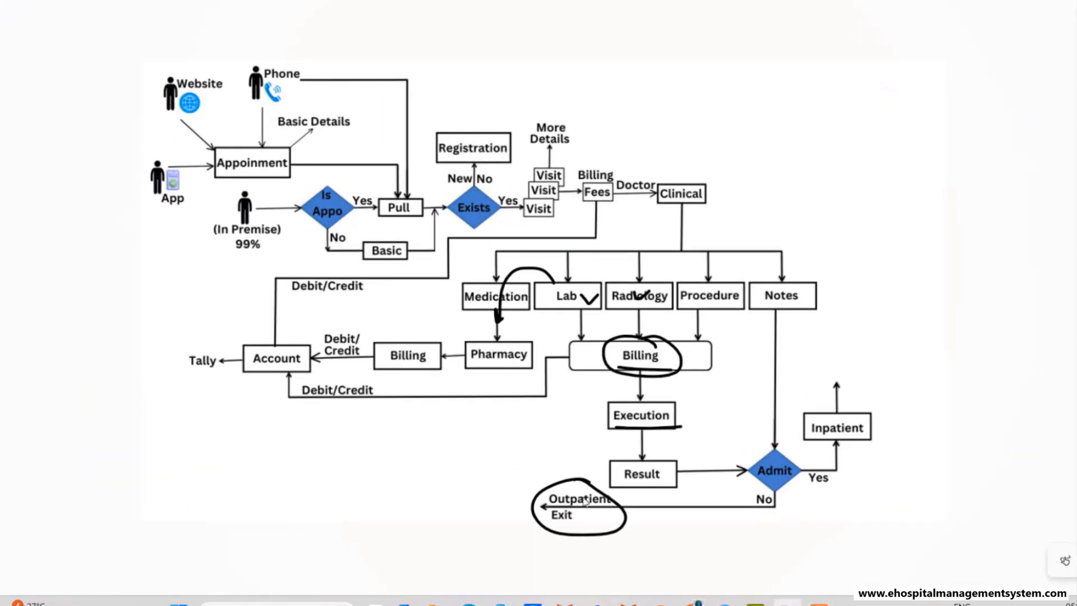
left_click_drag(481, 362, 448, 361)
mouse_move(452, 352)
left_mouse_down()
mouse_move(426, 364)
mouse_move(448, 384)
left_mouse_up()
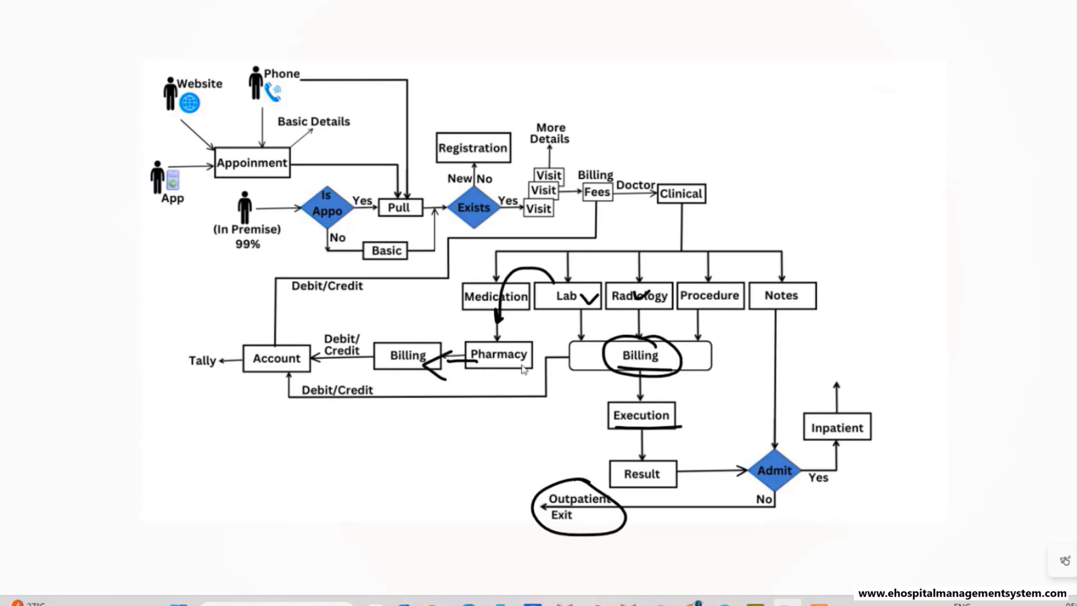